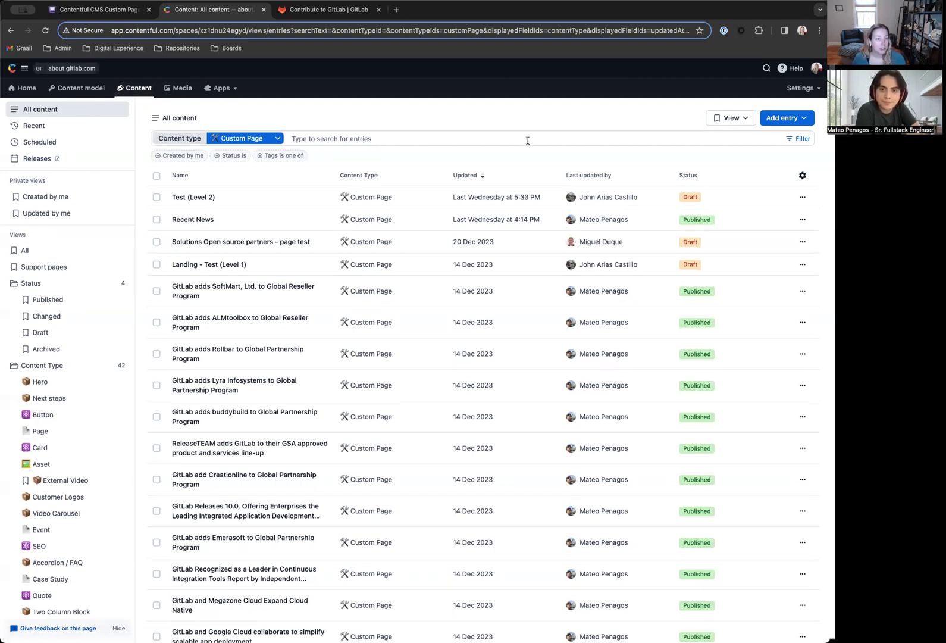
# - Review the content types offered in the entry list's content type filter, keeping Custom Page selected
pyautogui.click(254, 139)
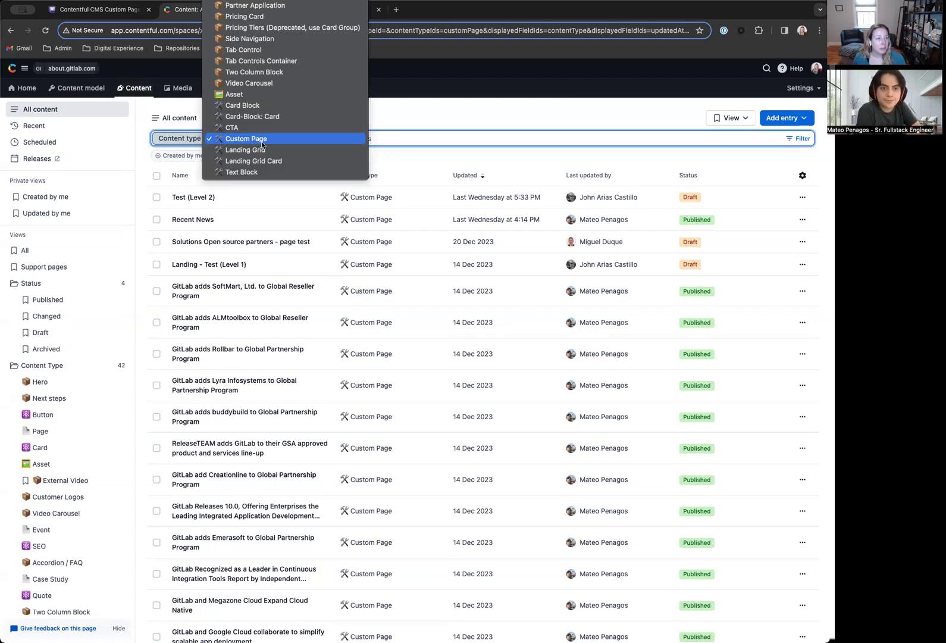
pyautogui.scroll(10, 261, 141)
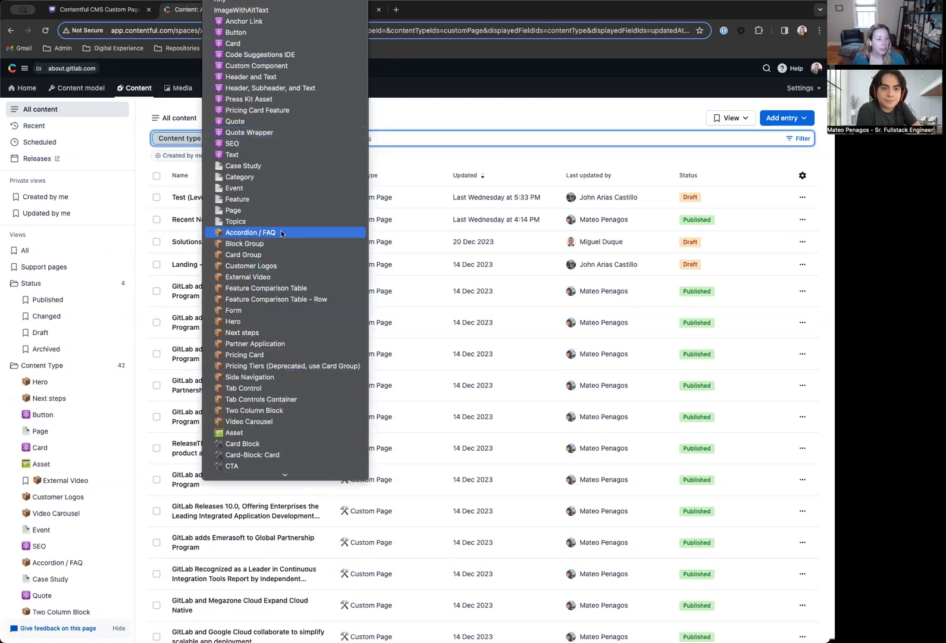
pyautogui.scroll(-1, 283, 237)
pyautogui.click(435, 456)
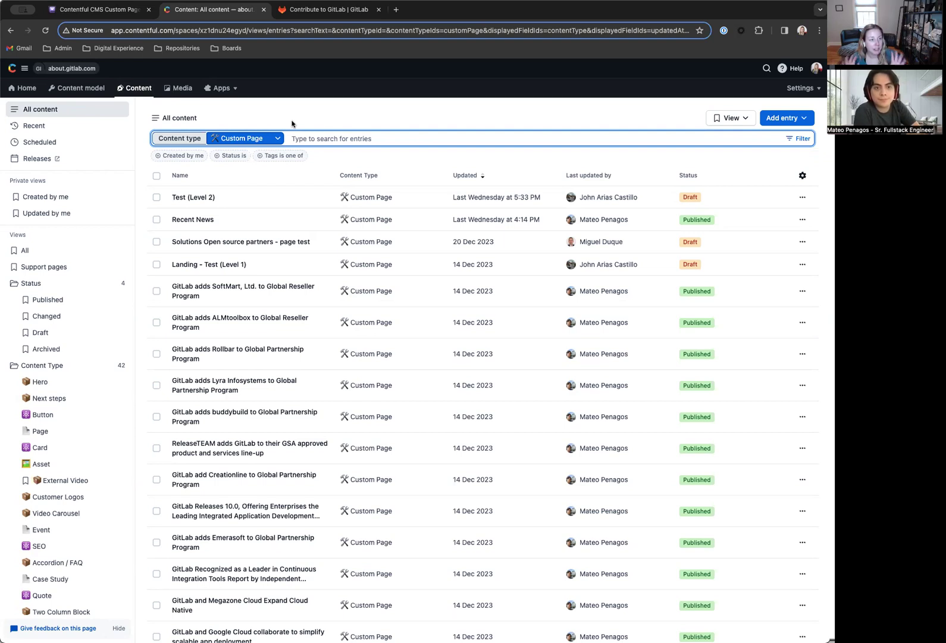
pyautogui.click(276, 138)
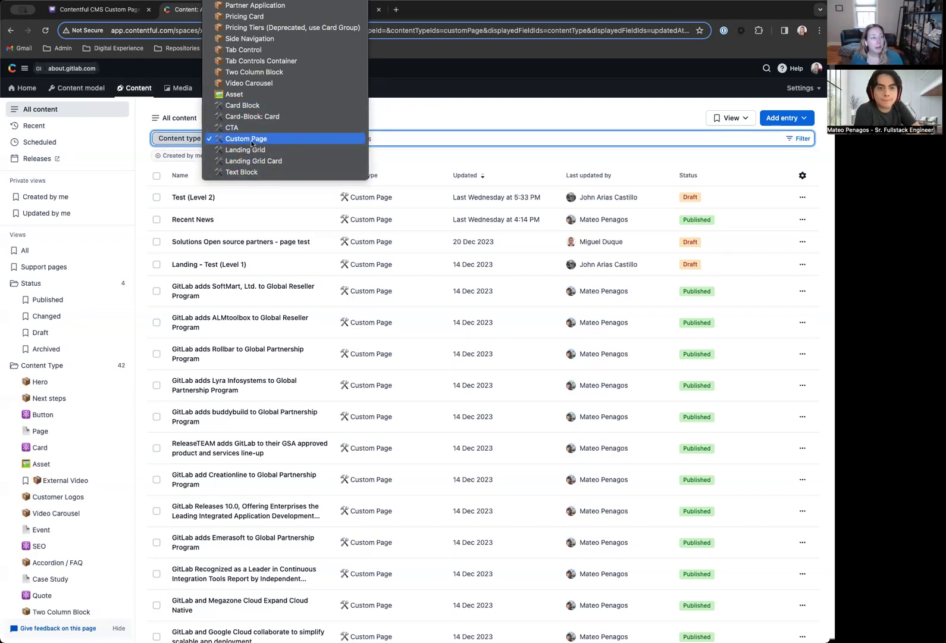
pyautogui.click(433, 127)
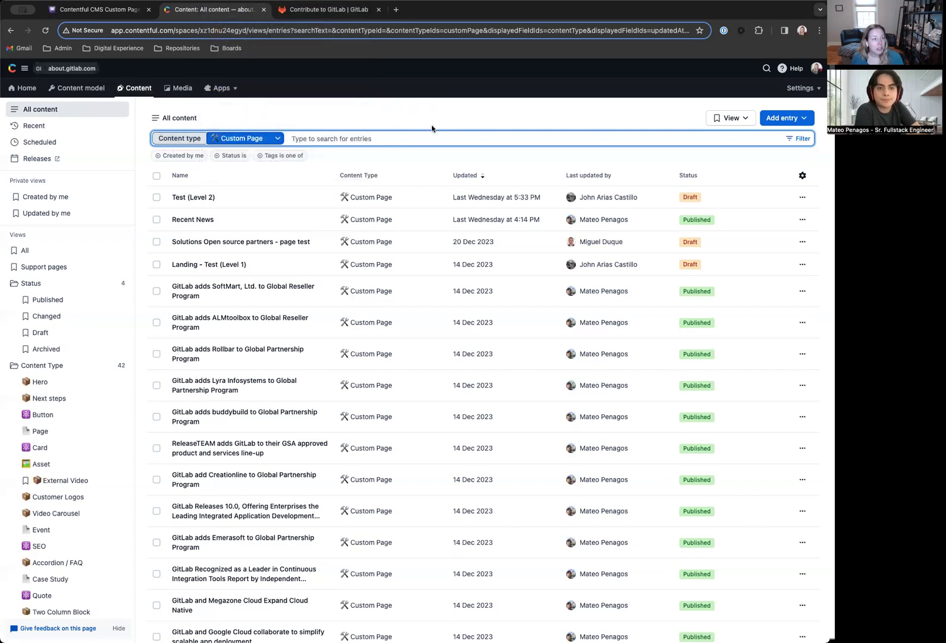
# - Examine the live Contribute to GitLab page, including its URL path, hero header and content sections
pyautogui.click(334, 11)
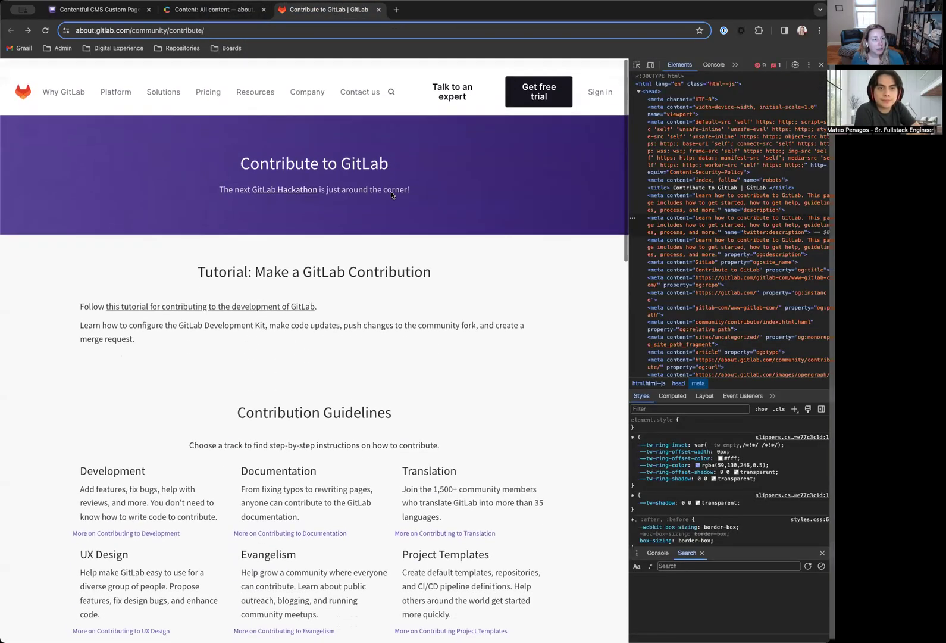
pyautogui.click(204, 29)
pyautogui.doubleClick(215, 31)
pyautogui.click(408, 149)
pyautogui.moveTo(251, 151); pyautogui.dragTo(381, 155)
pyautogui.click(399, 202)
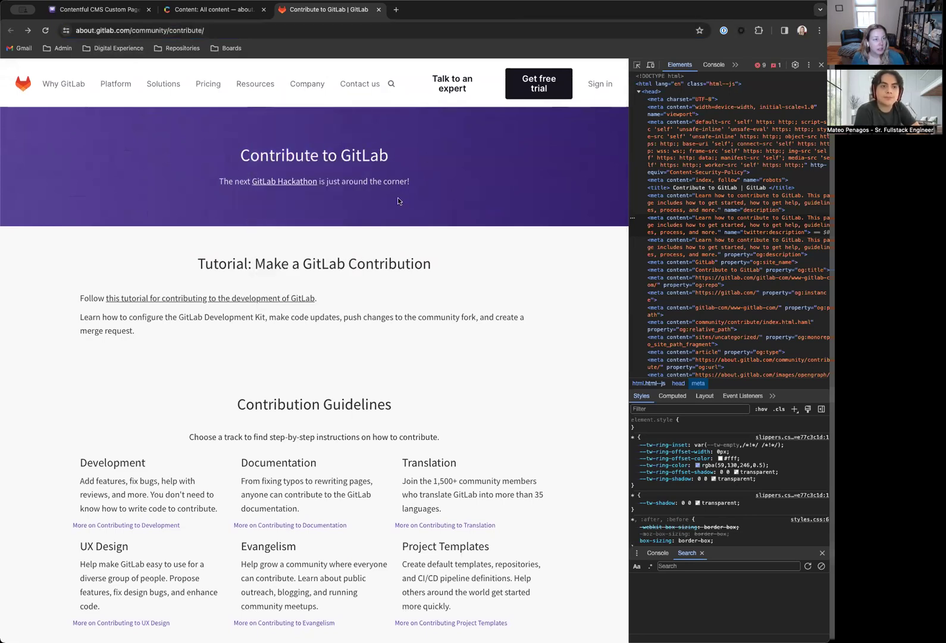
pyautogui.scroll(-3, 277, 190)
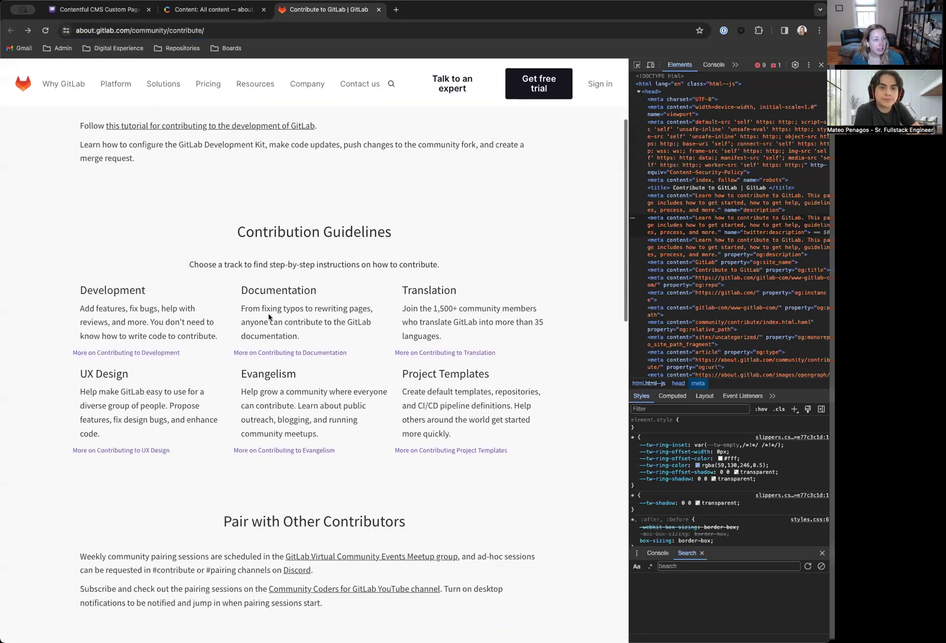
pyautogui.moveTo(256, 405); pyautogui.dragTo(270, 400)
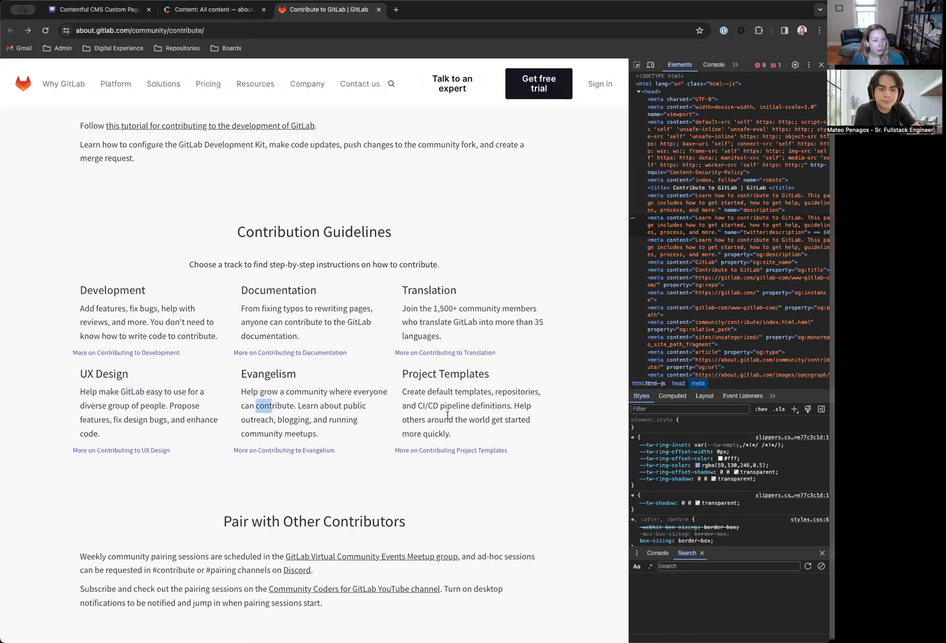
pyautogui.click(423, 415)
pyautogui.scroll(-4, 448, 415)
pyautogui.moveTo(212, 289); pyautogui.dragTo(241, 367)
pyautogui.click(242, 367)
pyautogui.scroll(-2, 242, 367)
pyautogui.scroll(-4, 242, 367)
pyautogui.scroll(15, 244, 364)
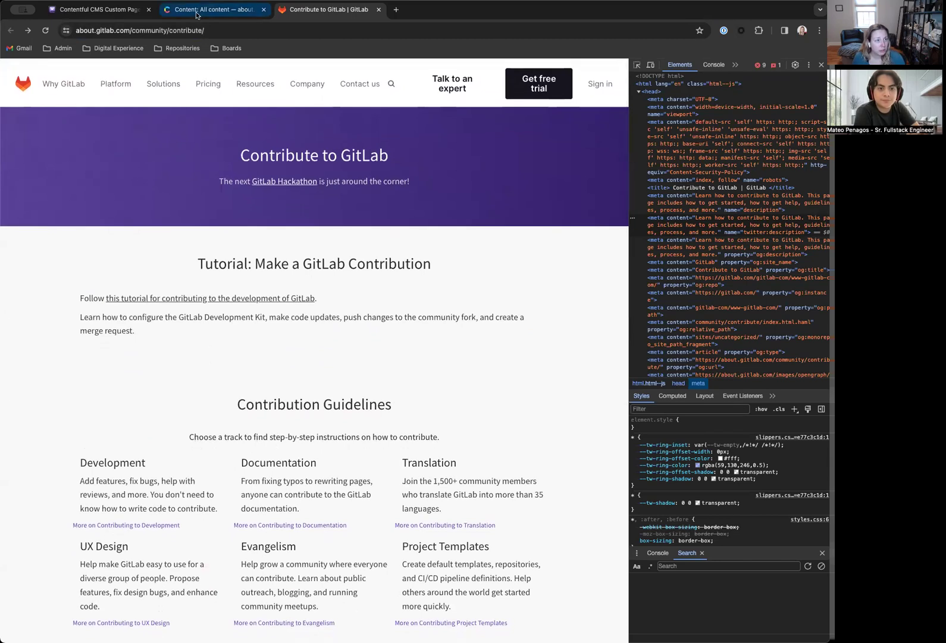
# - Return to the Contentful entry list and create a new Custom Page entry
pyautogui.click(196, 11)
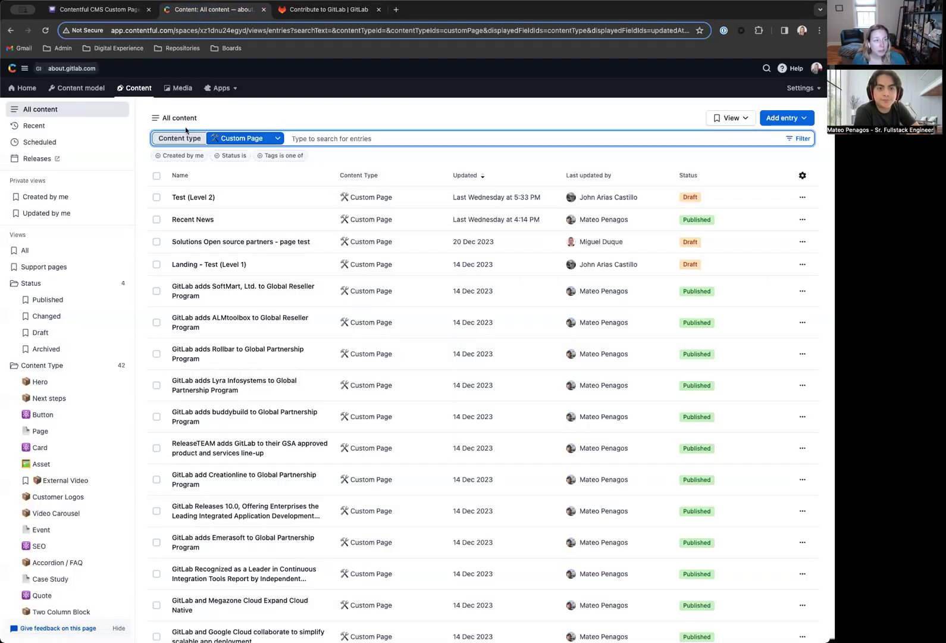
pyautogui.click(803, 118)
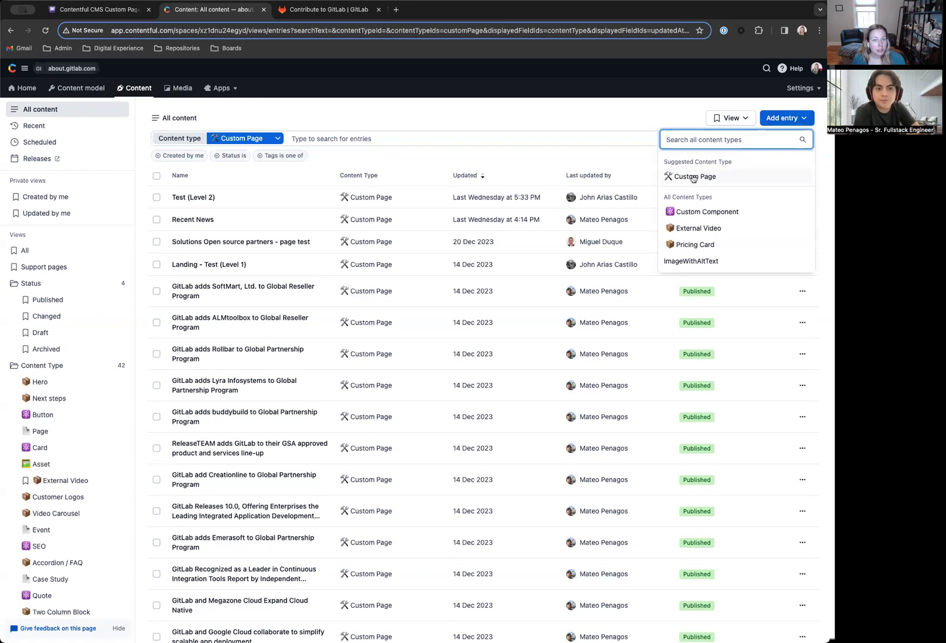
pyautogui.click(717, 176)
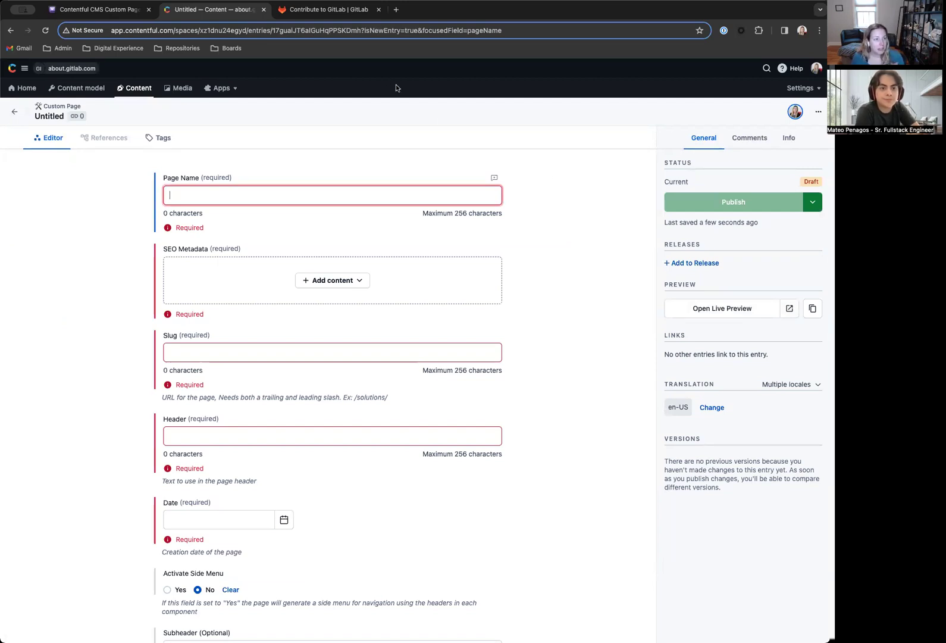
# - Copy "community" from the live page's URL into the Page Name, capitalize it and append a dash to read "Community -"
pyautogui.click(328, 10)
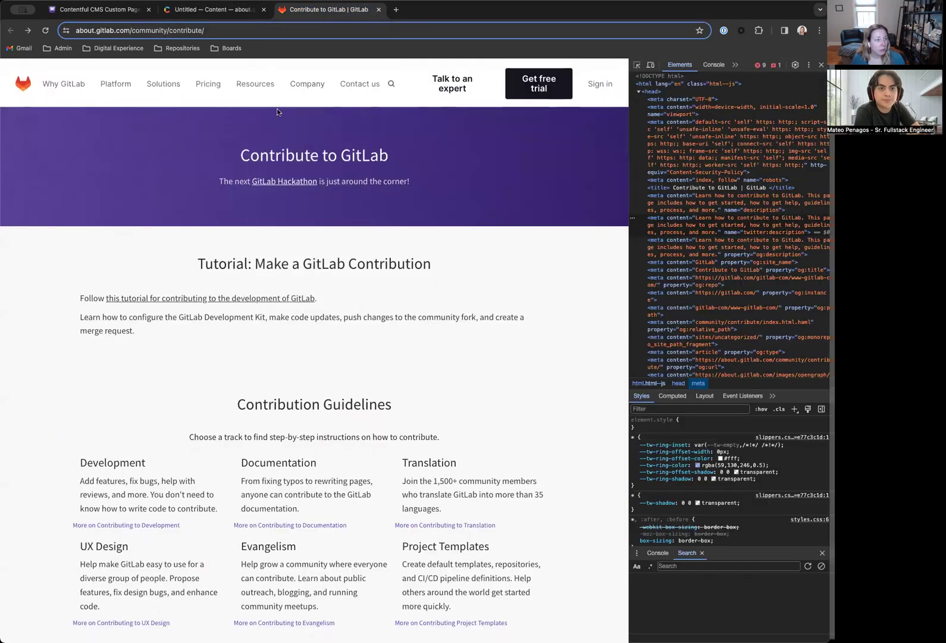
pyautogui.click(182, 32)
pyautogui.doubleClick(161, 31)
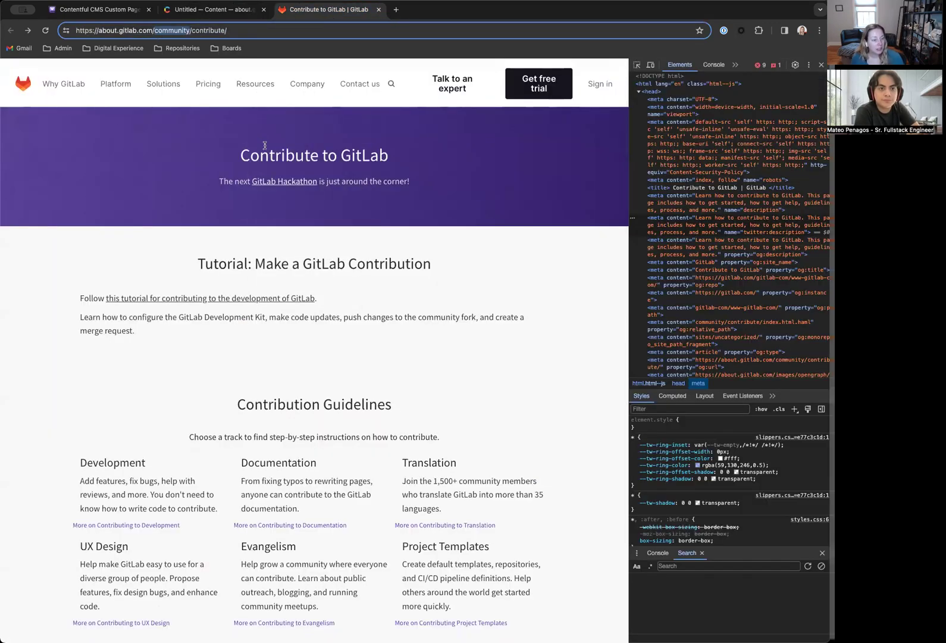
pyautogui.hotkey('ctrl', 'c')
pyautogui.click(214, 9)
pyautogui.click(171, 195)
pyautogui.hotkey('ctrl', 'v')
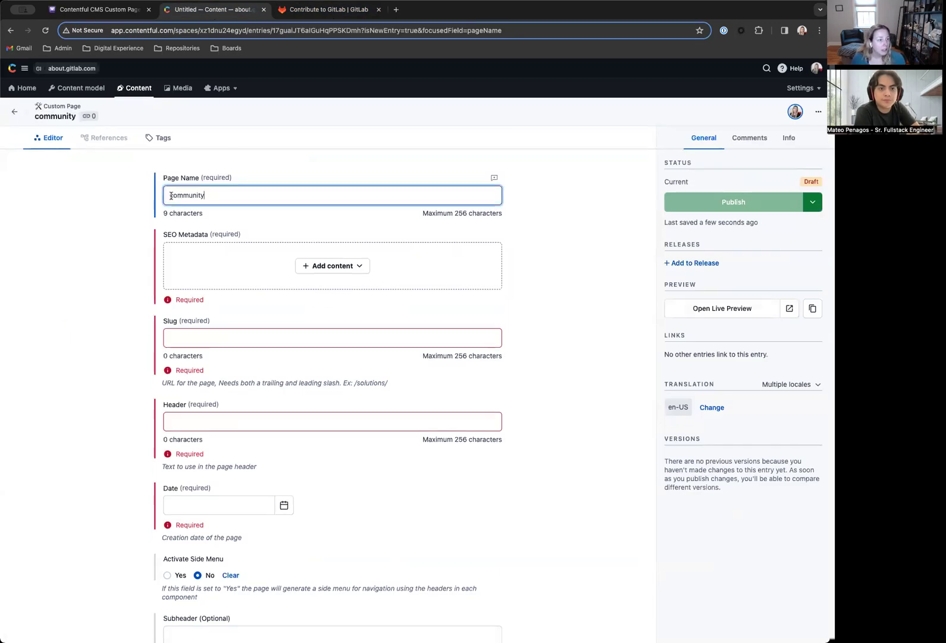
pyautogui.press('BackSpace')
pyautogui.write('C')
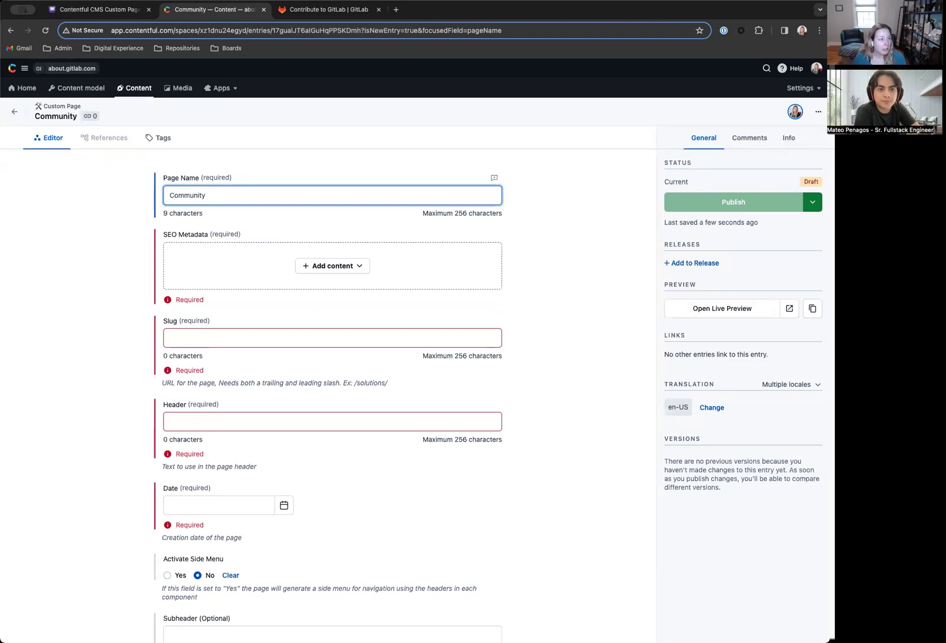
pyautogui.write(' -')
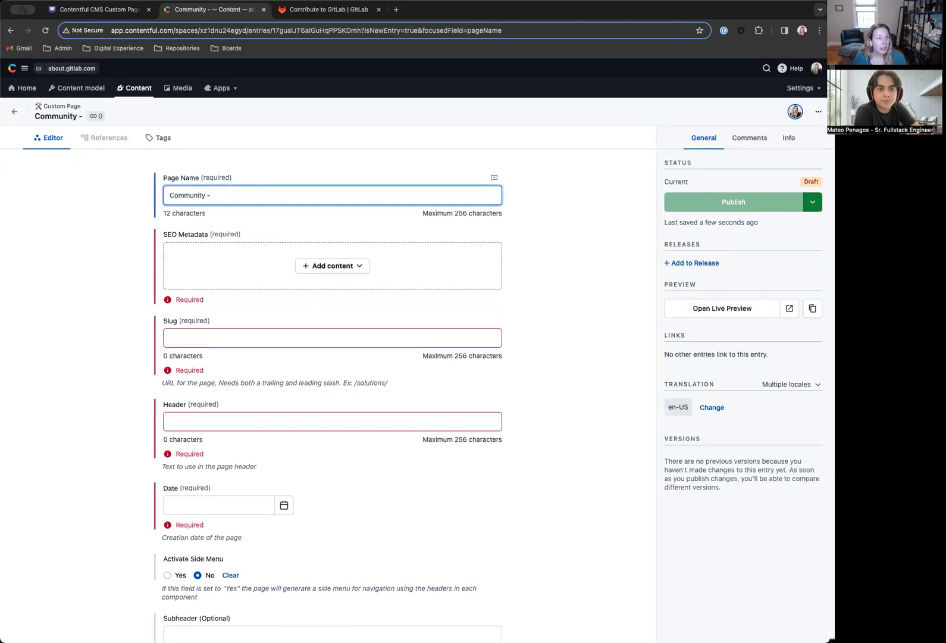
# - Add the URL's "contribute" segment to the Page Name and capitalize it so the name reads "Community - Contribute"
pyautogui.click(329, 9)
pyautogui.doubleClick(203, 30)
pyautogui.hotkey('ctrl', 'c')
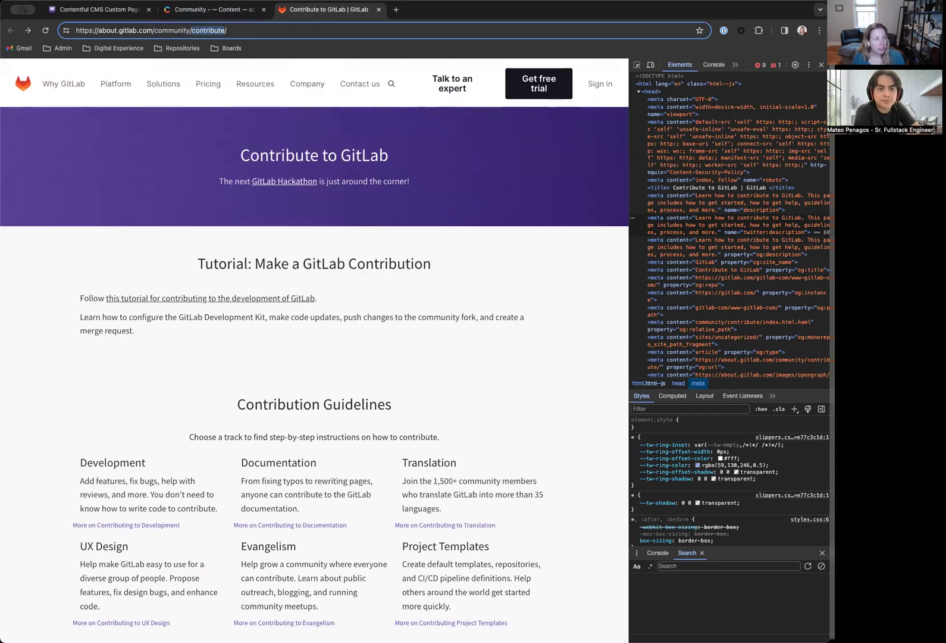
pyautogui.click(214, 10)
pyautogui.hotkey('ctrl', 'v')
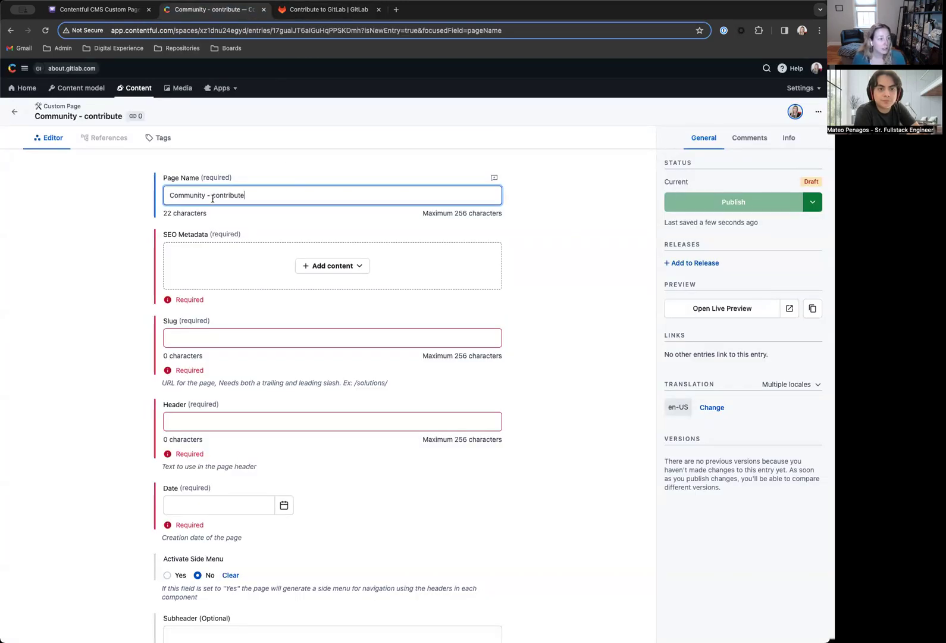
pyautogui.click(215, 198)
pyautogui.press('BackSpace')
pyautogui.write('C')
# - Copy the path from the live page's URL and set the entry's Slug to "/community/contribute/"
pyautogui.scroll(-2, 235, 244)
pyautogui.scroll(2, 235, 243)
pyautogui.click(264, 334)
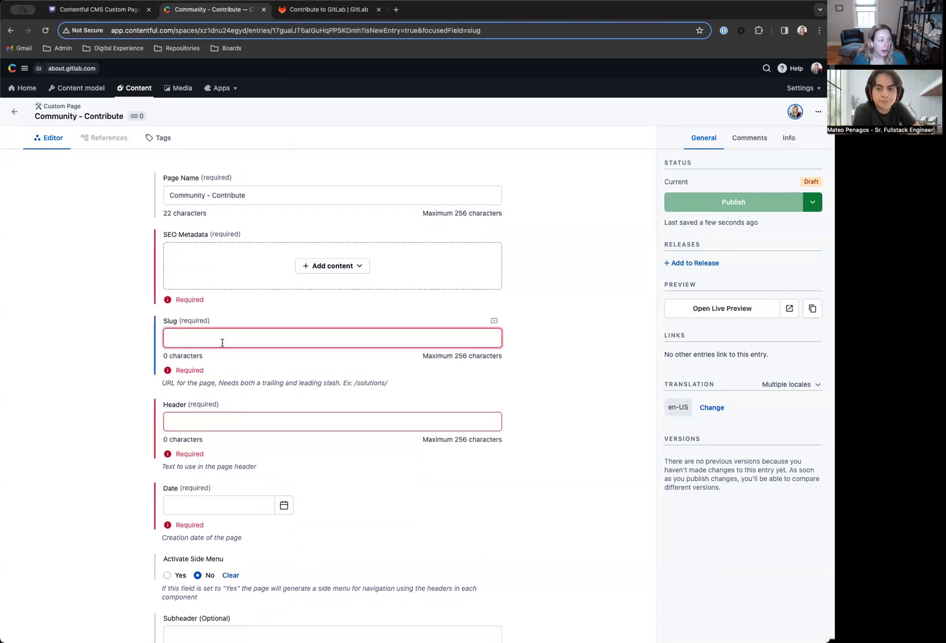
pyautogui.click(298, 10)
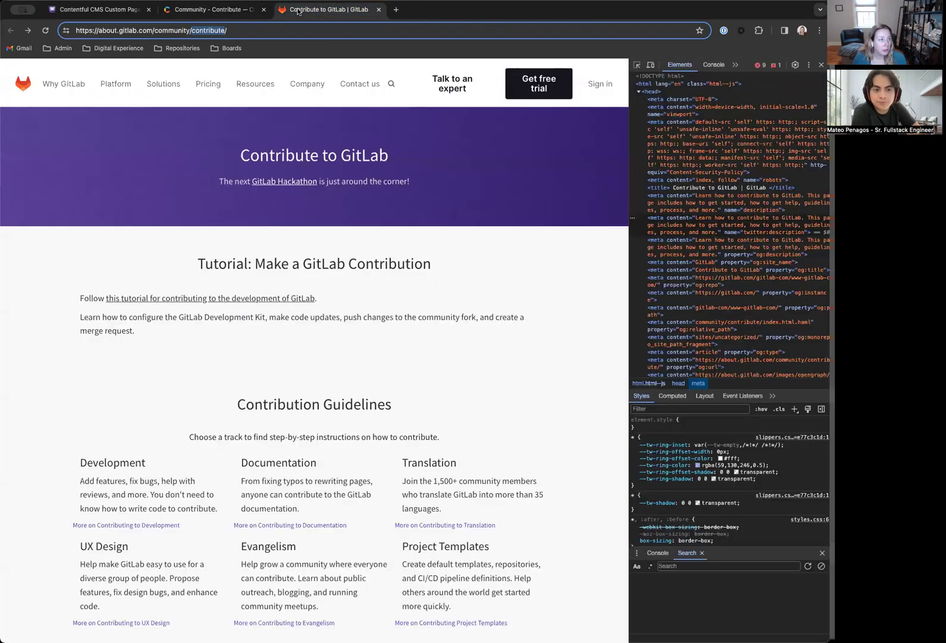
pyautogui.moveTo(154, 31); pyautogui.dragTo(252, 32)
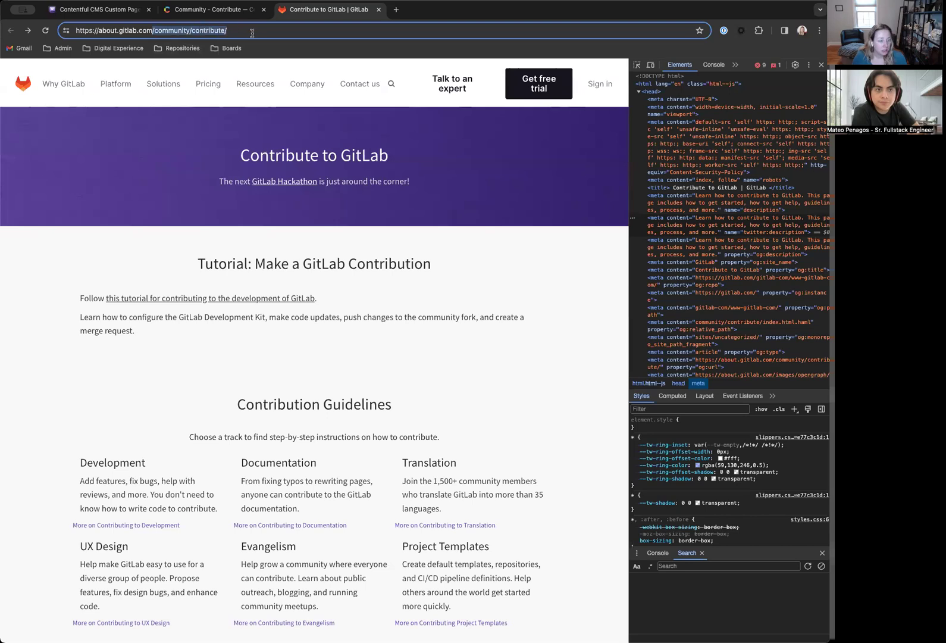
pyautogui.click(235, 10)
pyautogui.click(182, 391)
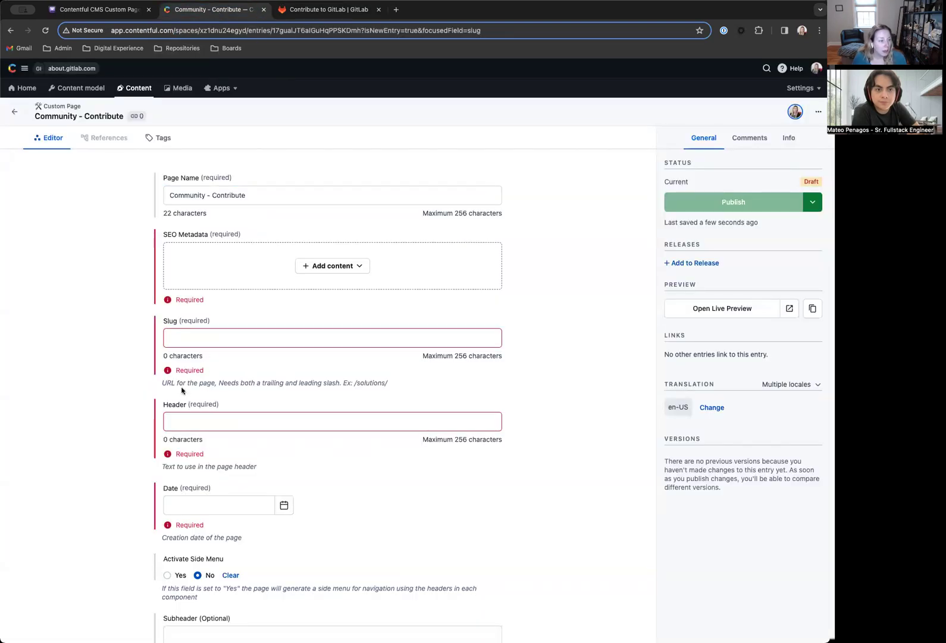
pyautogui.moveTo(310, 384); pyautogui.dragTo(412, 385)
pyautogui.click(352, 383)
pyautogui.click(411, 385)
pyautogui.click(287, 339)
pyautogui.hotkey('ctrl', 'v')
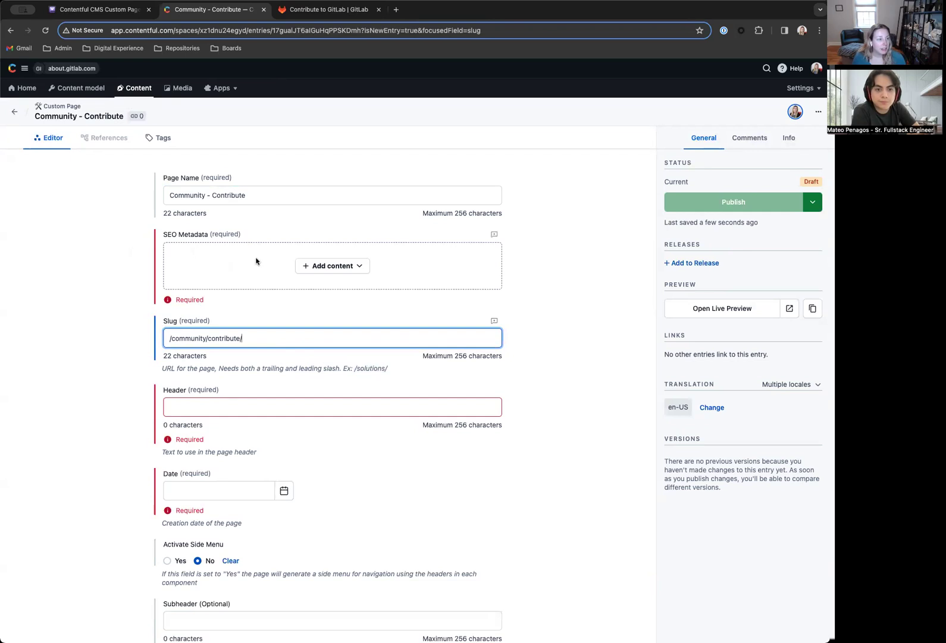
# - Search the live page's HTML for "title" and select the text of the title element in the head
pyautogui.click(320, 11)
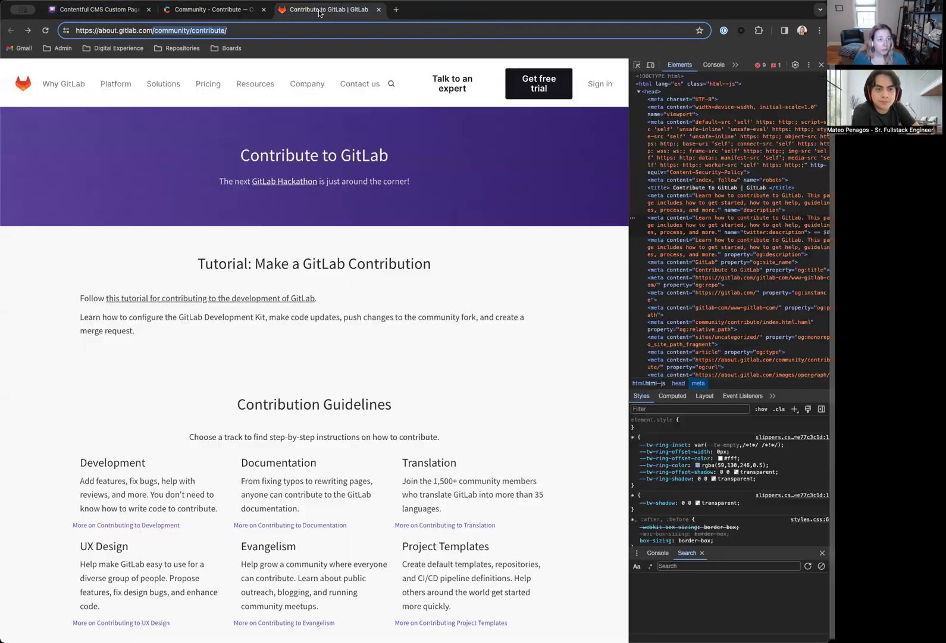
pyautogui.click(721, 139)
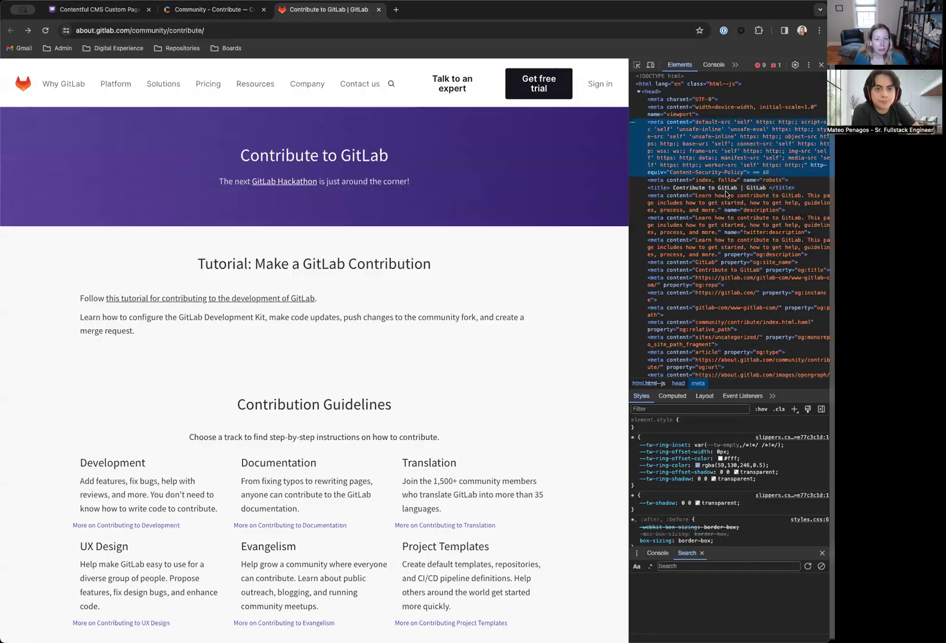
pyautogui.click(736, 208)
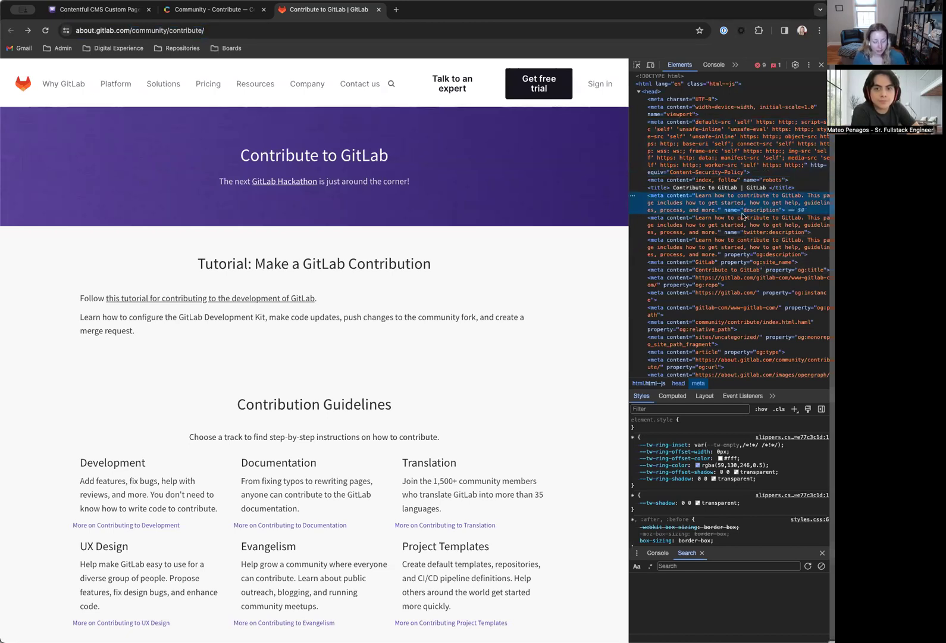
pyautogui.press('super+f')
pyautogui.press('Return')
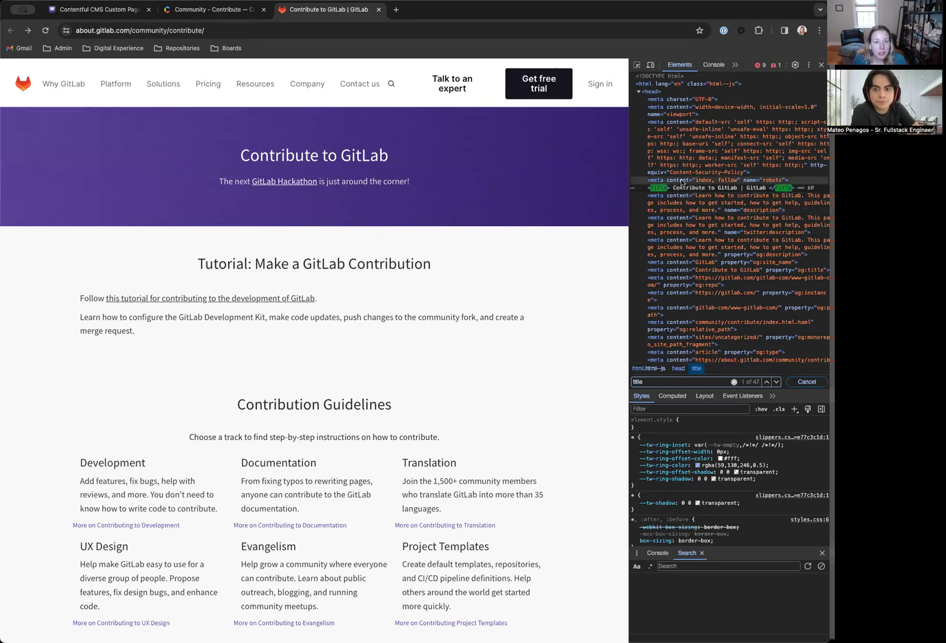
pyautogui.doubleClick(677, 188)
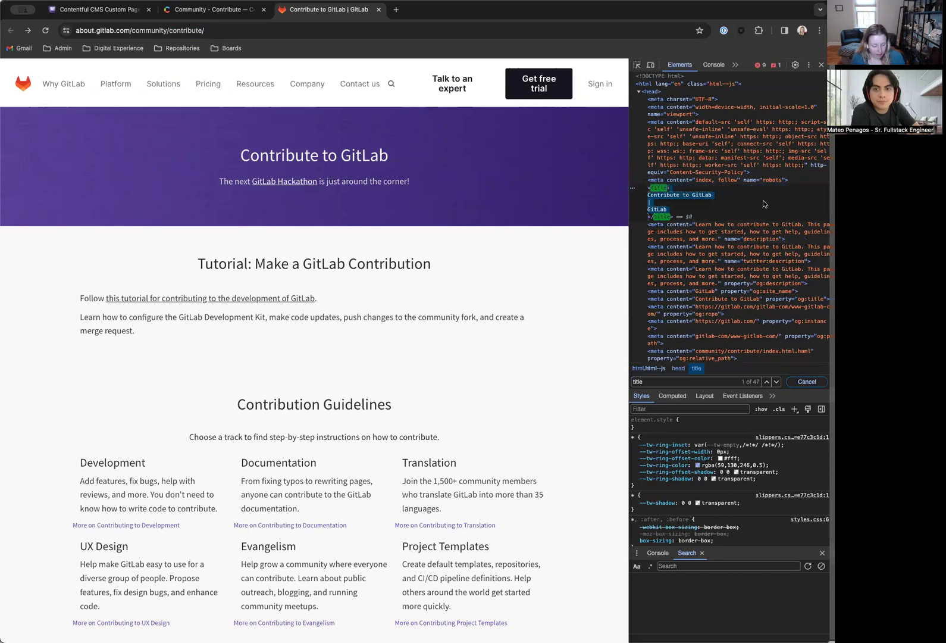
# - Link the existing SEO entry "Contribute to GitLab | GitLab" as the custom page's SEO Metadata
pyautogui.hotkey('ctrl', 'shift', 'Tab')
pyautogui.click(325, 264)
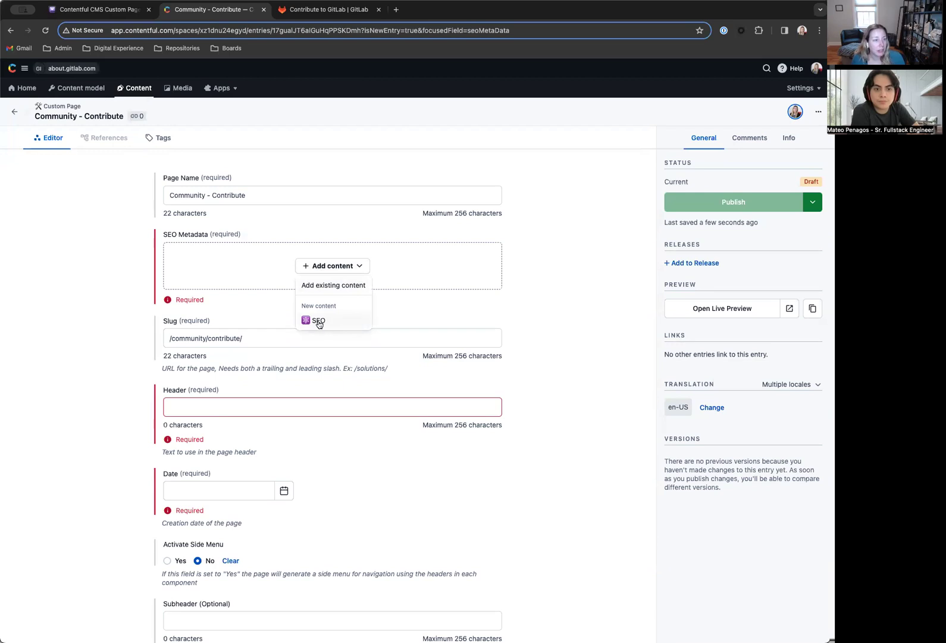
pyautogui.click(310, 286)
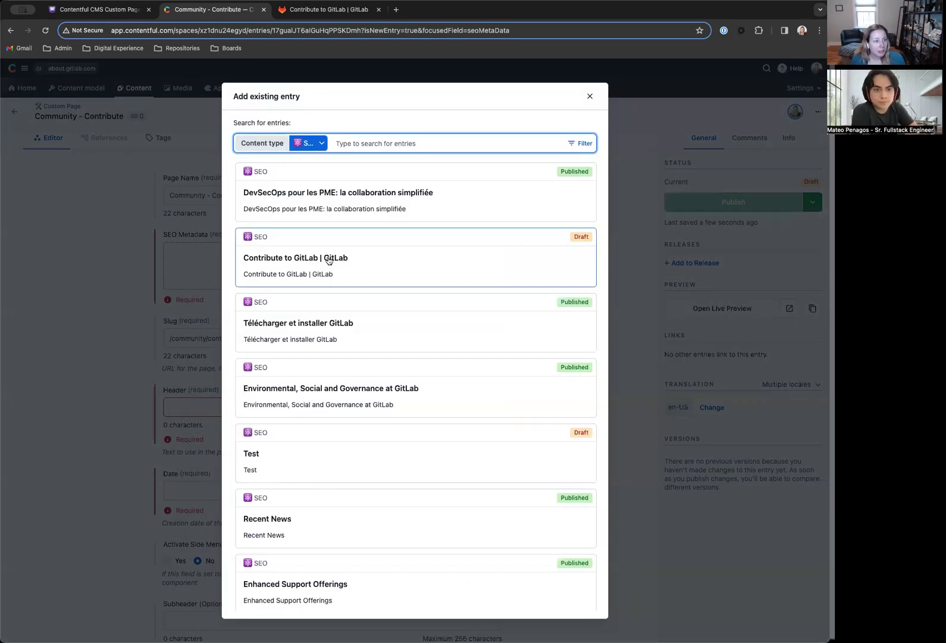
pyautogui.click(388, 269)
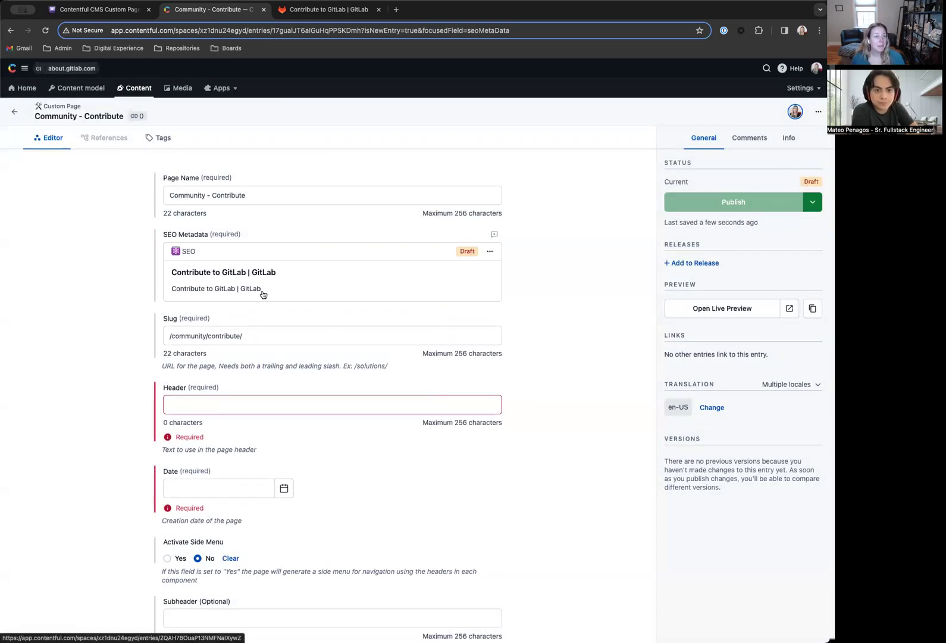
# - Open the linked SEO entry and search the live page's HTML for "descr" to locate its description meta tag
pyautogui.click(282, 274)
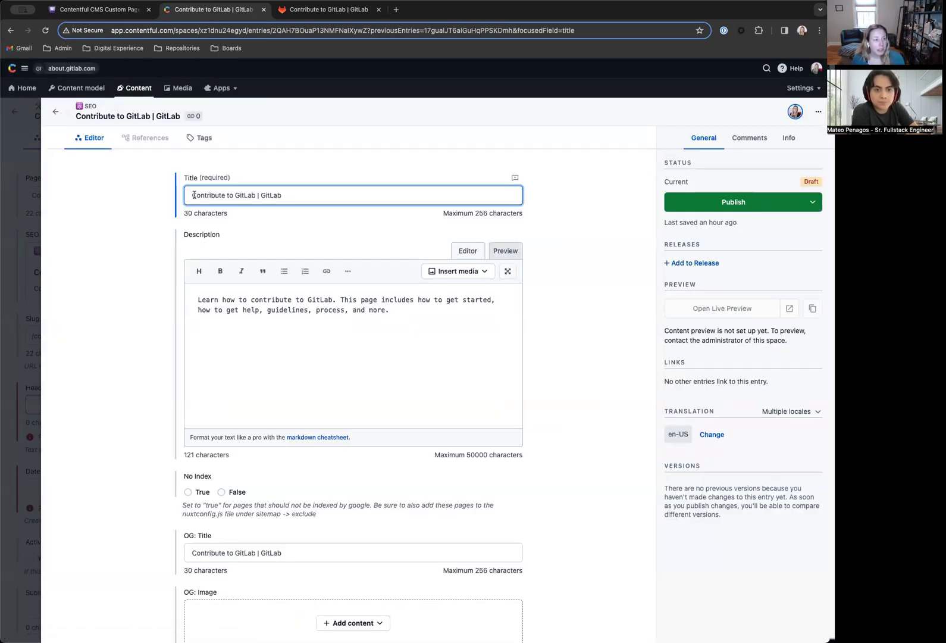
pyautogui.click(328, 9)
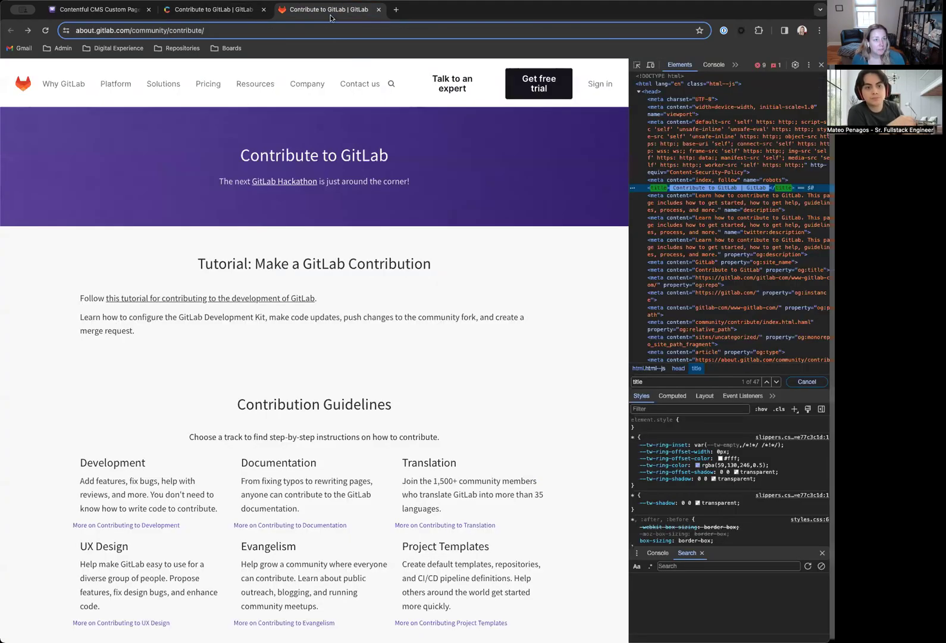
pyautogui.click(720, 229)
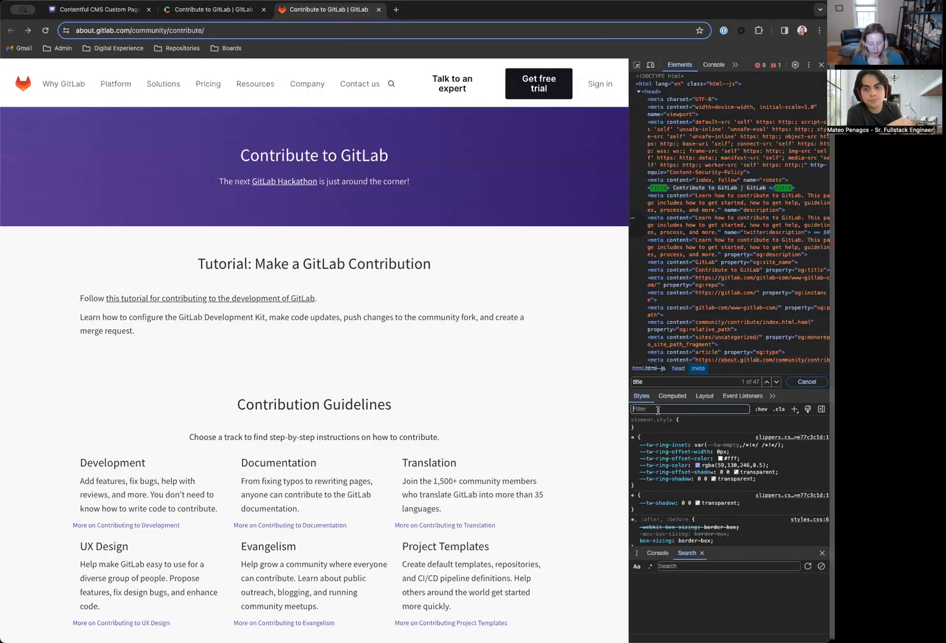
pyautogui.click(680, 322)
pyautogui.press('super+f')
pyautogui.write('descr')
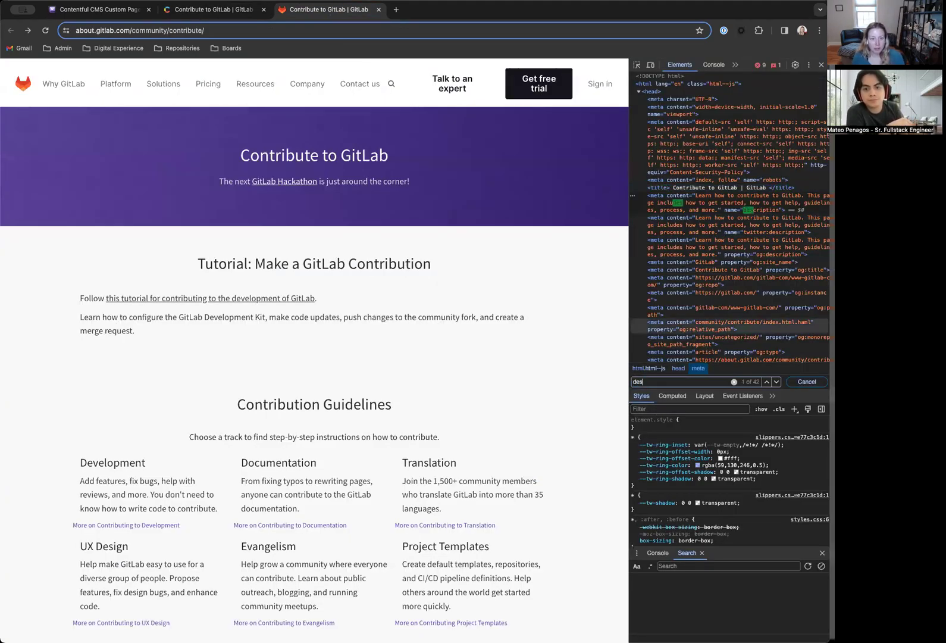
pyautogui.click(710, 200)
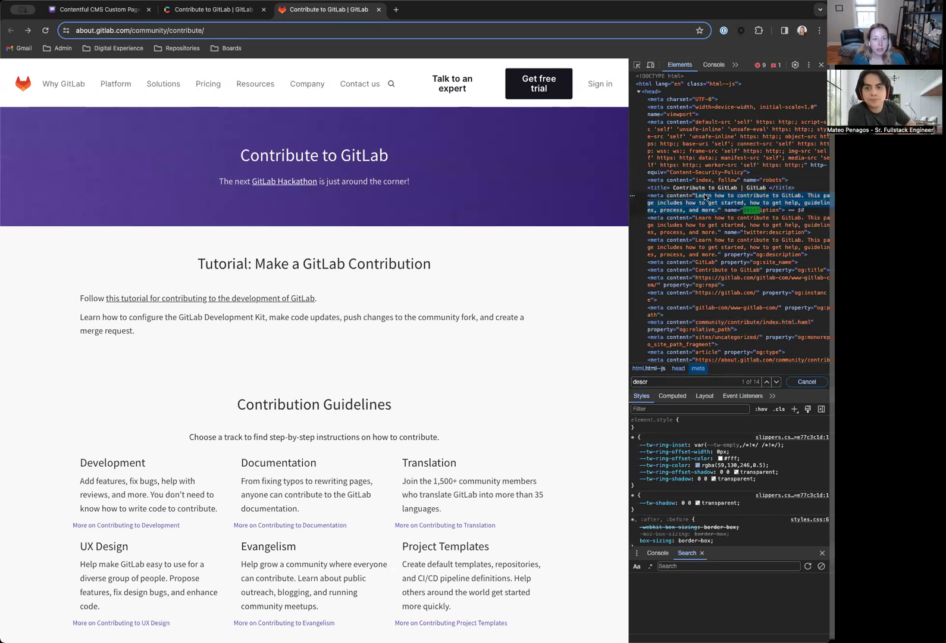
# - Review the SEO entry's Description and OG fields against the live page's metadata, and return to the custom page entry
pyautogui.click(221, 11)
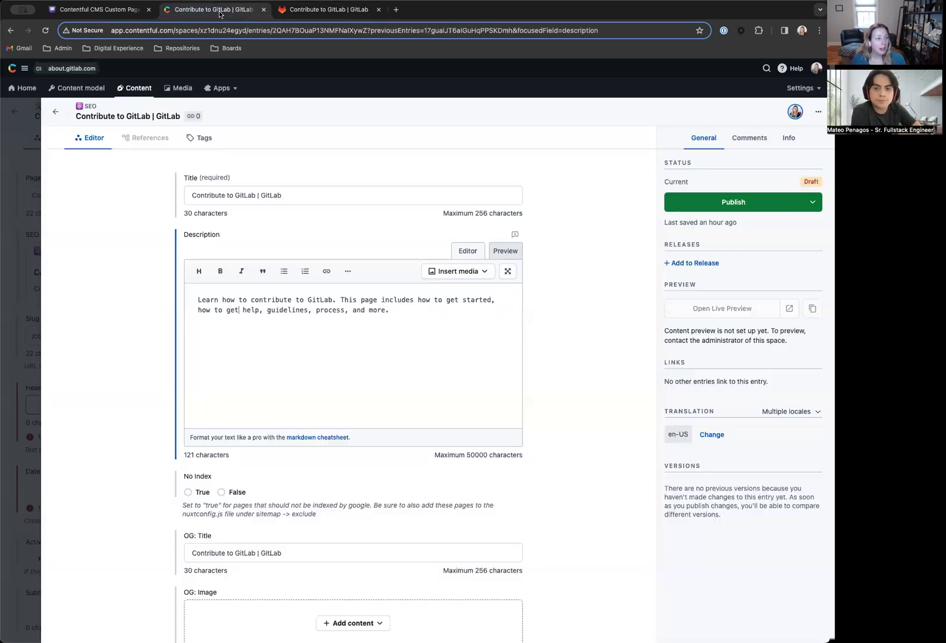
pyautogui.click(361, 310)
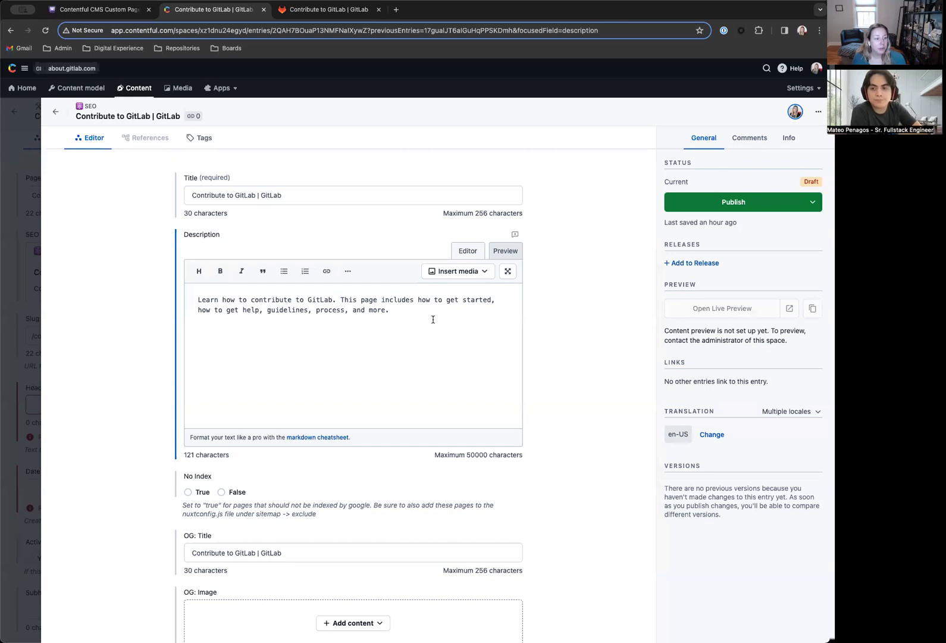
pyautogui.scroll(-5, 440, 324)
pyautogui.click(188, 253)
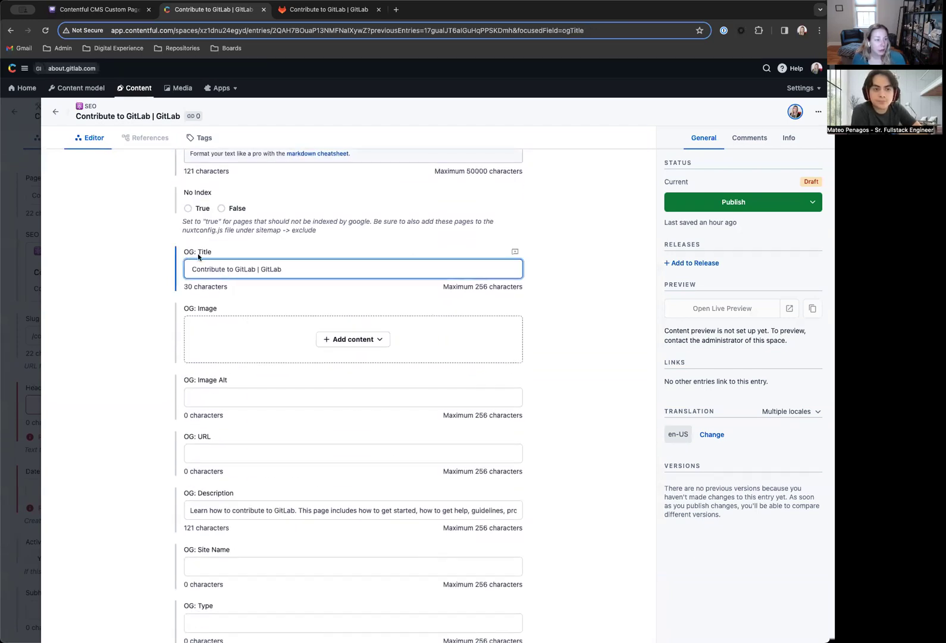
pyautogui.scroll(-2, 288, 445)
pyautogui.scroll(7, 287, 439)
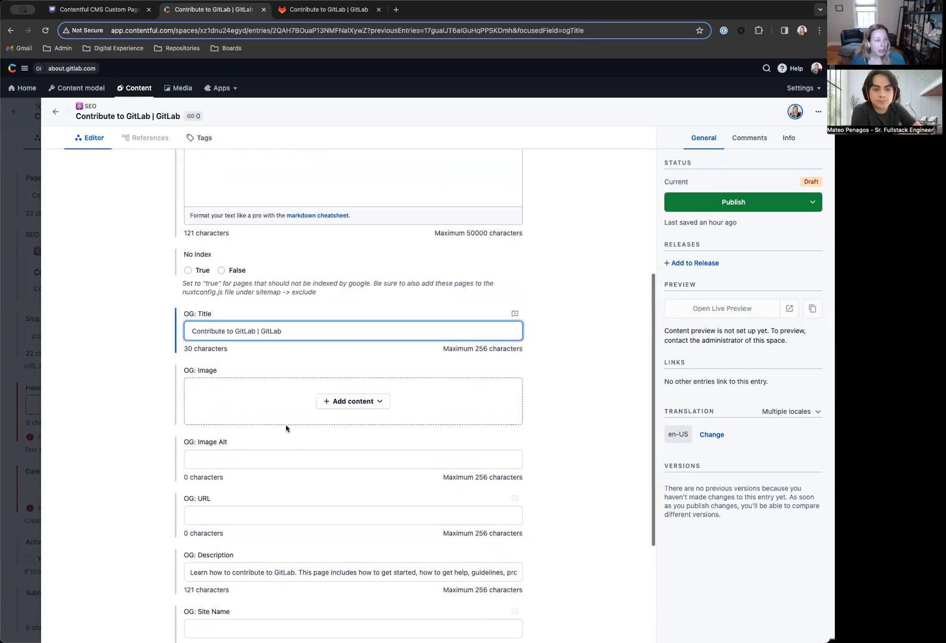
pyautogui.click(55, 111)
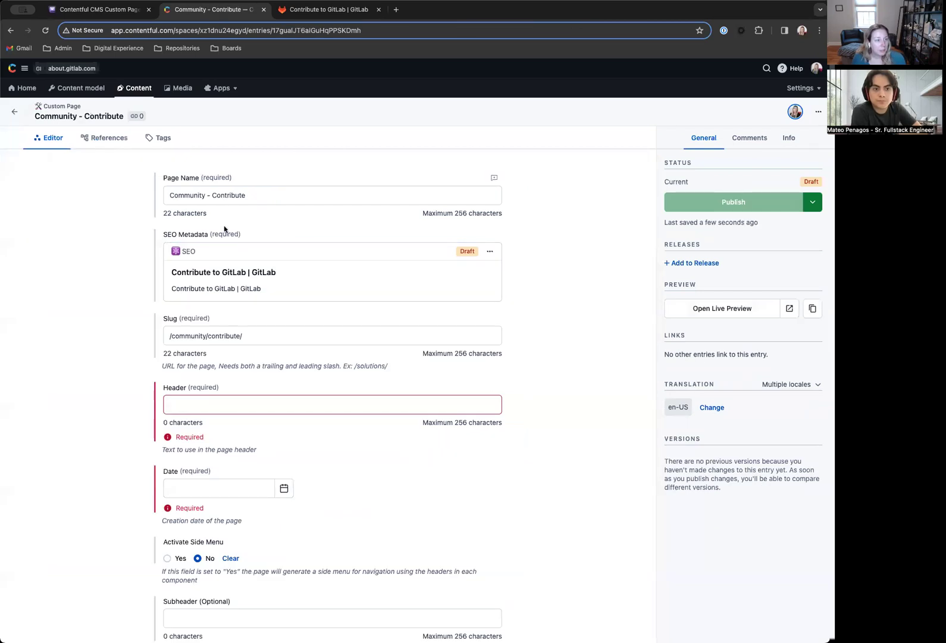
# - Copy the live page's main heading and set the entry's Header to "Contribute to GitLab"
pyautogui.scroll(-2, 351, 292)
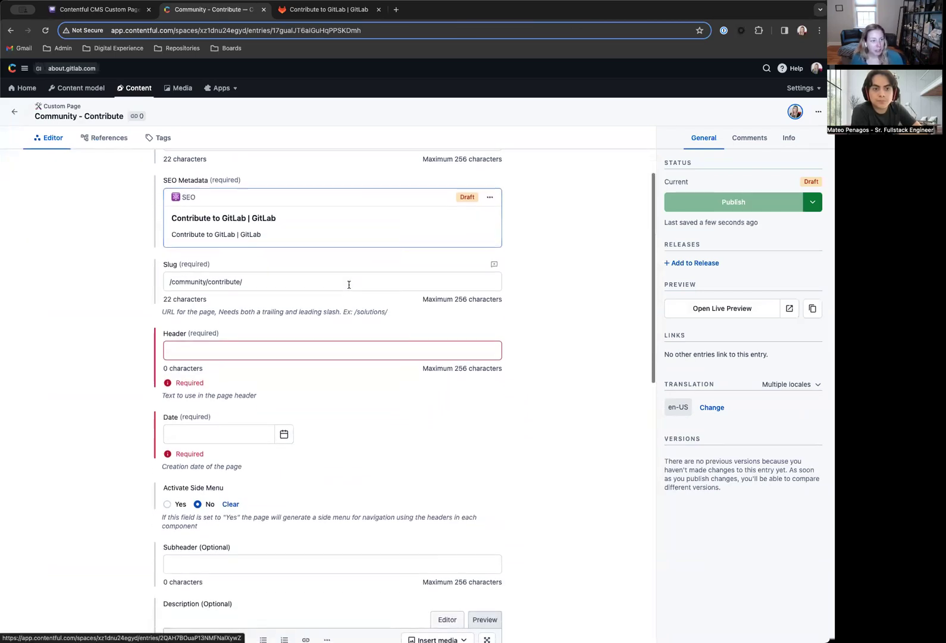
pyautogui.click(311, 300)
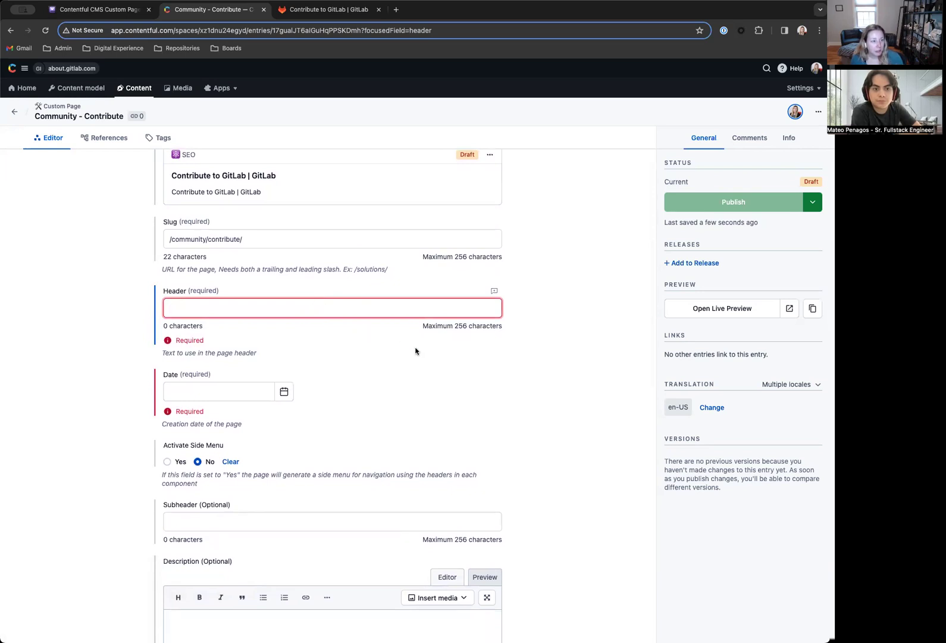
pyautogui.scroll(-1, 416, 350)
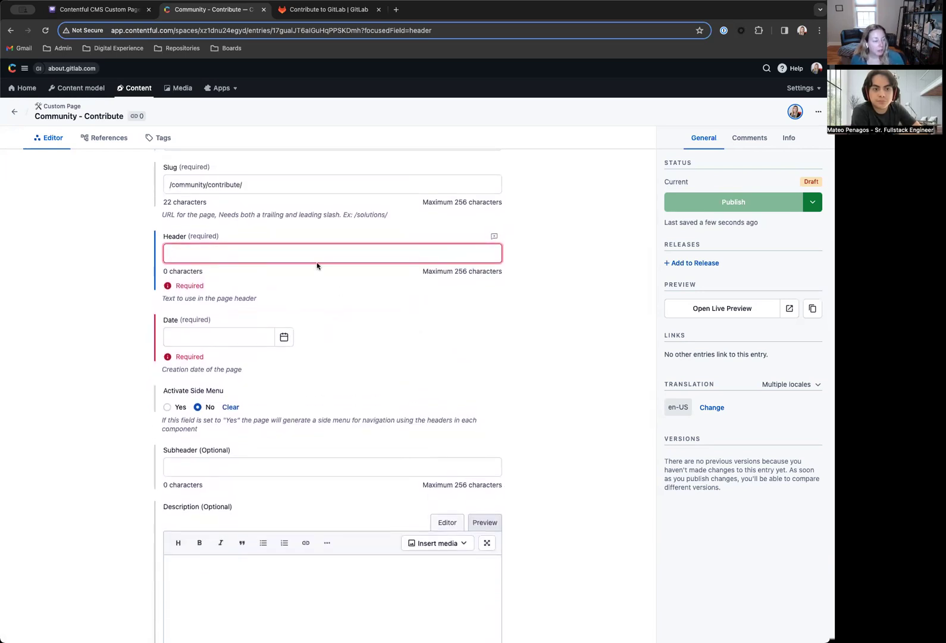
pyautogui.click(317, 14)
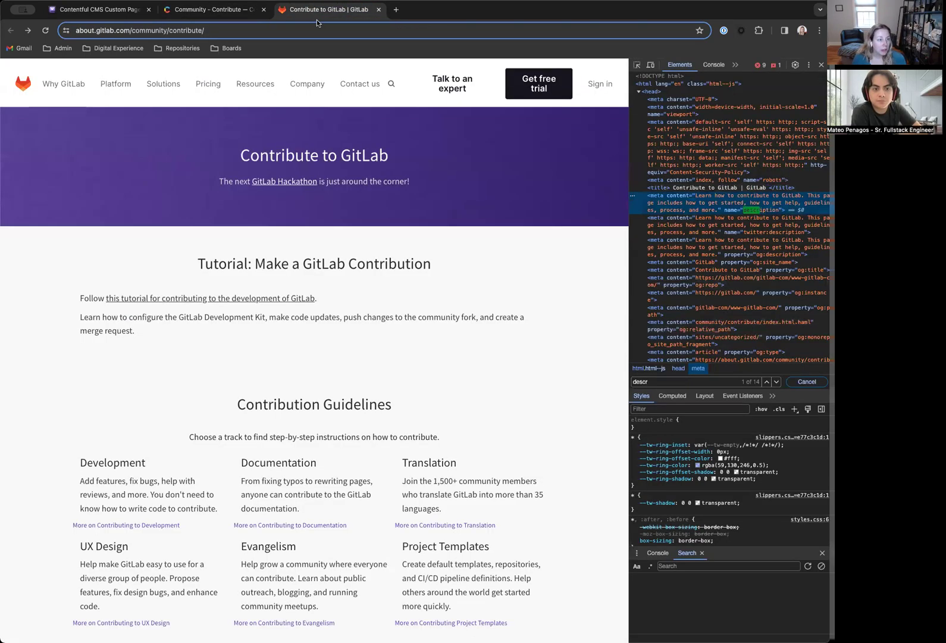
pyautogui.moveTo(235, 148); pyautogui.dragTo(422, 156)
pyautogui.hotkey('ctrl', 'c')
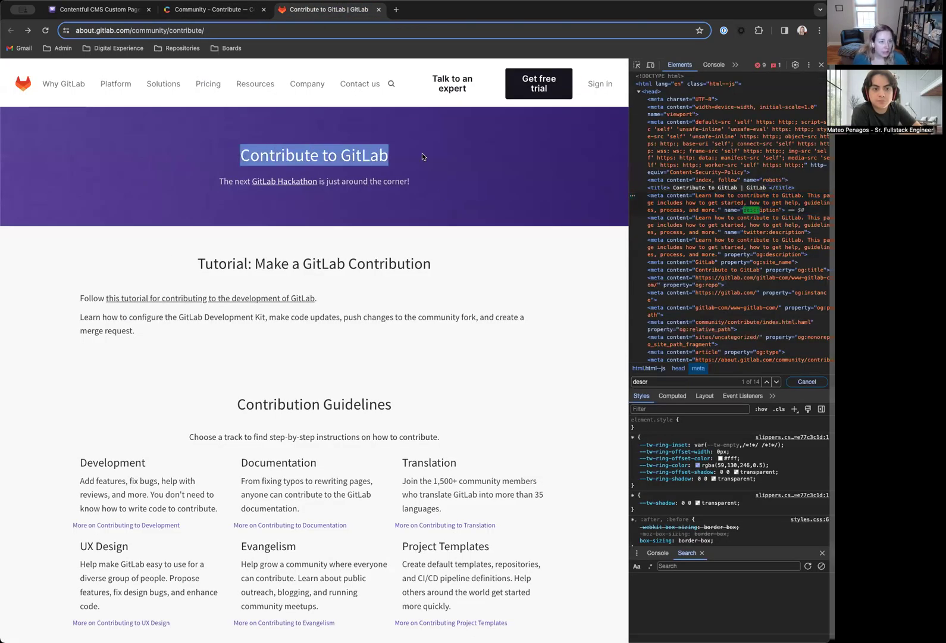
pyautogui.click(202, 11)
pyautogui.hotkey('ctrl', 'v')
# - Set the entry's creation Date to 05 Jan 2024
pyautogui.scroll(-2, 339, 275)
pyautogui.click(190, 290)
pyautogui.click(284, 253)
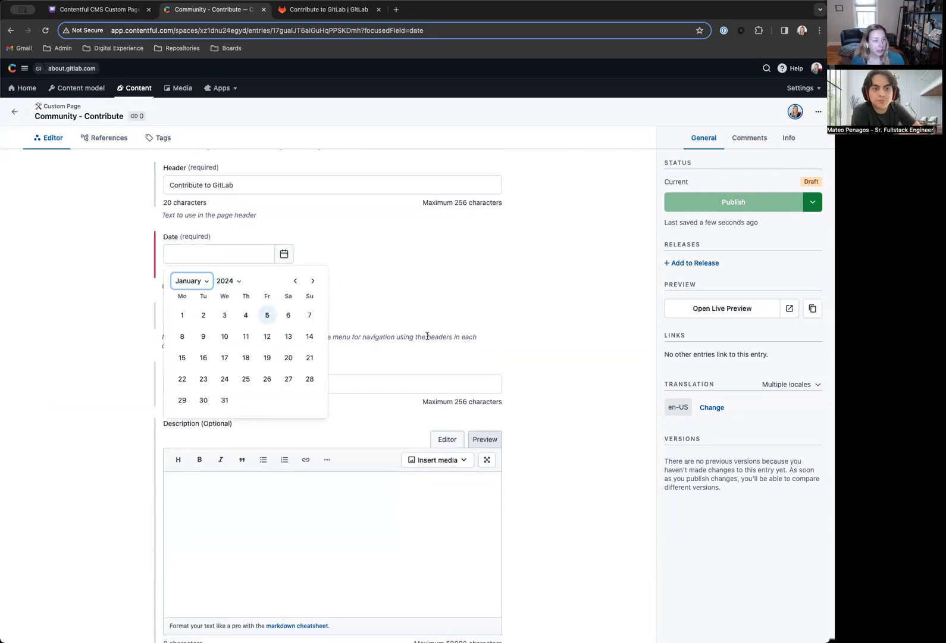
pyautogui.click(272, 319)
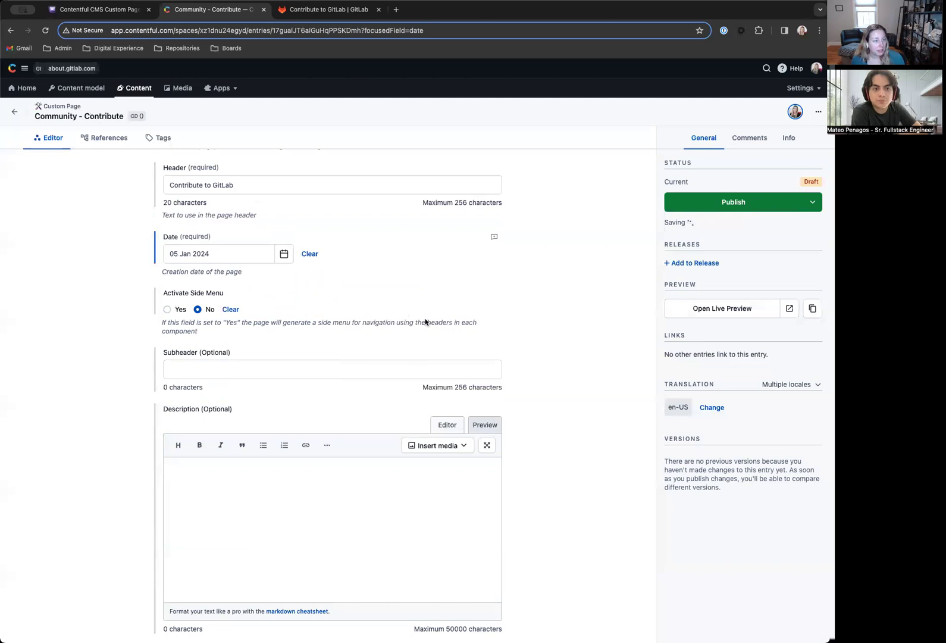
# - Review the Activate Side Menu option and check the live page's layout for a side menu
pyautogui.scroll(-1, 434, 297)
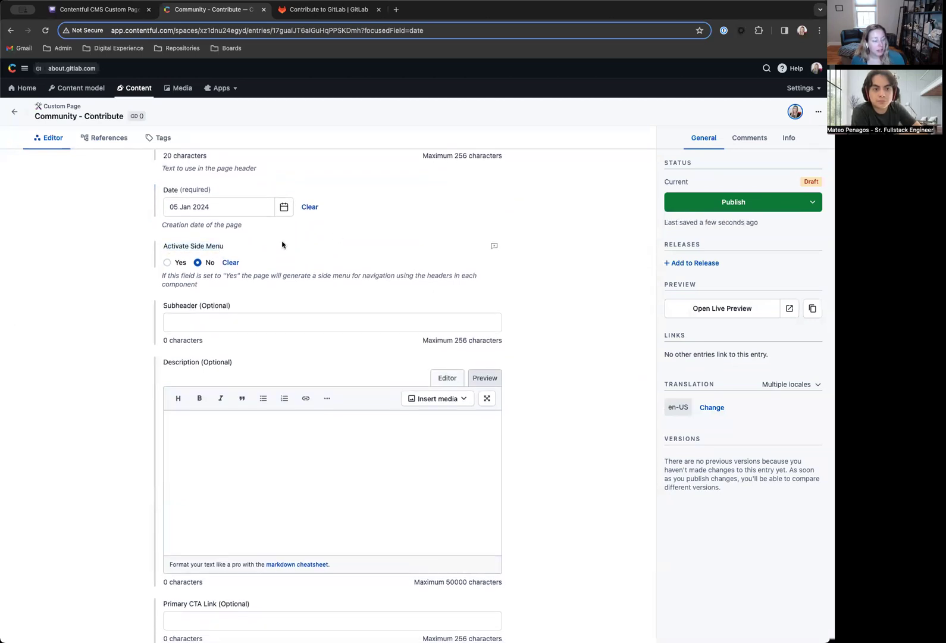
pyautogui.scroll(1, 306, 266)
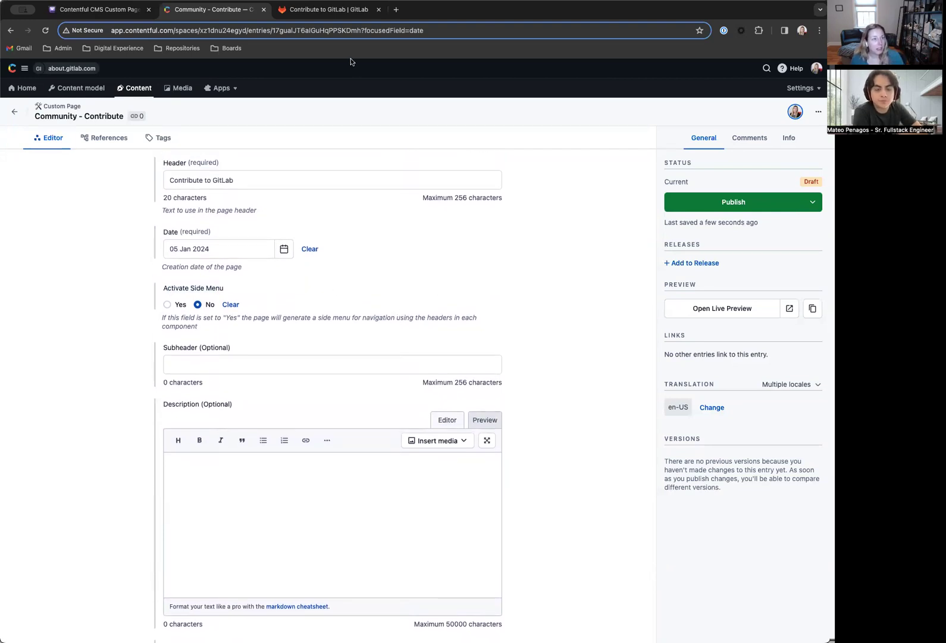
pyautogui.click(330, 9)
pyautogui.scroll(-7, 457, 326)
pyautogui.scroll(10, 457, 326)
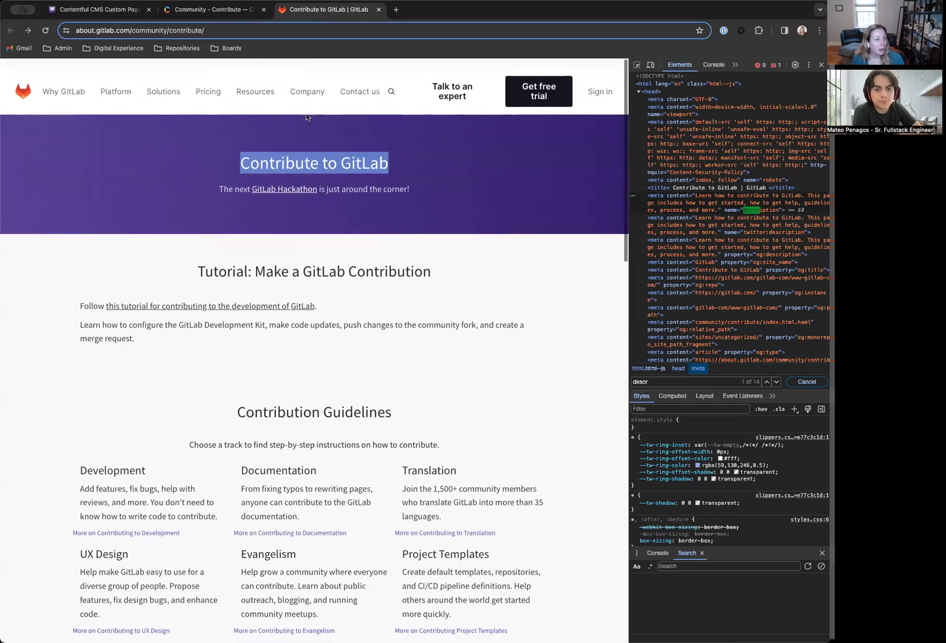
pyautogui.click(211, 10)
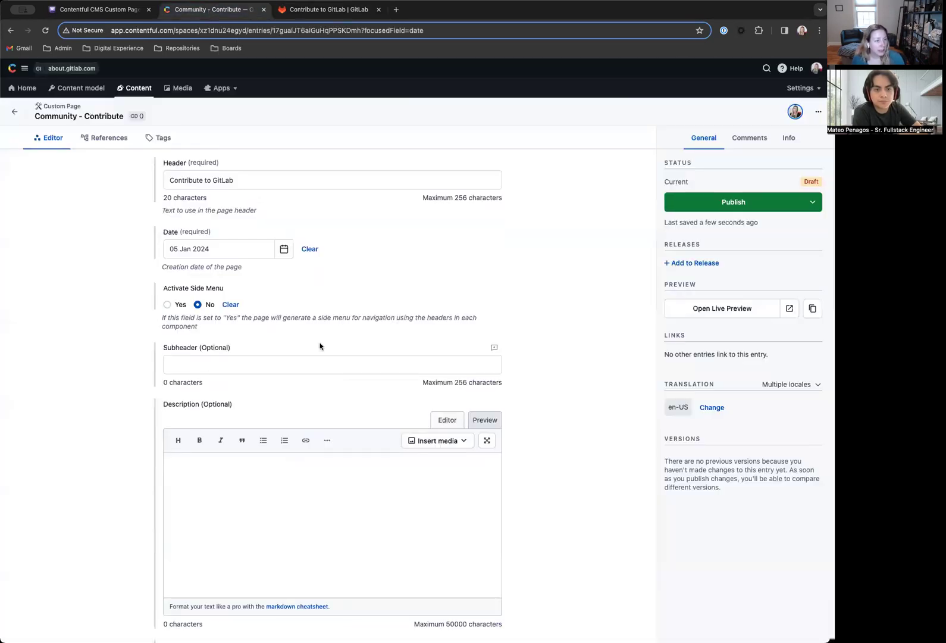
# - Copy the live page's hero subtext "The next GitLab Hackathon is just around the corner!" into the entry's Description
pyautogui.scroll(-2, 320, 346)
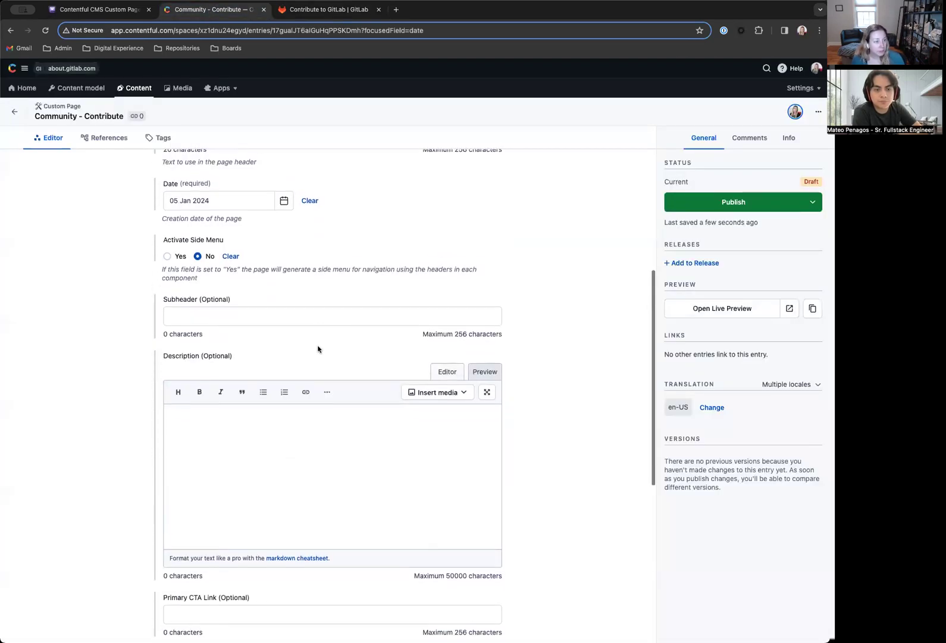
pyautogui.click(300, 10)
pyautogui.click(241, 146)
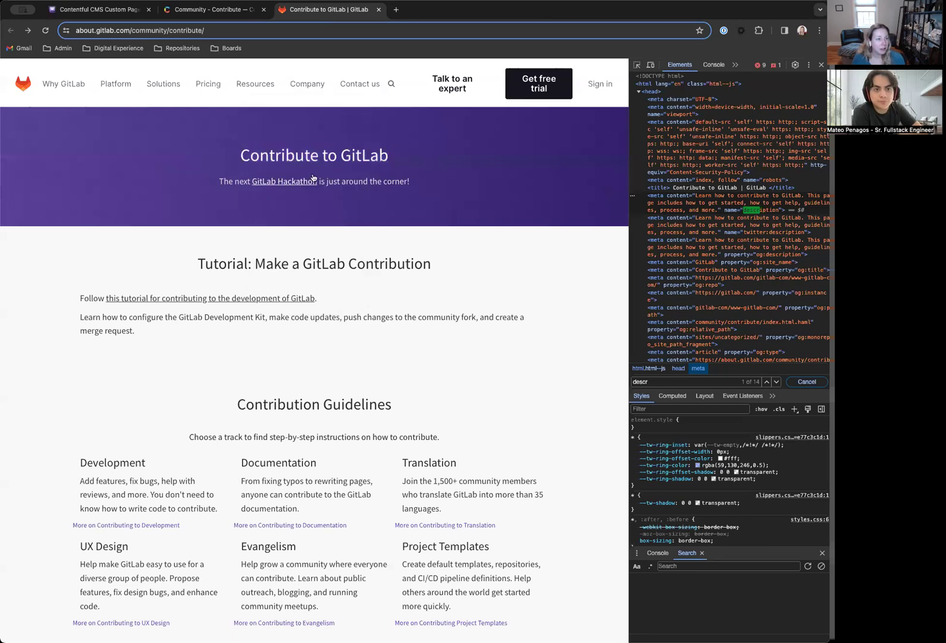
pyautogui.moveTo(215, 179); pyautogui.dragTo(413, 180)
pyautogui.press('super+c')
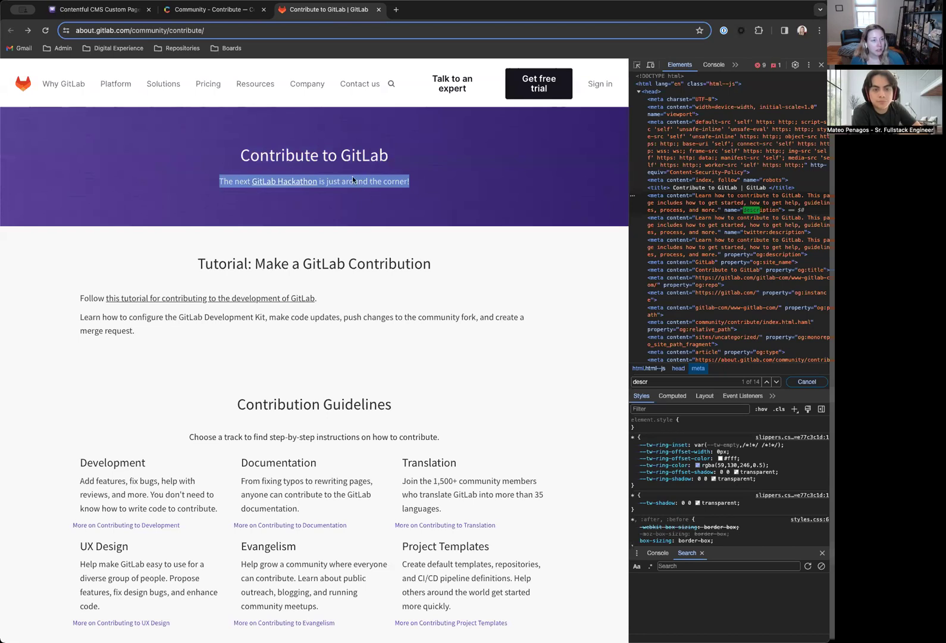
pyautogui.click(204, 10)
pyautogui.scroll(-1, 317, 205)
pyautogui.click(231, 285)
pyautogui.click(207, 406)
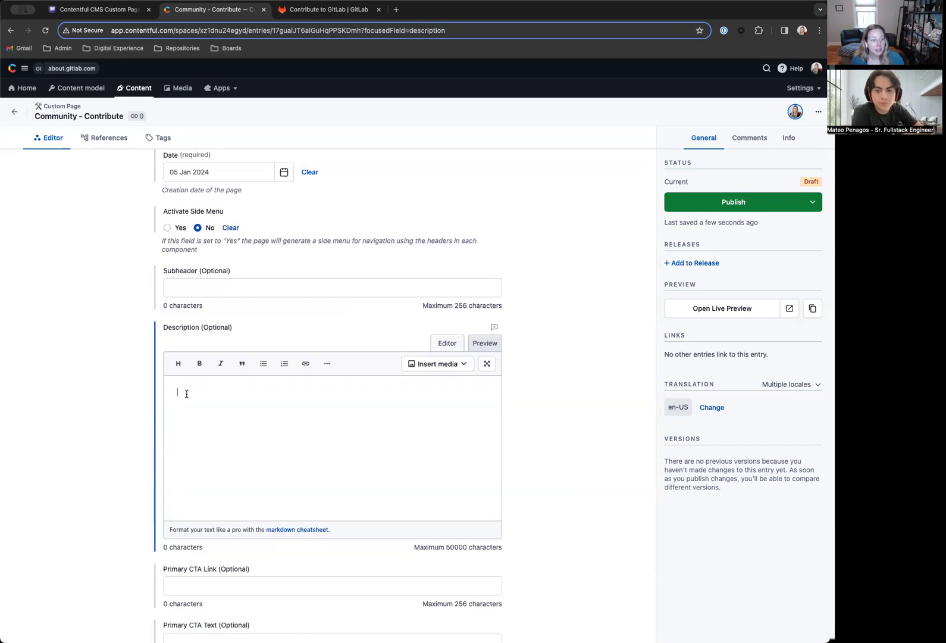
pyautogui.press('super+v')
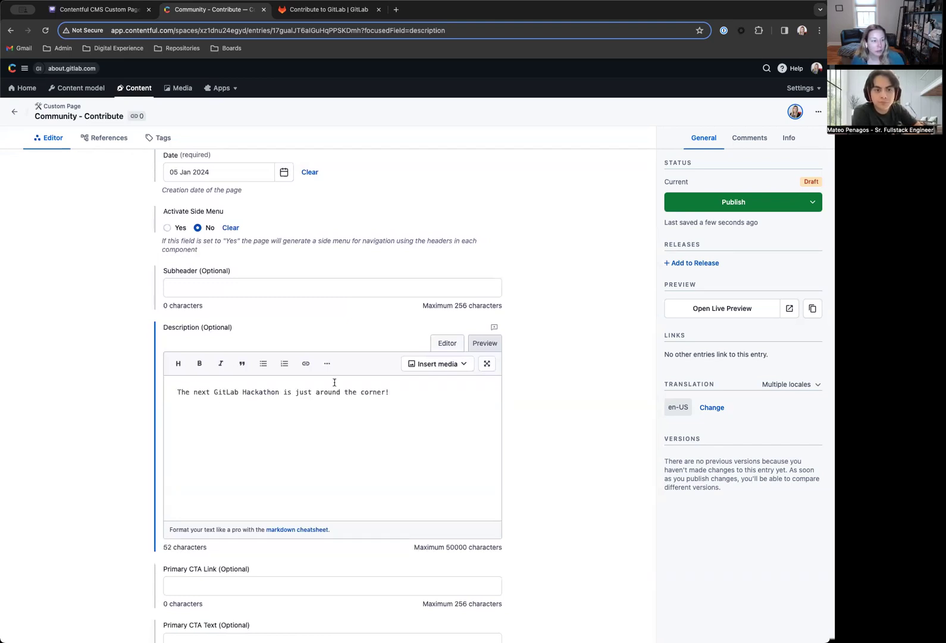
pyautogui.click(305, 17)
pyautogui.rightClick(281, 181)
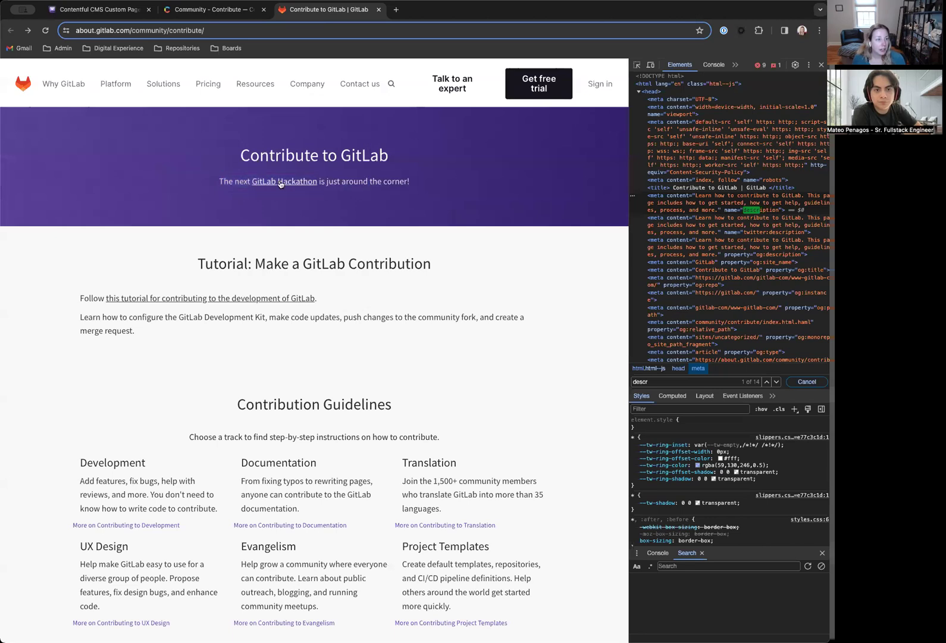
pyautogui.click(316, 236)
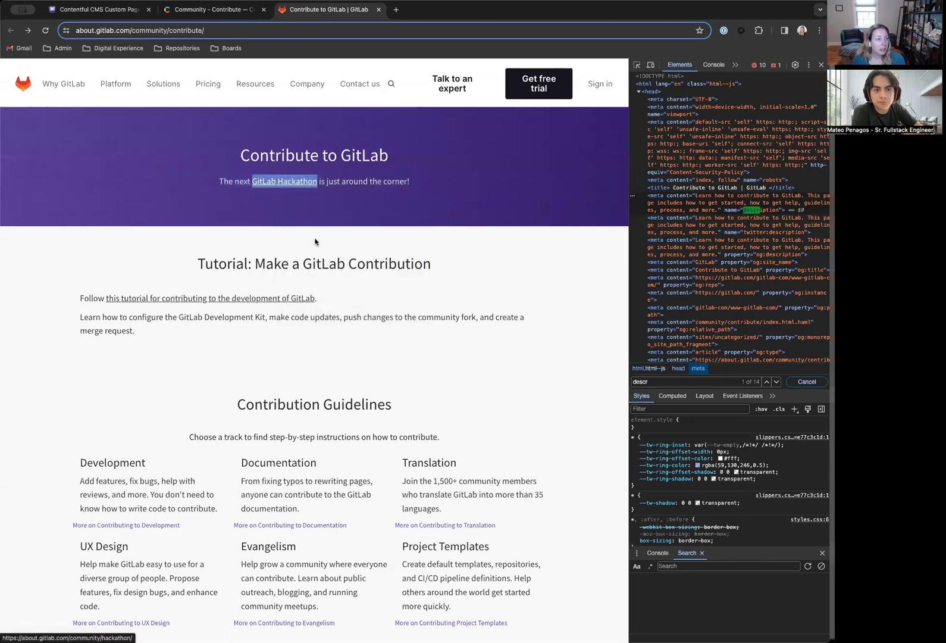
pyautogui.click(212, 10)
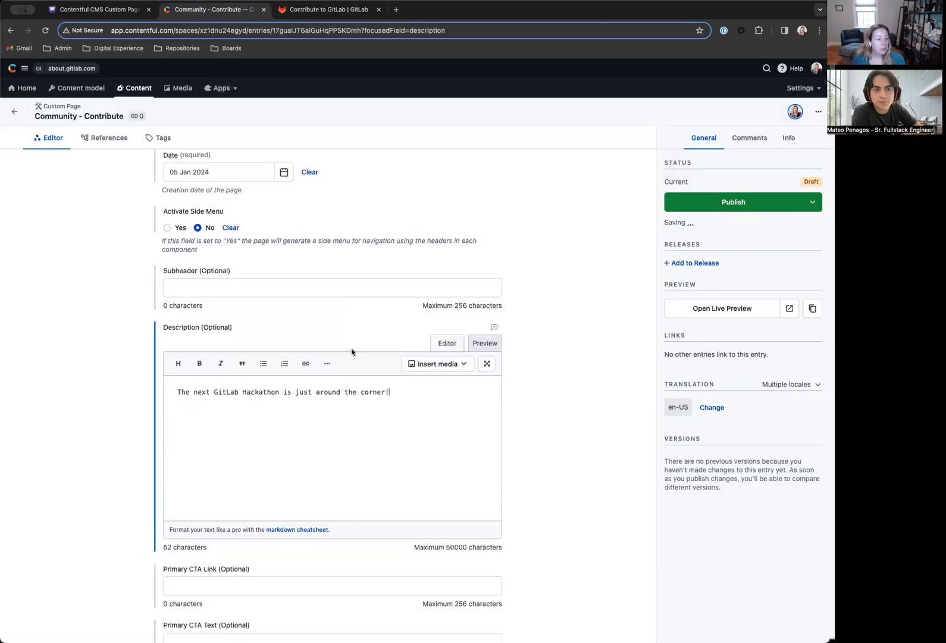
pyautogui.click(213, 392)
pyautogui.write('[')
pyautogui.click(283, 393)
pyautogui.write(']()')
pyautogui.press('super+v')
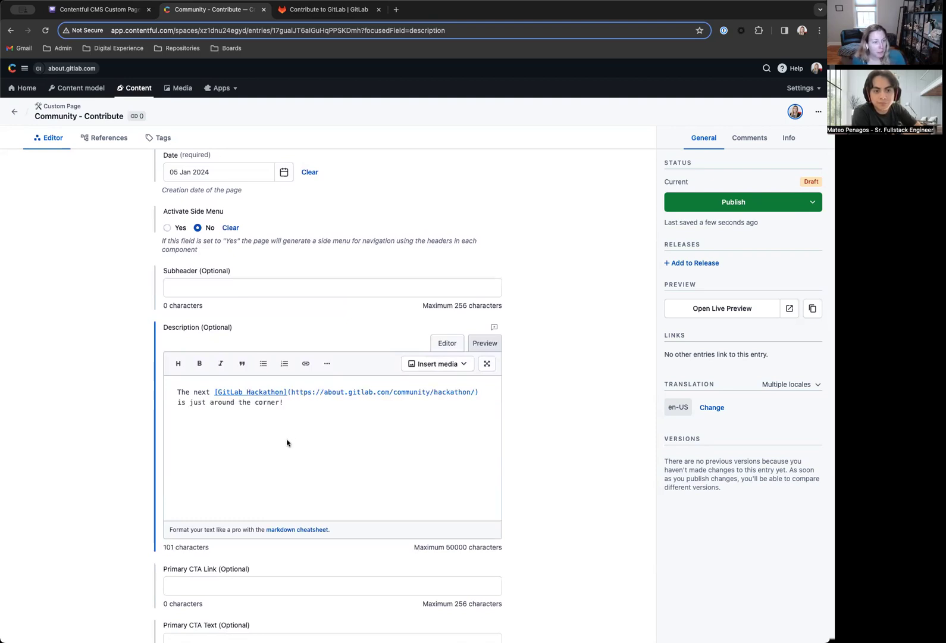
# - Preview the rendered Description and return to its editing view
pyautogui.scroll(-1, 289, 442)
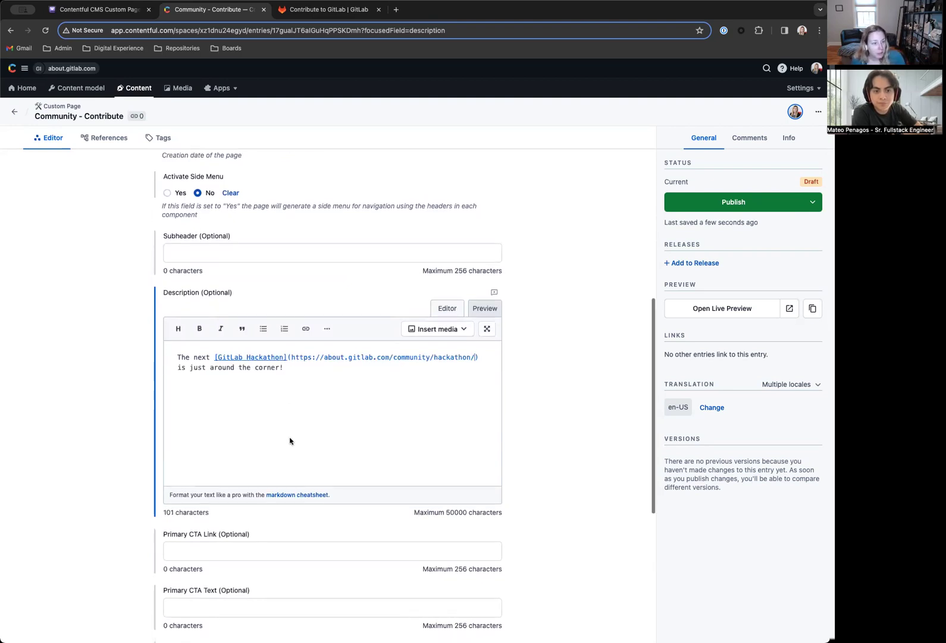
pyautogui.click(485, 308)
pyautogui.click(446, 308)
pyautogui.scroll(-1, 327, 404)
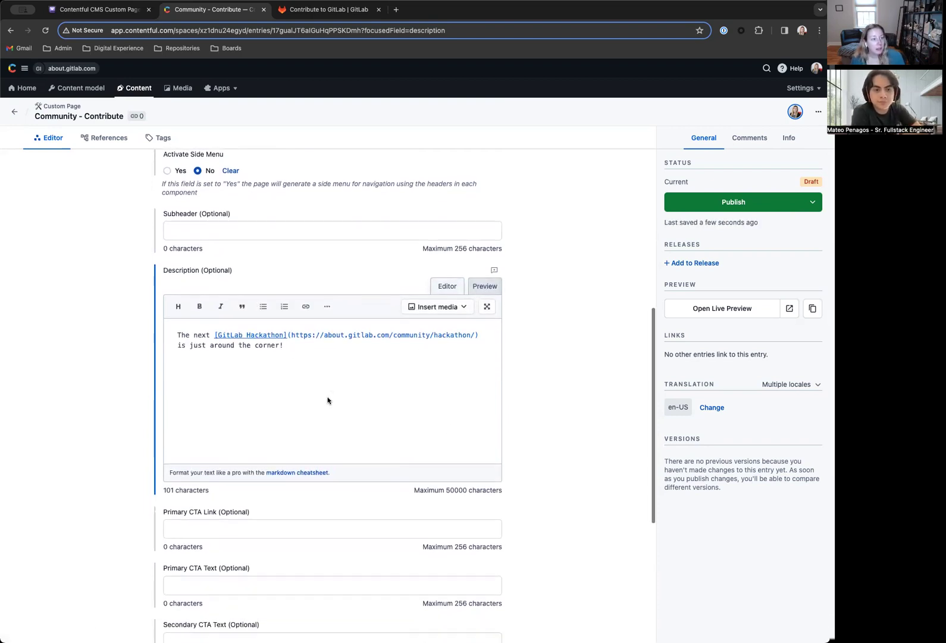
# - Check the live page's hero for call-to-action buttons and review the entry's optional primary and secondary CTA fields
pyautogui.scroll(-6, 327, 397)
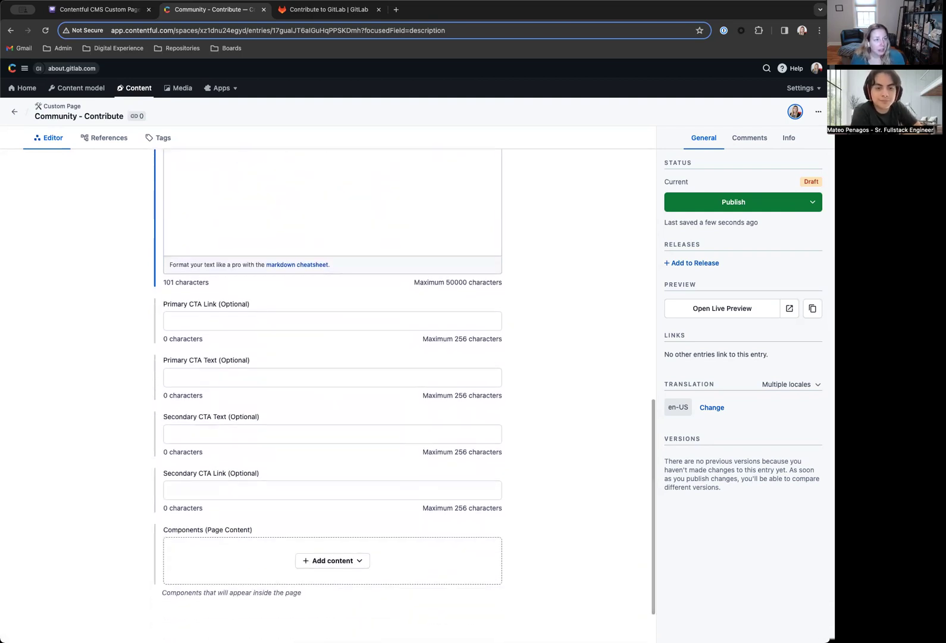
pyautogui.hotkey('ctrl', 'Tab')
pyautogui.click(428, 196)
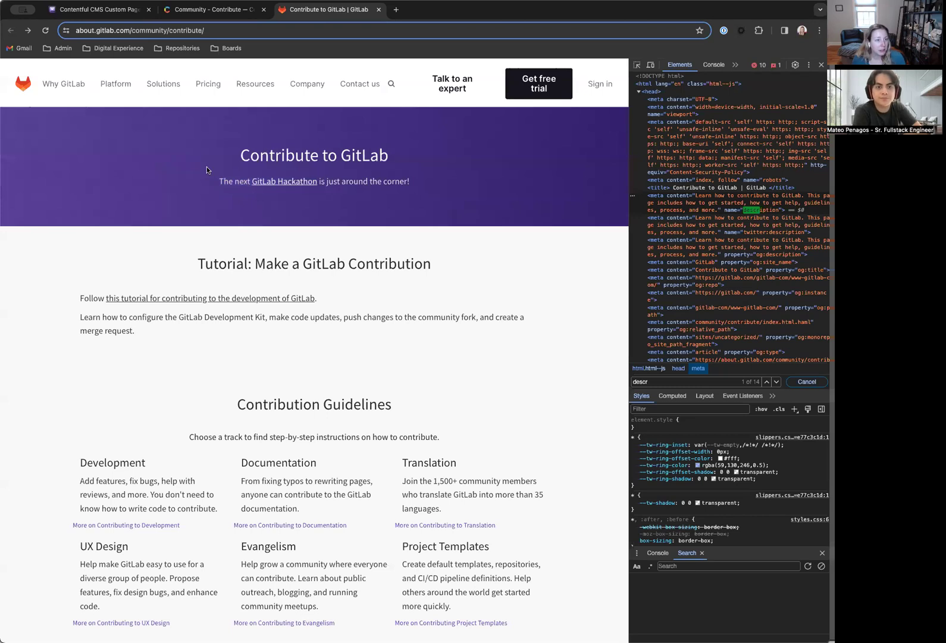
pyautogui.hotkey('ctrl', 'shift', 'Tab')
pyautogui.click(229, 378)
pyautogui.click(239, 434)
pyautogui.click(253, 489)
pyautogui.scroll(-1, 327, 490)
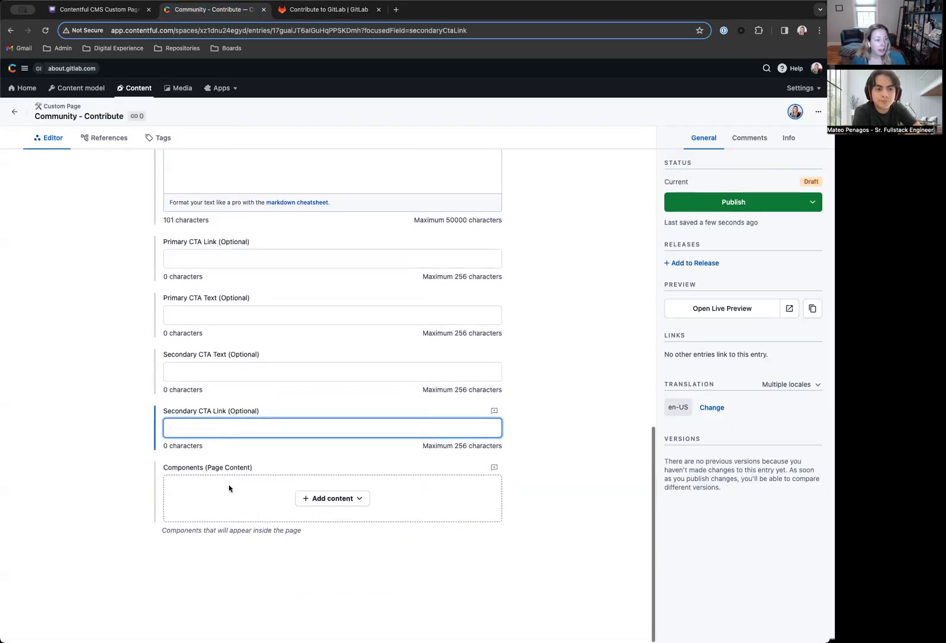
# - Check which content types the entry's Components (Page Content) field accepts without adding one
pyautogui.click(166, 471)
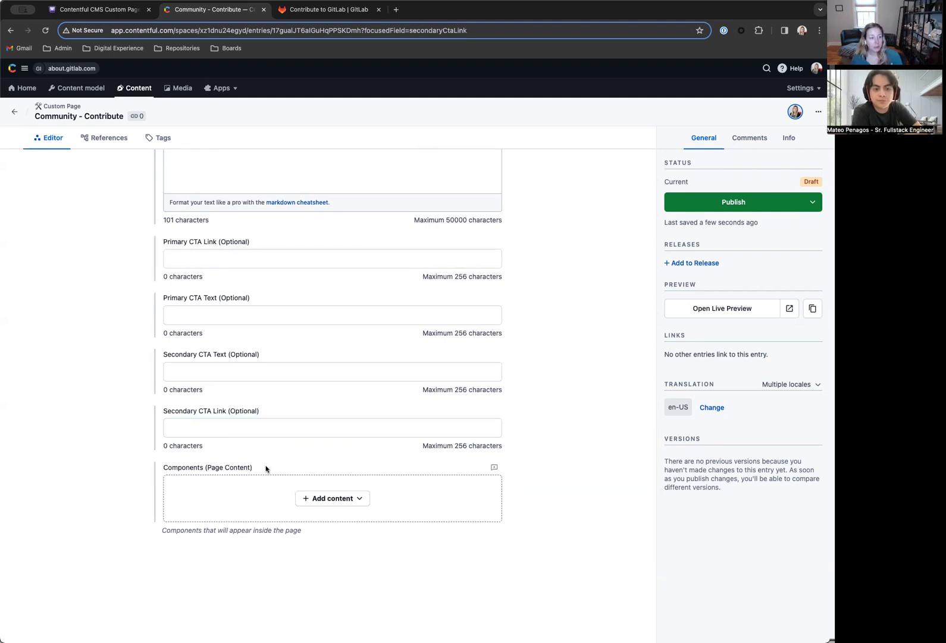
pyautogui.click(340, 501)
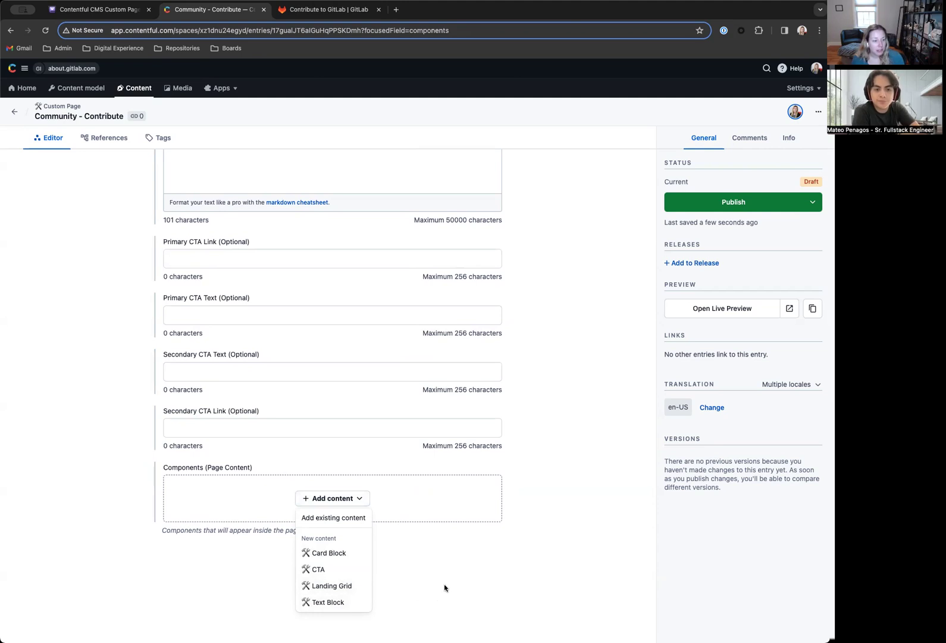
pyautogui.click(423, 580)
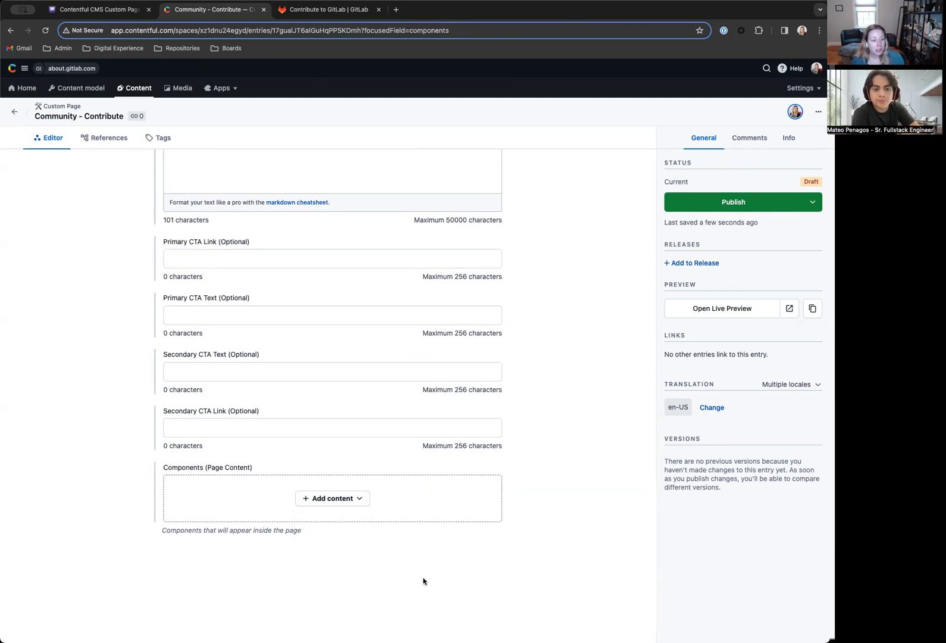
# - Review the handbook's Contentful CMS Custom Pages guidance, including the Hero Configuration fields and their visual representation
pyautogui.click(93, 10)
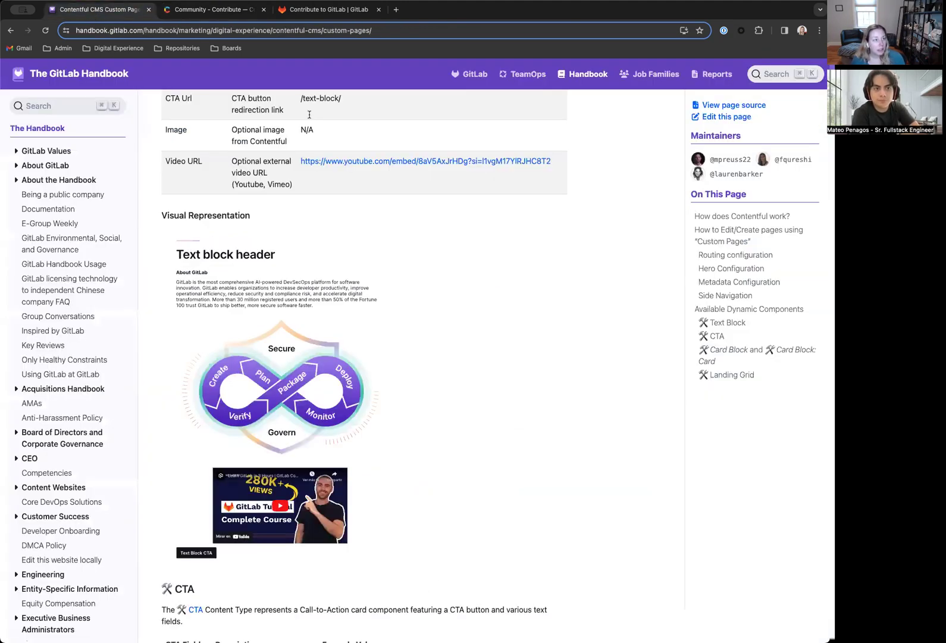
pyautogui.scroll(15, 446, 203)
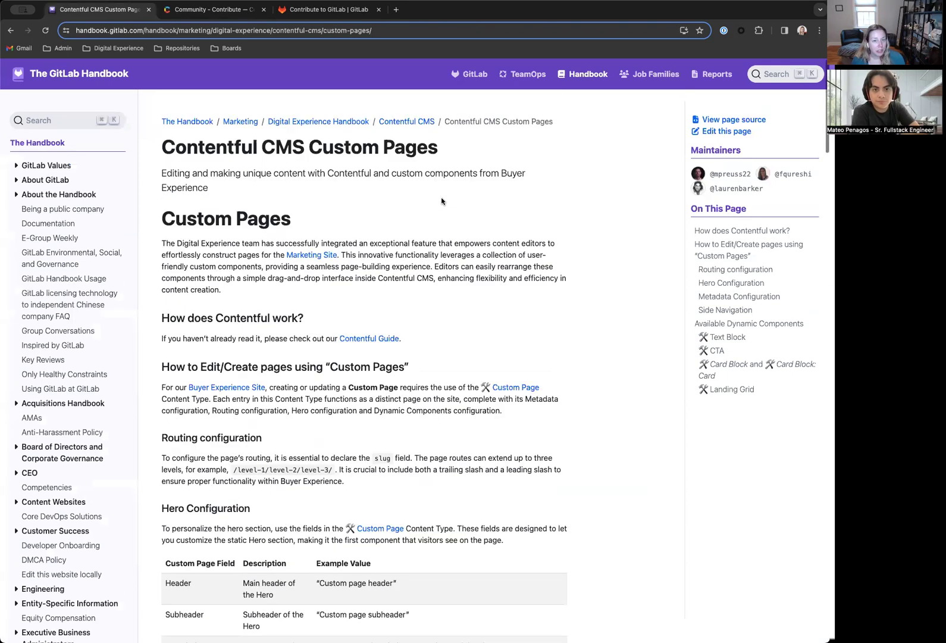
pyautogui.scroll(-1, 441, 201)
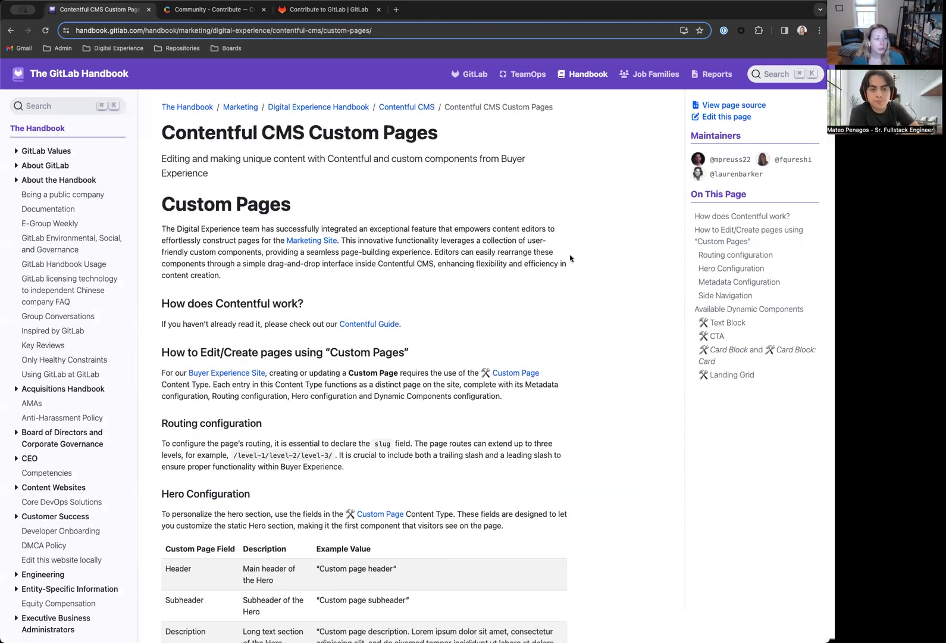
pyautogui.scroll(-1, 422, 131)
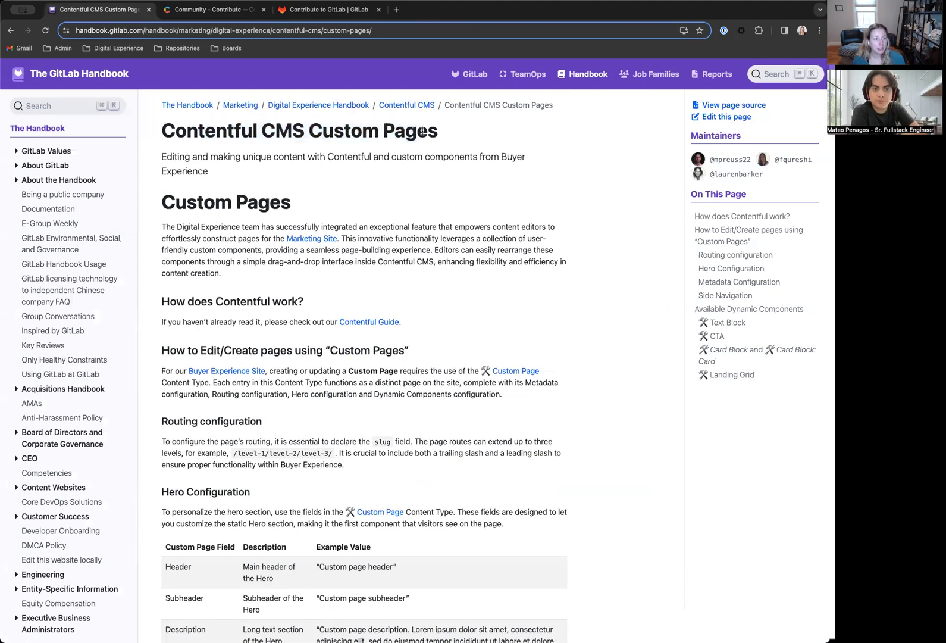
pyautogui.scroll(-12, 350, 175)
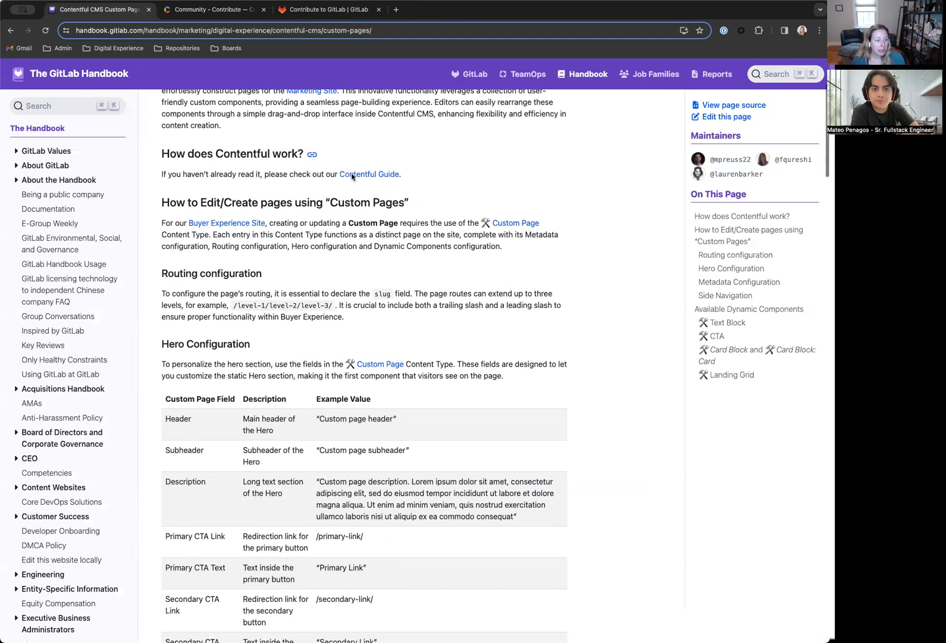
pyautogui.scroll(-3, 404, 225)
pyautogui.scroll(6, 405, 225)
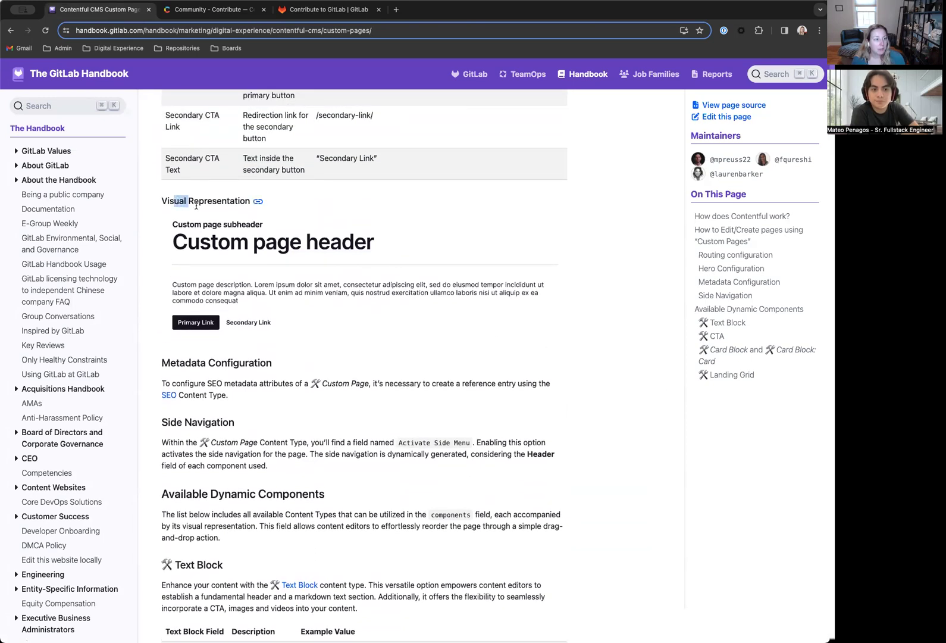
pyautogui.moveTo(175, 201); pyautogui.dragTo(251, 201)
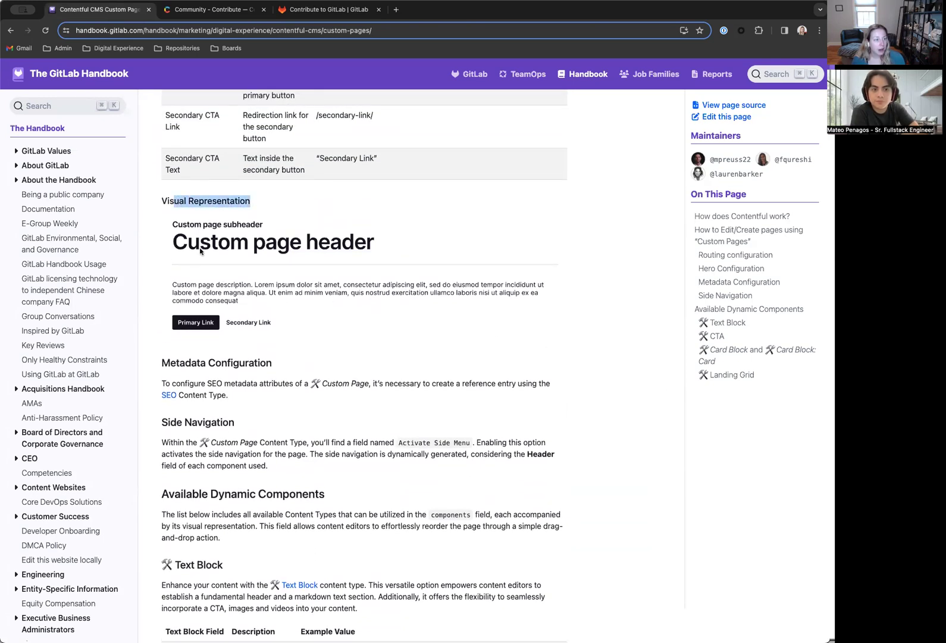
pyautogui.click(247, 383)
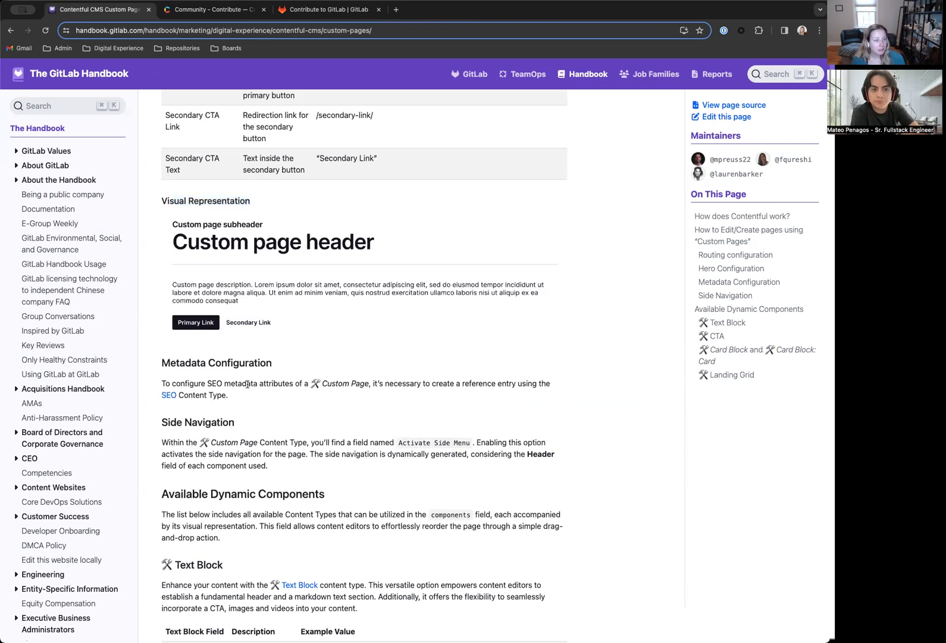
# - Examine the handbook's field tables and visual examples for the Text Block, CTA, Card Block and Landing Grid components
pyautogui.scroll(-12, 268, 320)
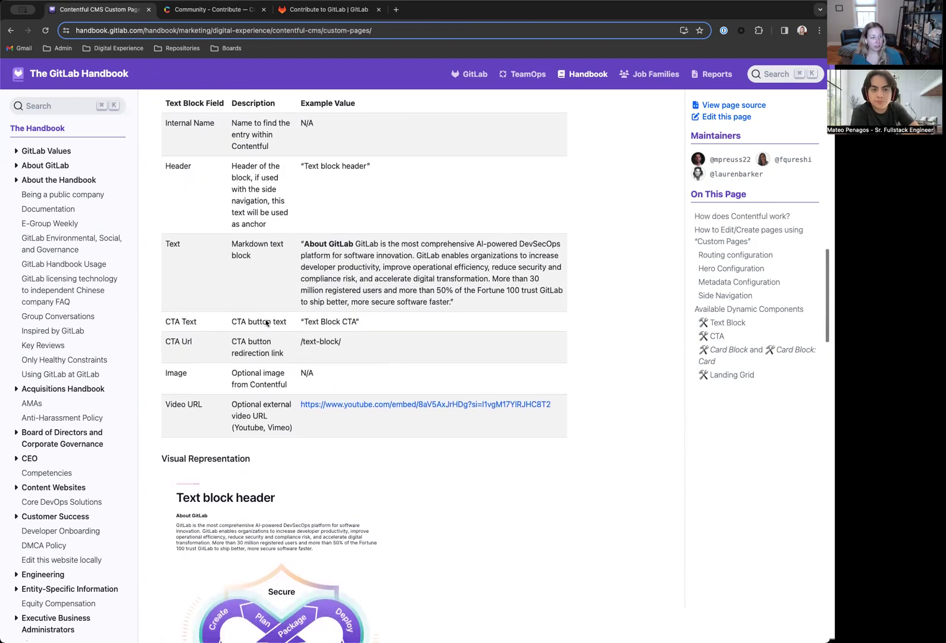
pyautogui.scroll(-1, 266, 322)
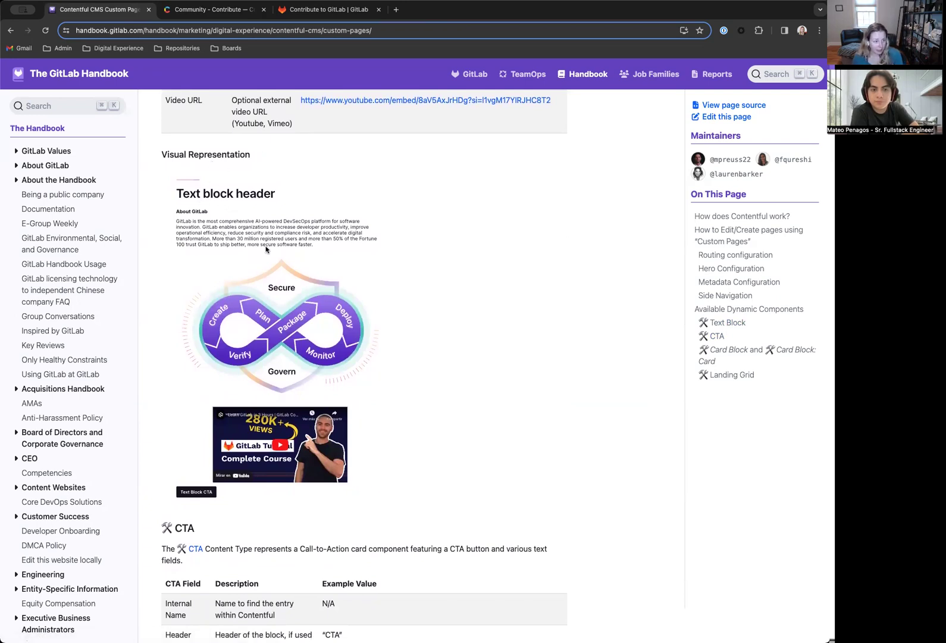
pyautogui.scroll(-8, 305, 358)
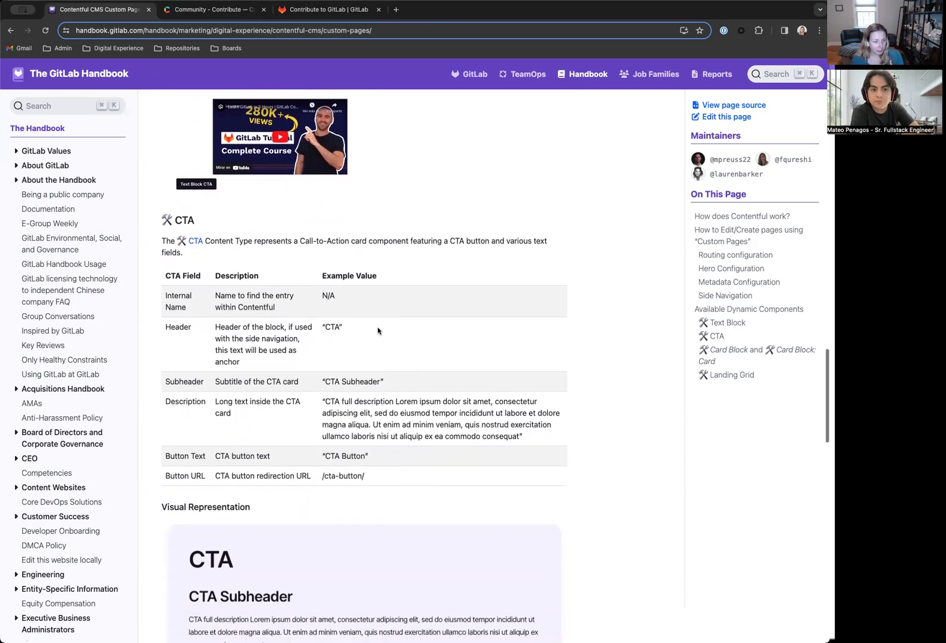
pyautogui.scroll(-7, 369, 327)
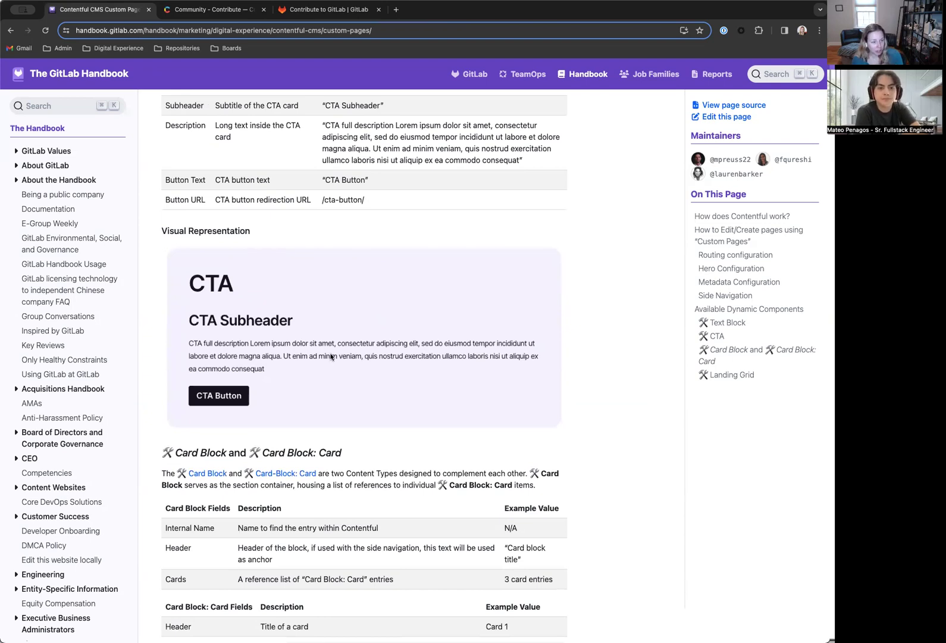
pyautogui.scroll(-5, 332, 357)
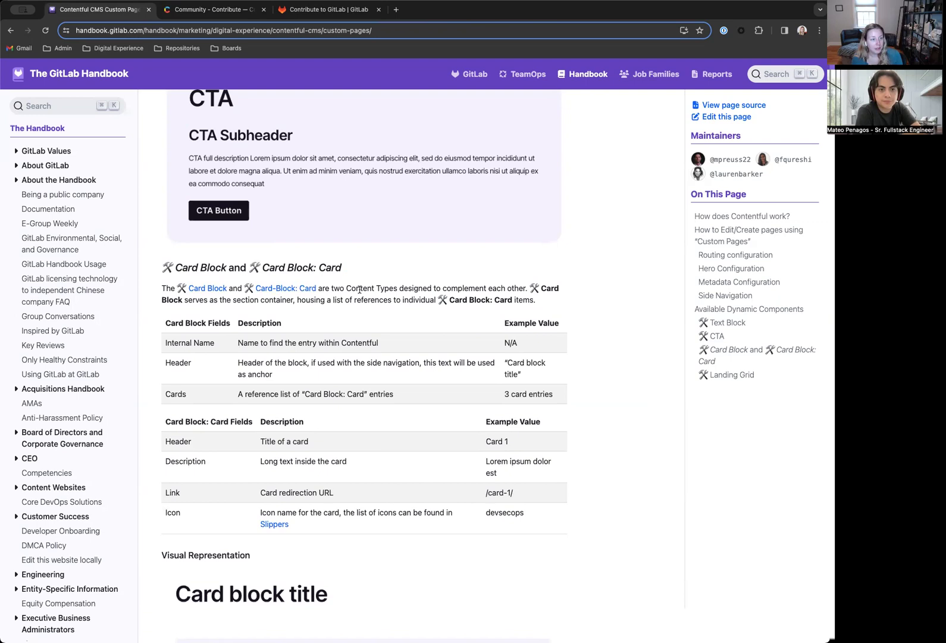
pyautogui.scroll(-10, 369, 296)
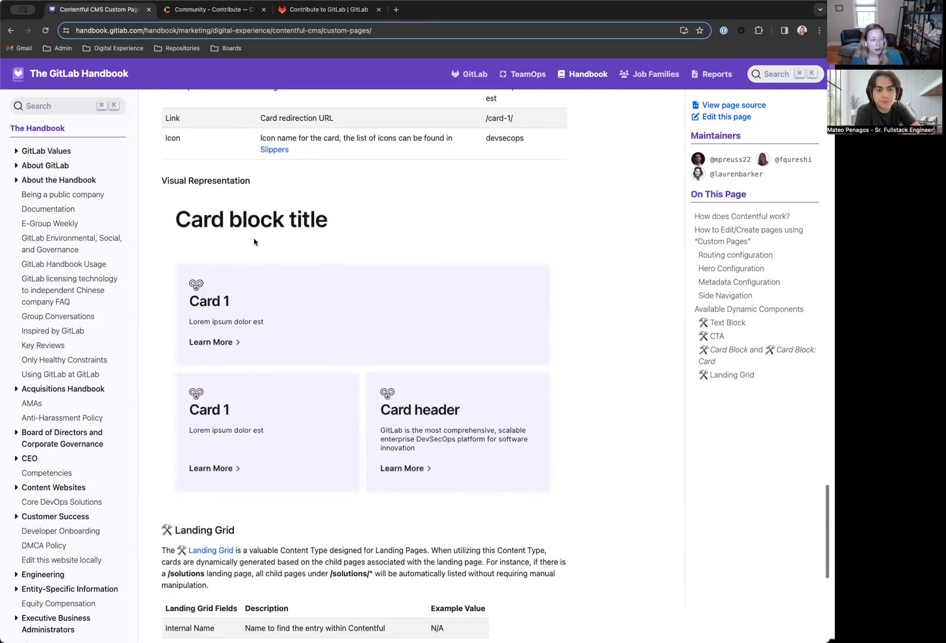
pyautogui.scroll(2, 335, 299)
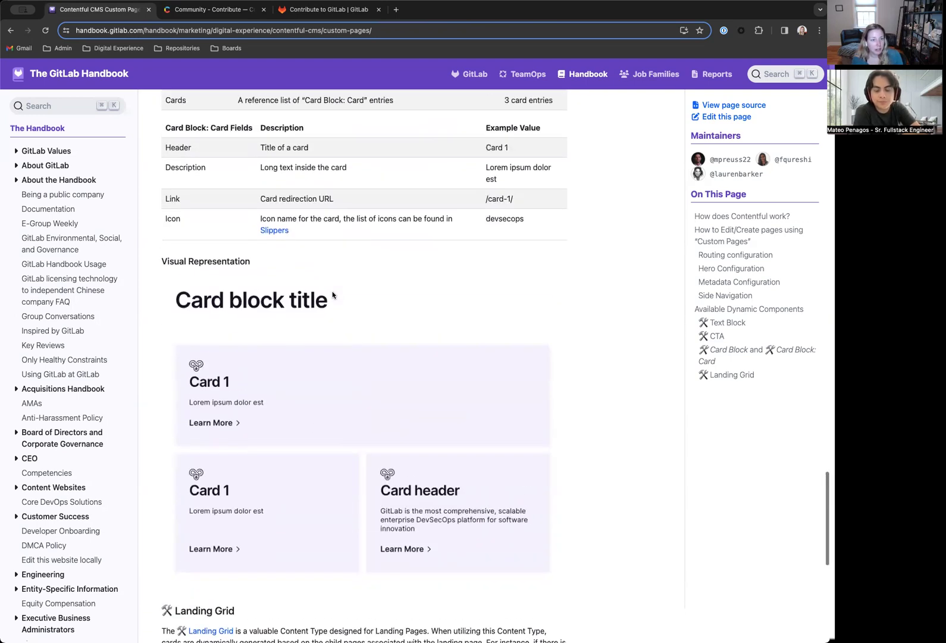
pyautogui.scroll(-10, 334, 299)
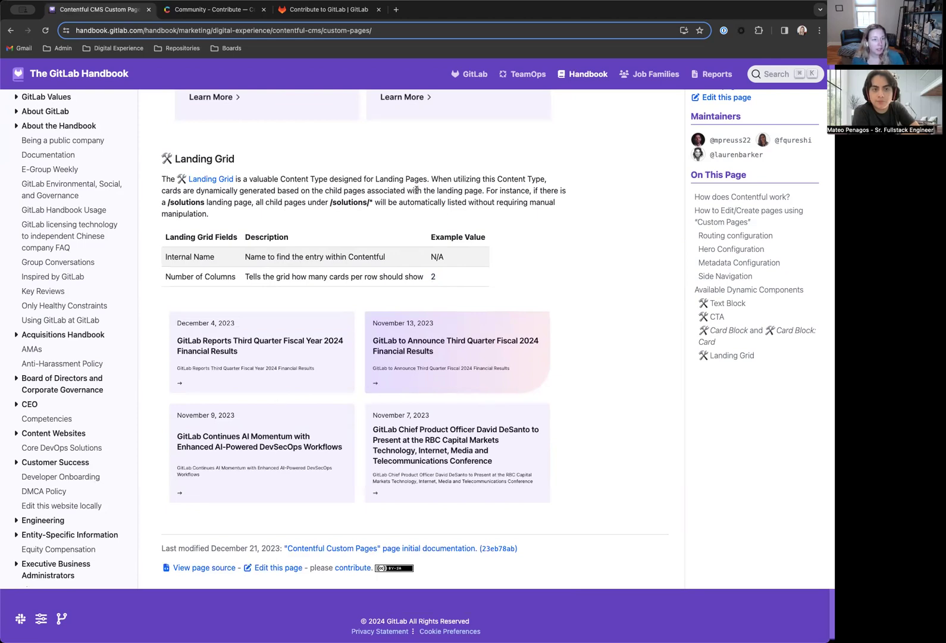
# - Look over the live page's Tutorial and Contribution Guidelines sections to match them with the available components
pyautogui.hotkey('ctrl', 'Tab')
pyautogui.hotkey('ctrl', 'Tab')
pyautogui.scroll(-2, 463, 240)
pyautogui.scroll(2, 461, 237)
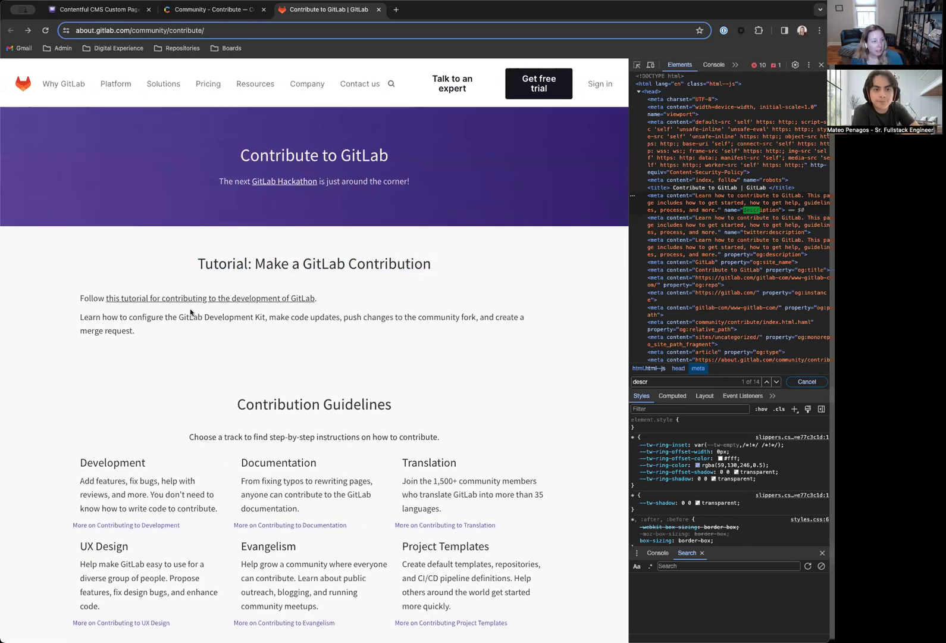
pyautogui.scroll(-2, 185, 304)
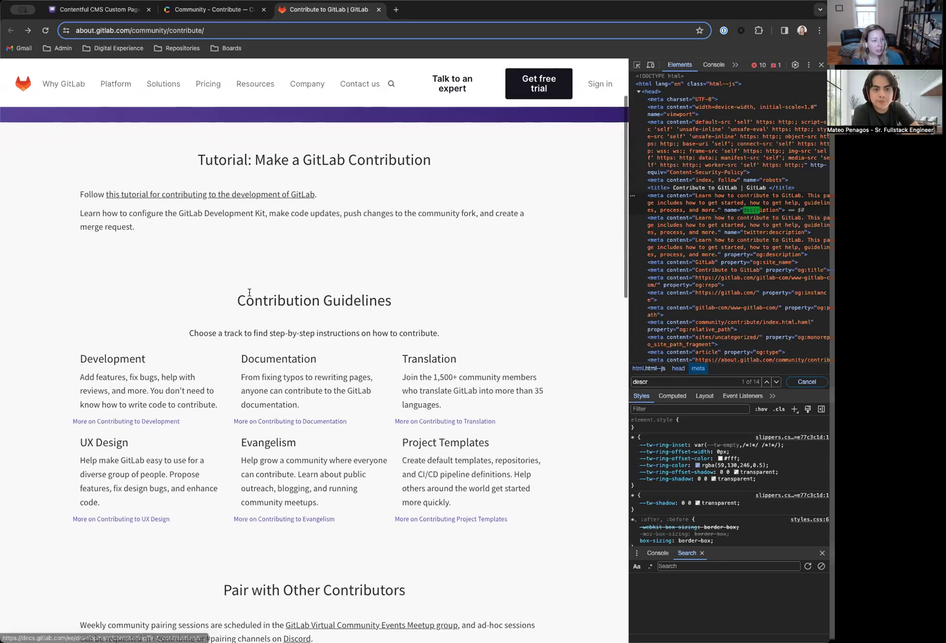
pyautogui.moveTo(247, 297); pyautogui.dragTo(474, 485)
pyautogui.click(463, 470)
# - Add a new Text Block to the Custom Page entry's Components (Page Content) field
pyautogui.click(264, 5)
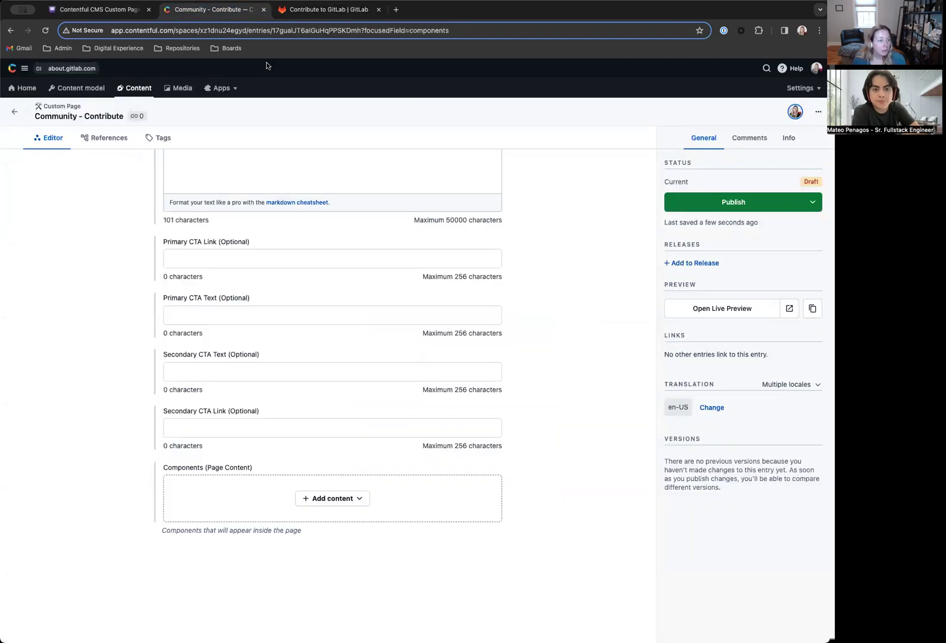
pyautogui.click(338, 502)
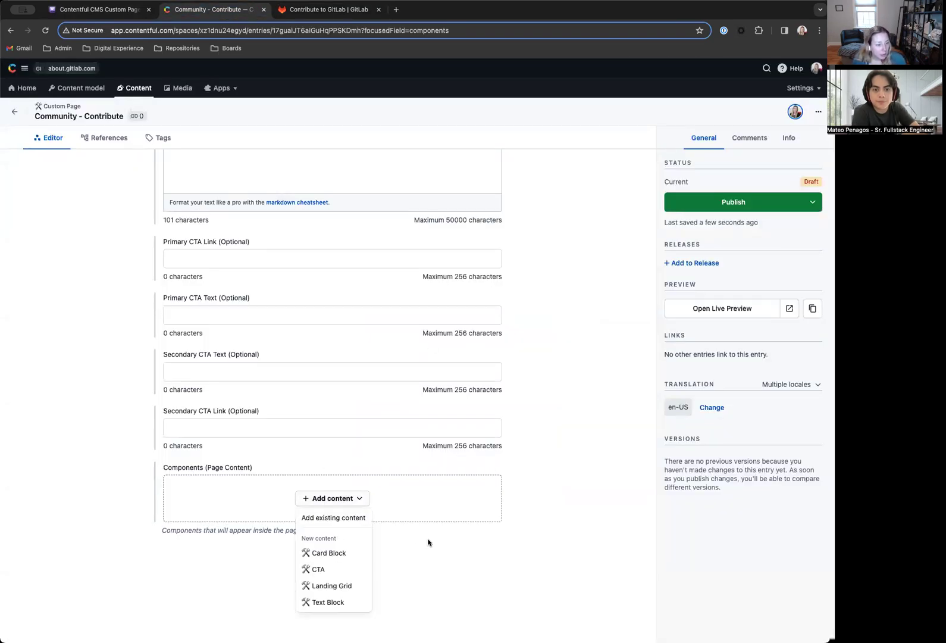
pyautogui.click(330, 602)
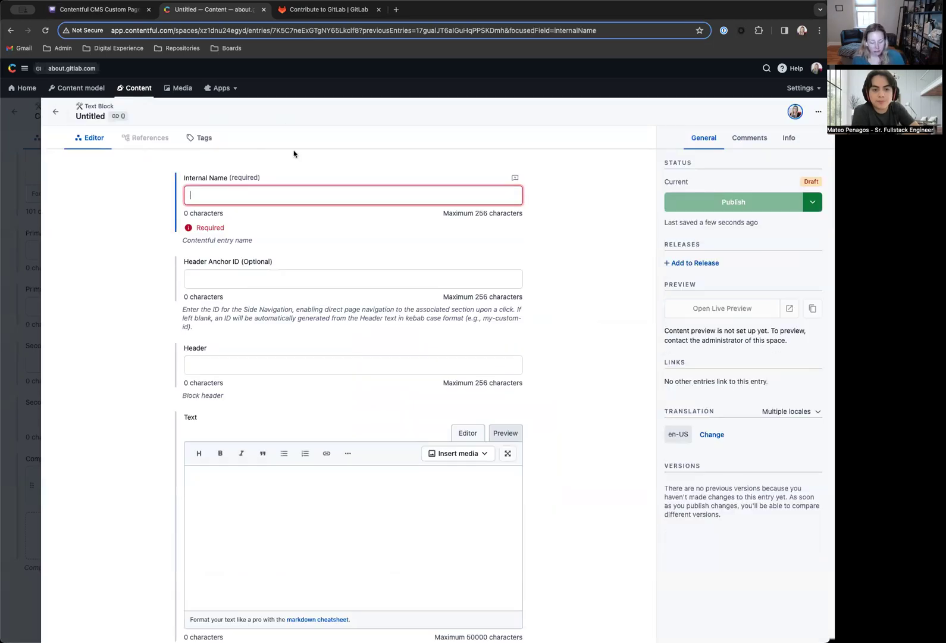
# - Set the text block's Internal Name to "Community - Tutorial: Make a GitLab Contribution", copying the section title from the live page
pyautogui.write('C')
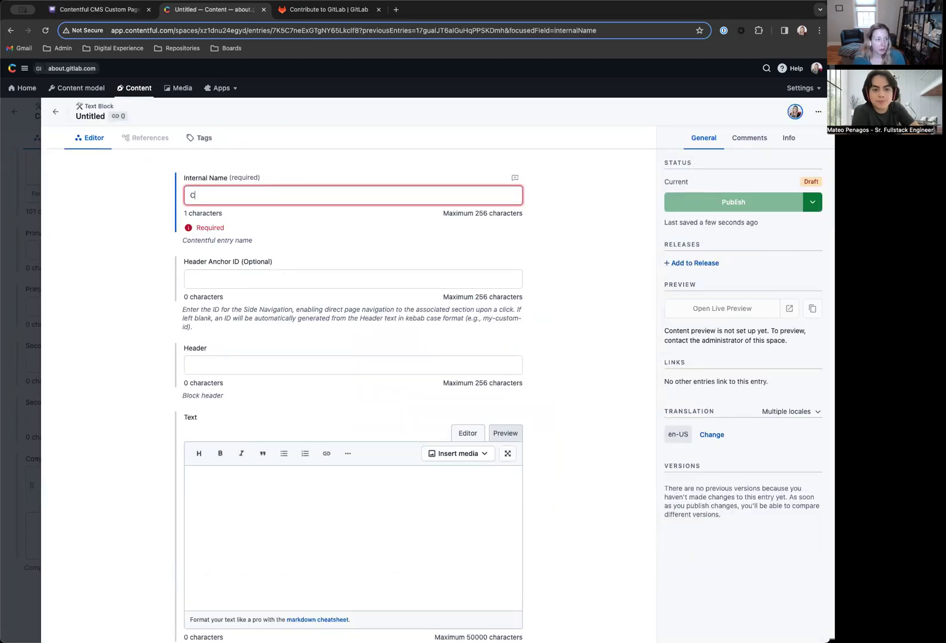
pyautogui.write('ommity')
pyautogui.press('BackSpace')
pyautogui.press('BackSpace')
pyautogui.press('BackSpace')
pyautogui.write('unity -')
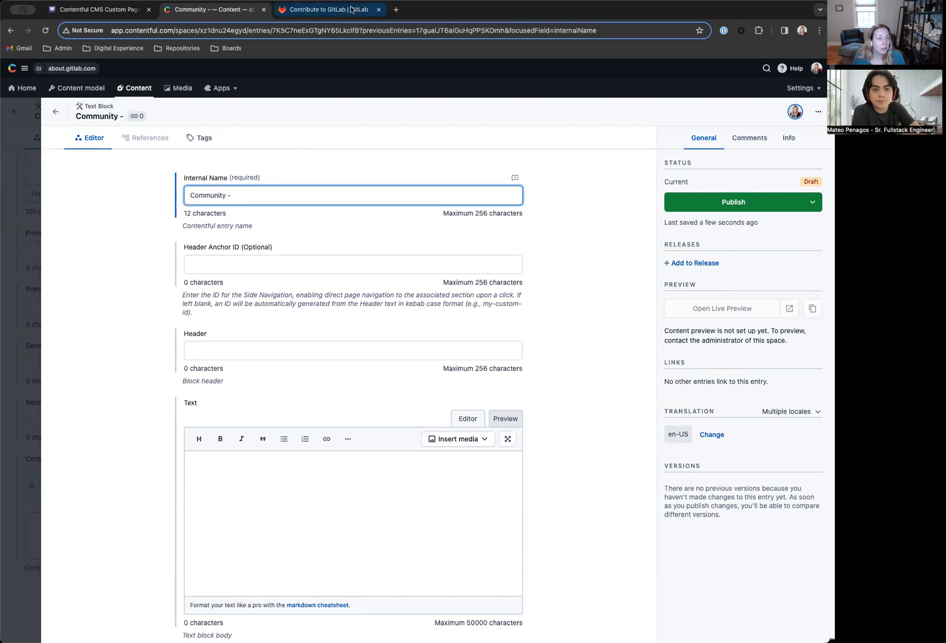
pyautogui.click(351, 9)
pyautogui.moveTo(198, 160); pyautogui.dragTo(485, 163)
pyautogui.hotkey('ctrl', 'c')
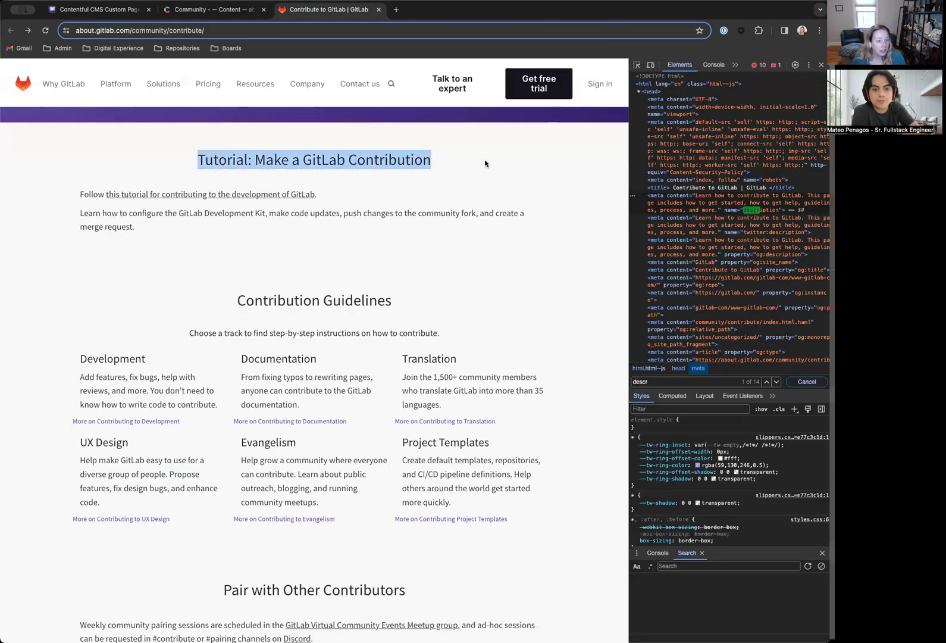
pyautogui.click(266, 8)
pyautogui.hotkey('ctrl', 'v')
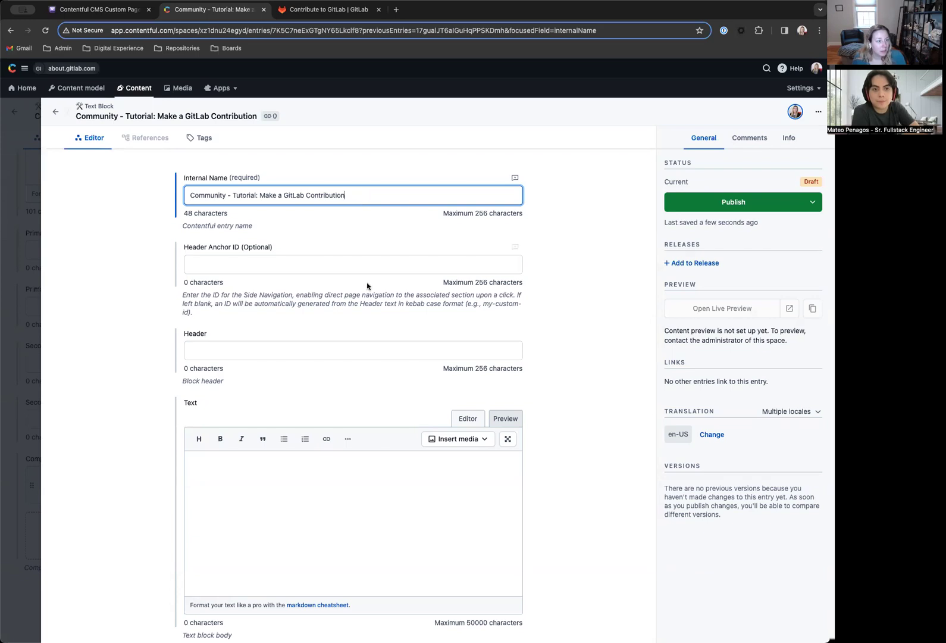
# - Fill the text block's Header with the copied title "Tutorial: Make a GitLab Contribution"
pyautogui.scroll(-2, 367, 286)
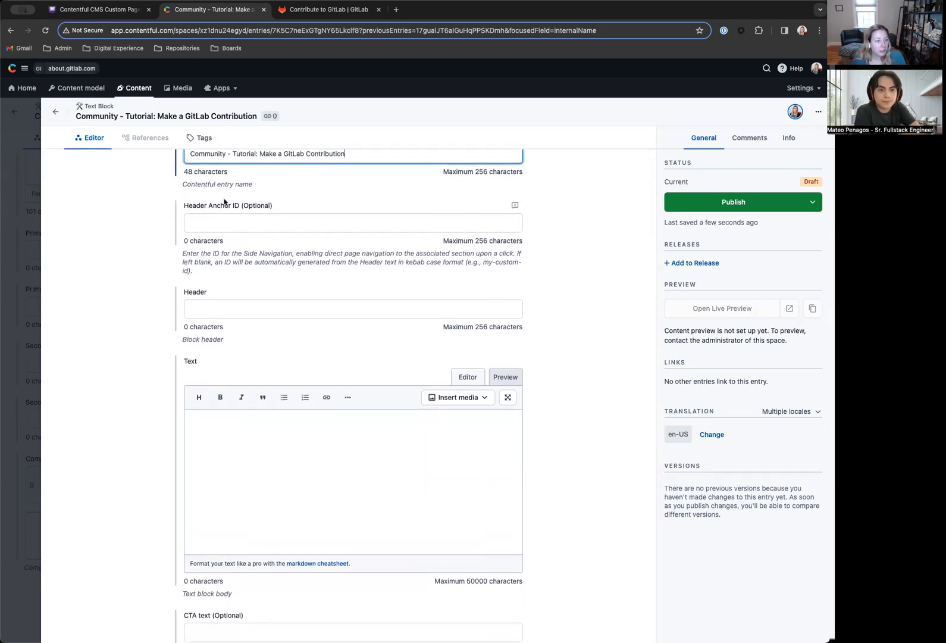
pyautogui.click(299, 310)
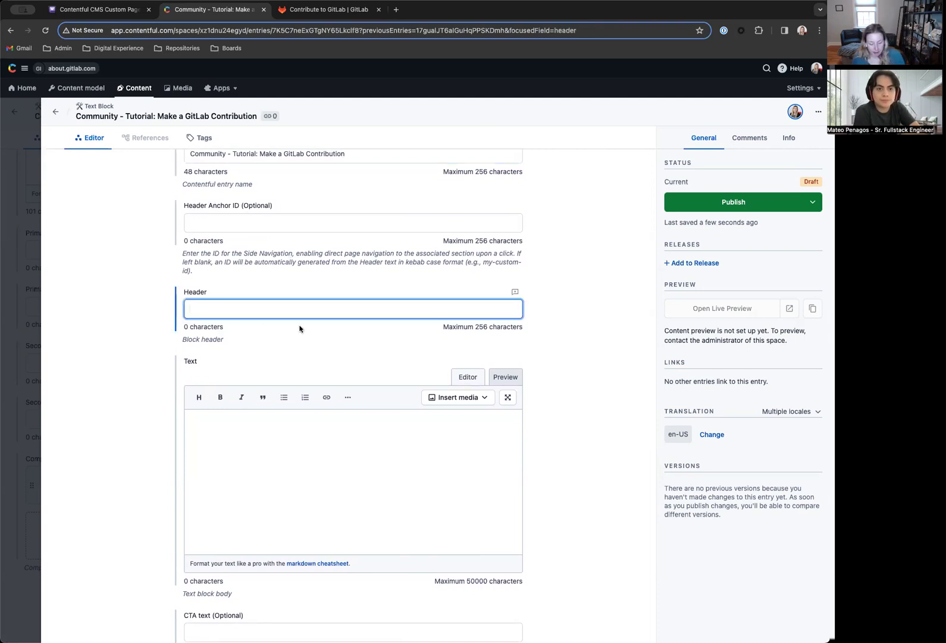
pyautogui.press('super+v')
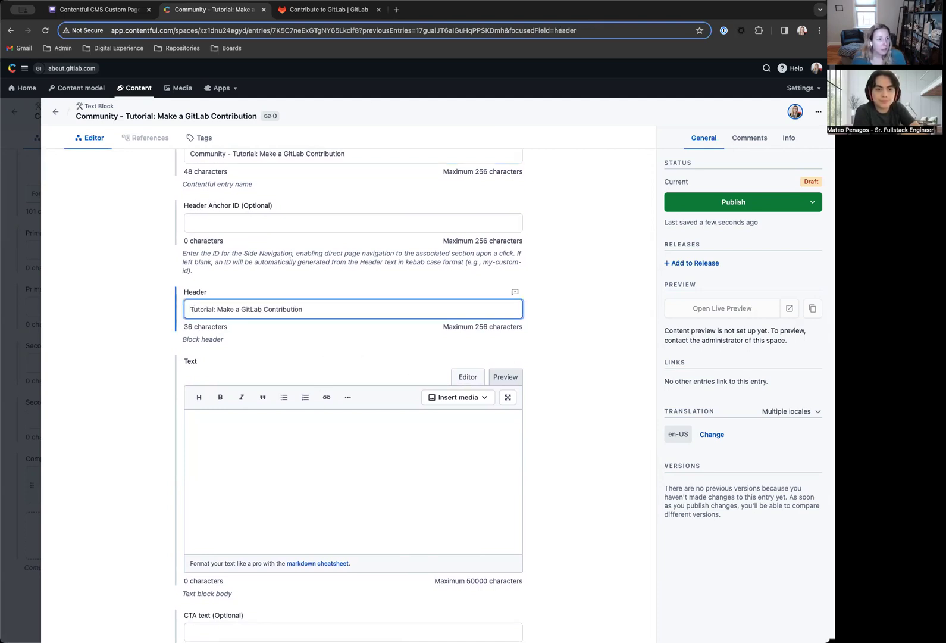
# - Copy the two paragraphs under the live page's Tutorial heading into the text block's Text field
pyautogui.click(306, 7)
pyautogui.scroll(-2, 330, 381)
pyautogui.click(119, 189)
pyautogui.moveTo(81, 143); pyautogui.dragTo(172, 208)
pyautogui.press('super+c')
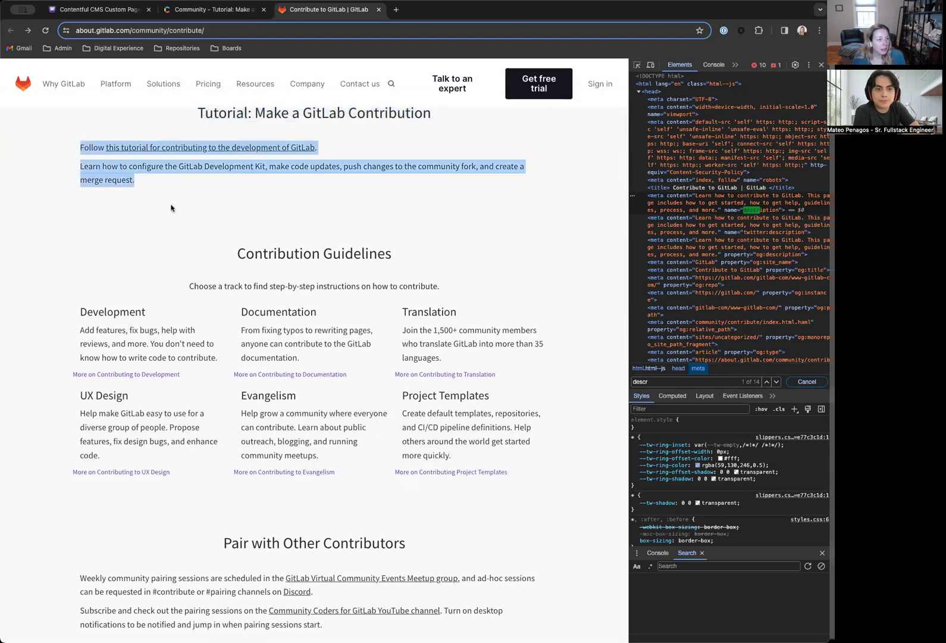
pyautogui.click(211, 17)
pyautogui.click(247, 418)
pyautogui.press('super+v')
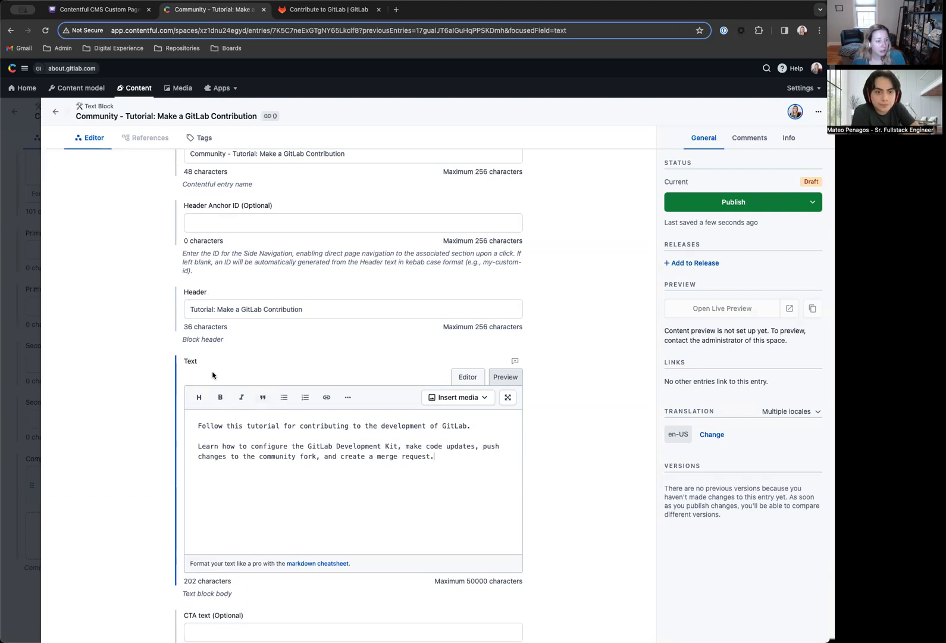
# - Turn "this tutorial for contributing to the development of GitLab" in the Text field into a Markdown link using the live page's link address
pyautogui.hotkey('ctrl', 'Tab')
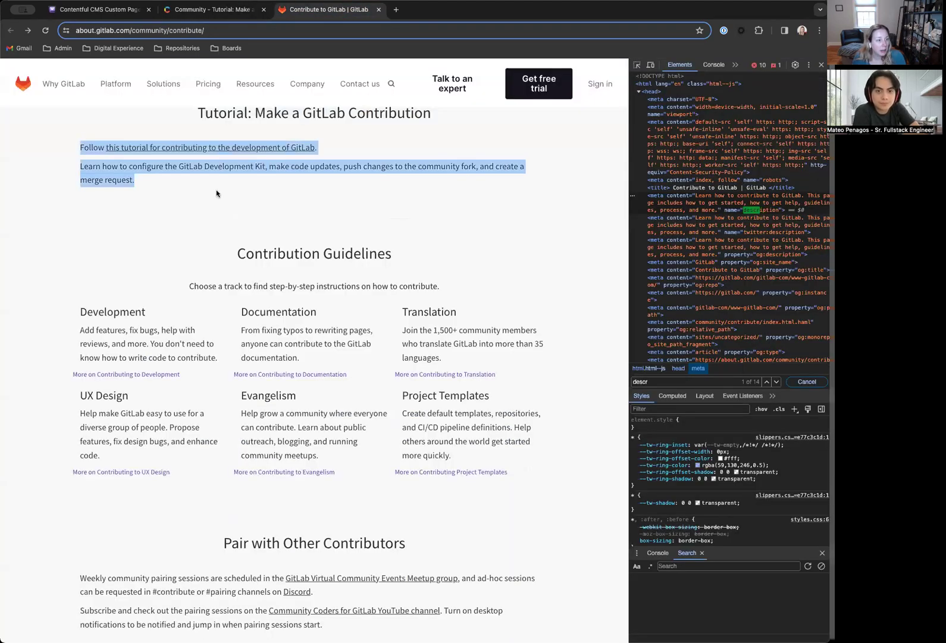
pyautogui.click(216, 193)
pyautogui.rightClick(205, 150)
pyautogui.click(241, 203)
pyautogui.hotkey('ctrl', 'shift', 'Tab')
pyautogui.click(227, 425)
pyautogui.write('[')
pyautogui.click(471, 426)
pyautogui.write(']')
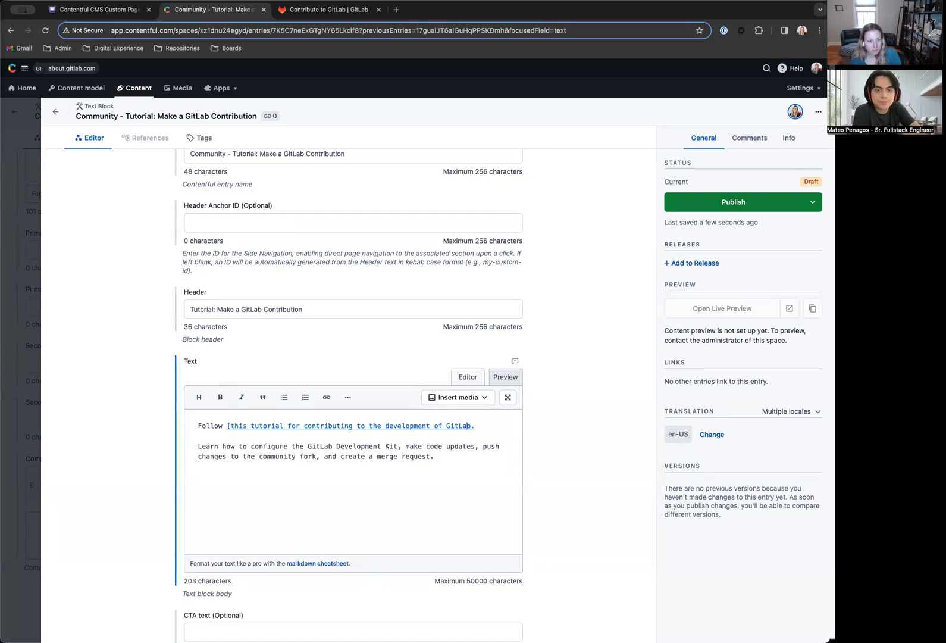
pyautogui.write('(')
pyautogui.press('super+v')
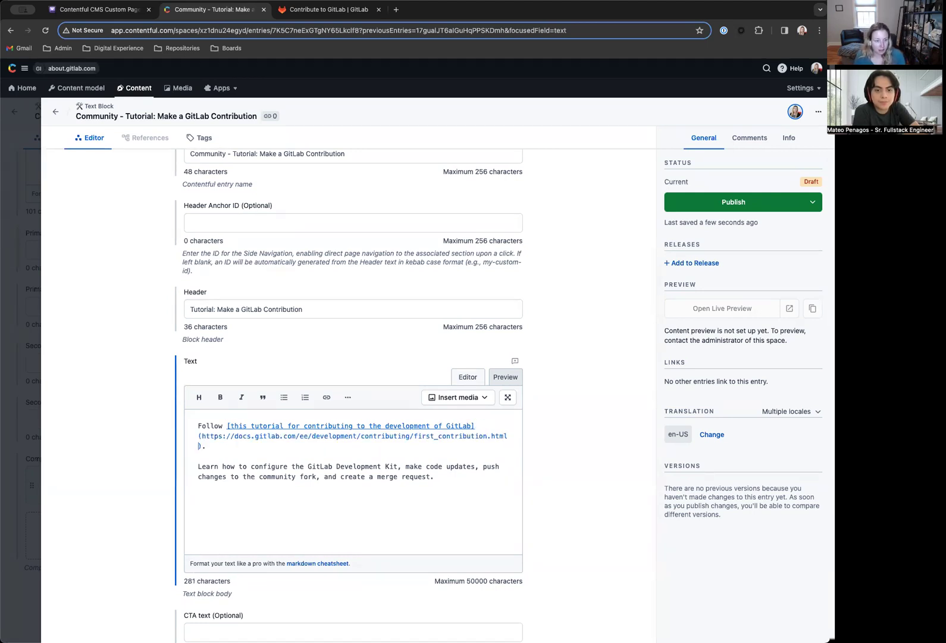
# - Check the text block's remaining optional fields against the live Tutorial section, and return to the Community - Contribute entry
pyautogui.scroll(-3, 470, 448)
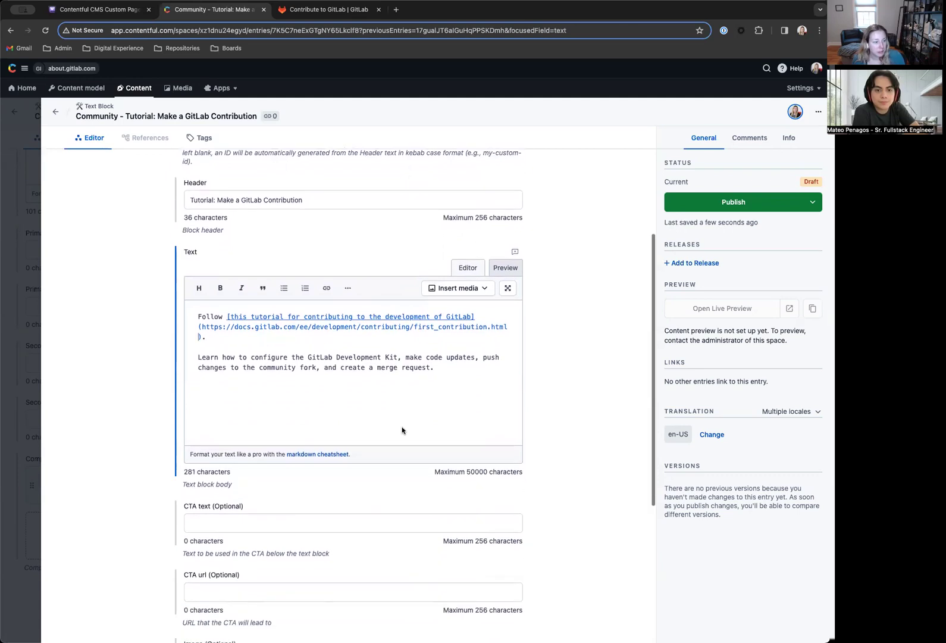
pyautogui.click(313, 9)
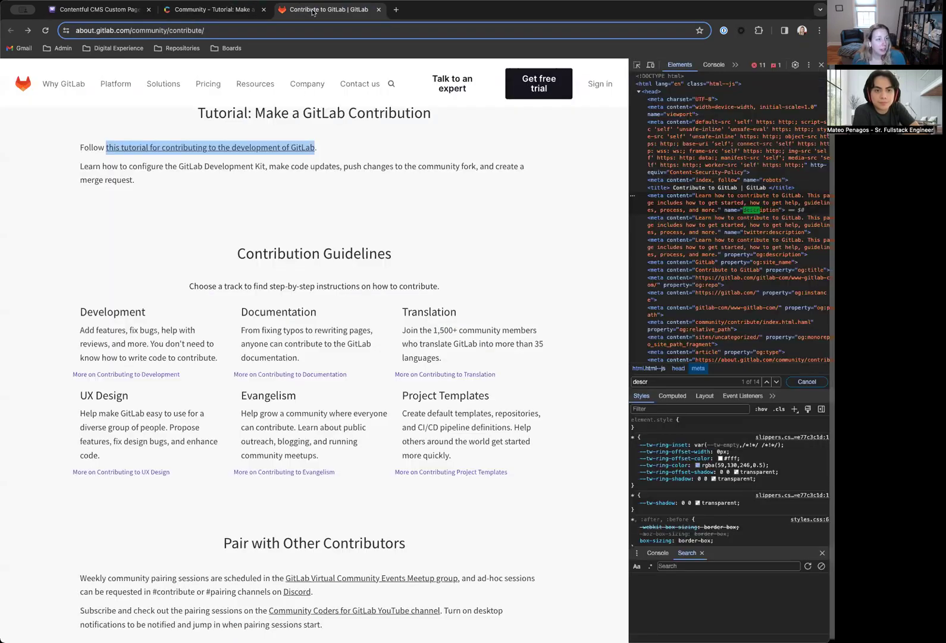
pyautogui.click(214, 9)
pyautogui.scroll(-2, 255, 450)
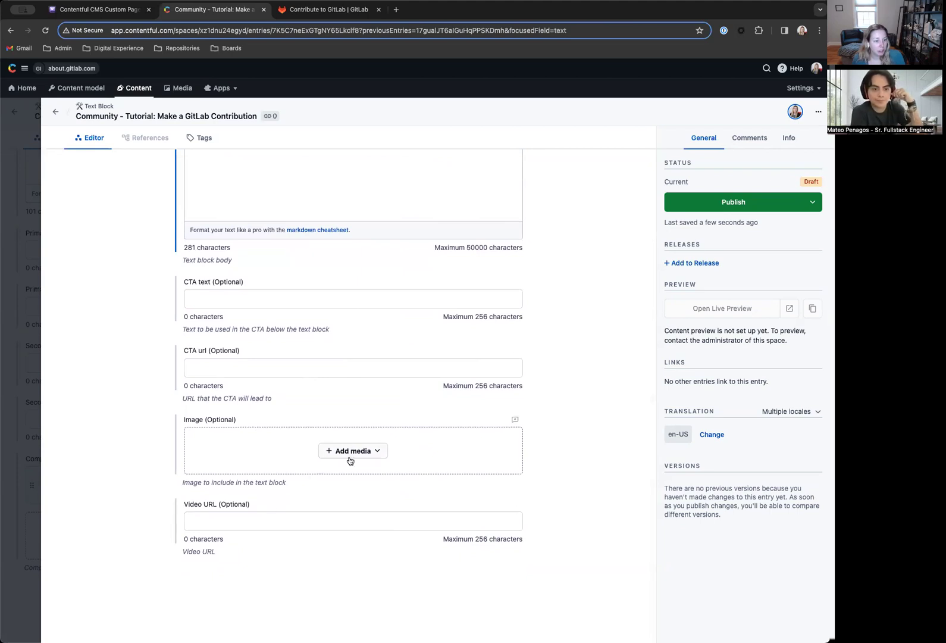
pyautogui.scroll(6, 468, 452)
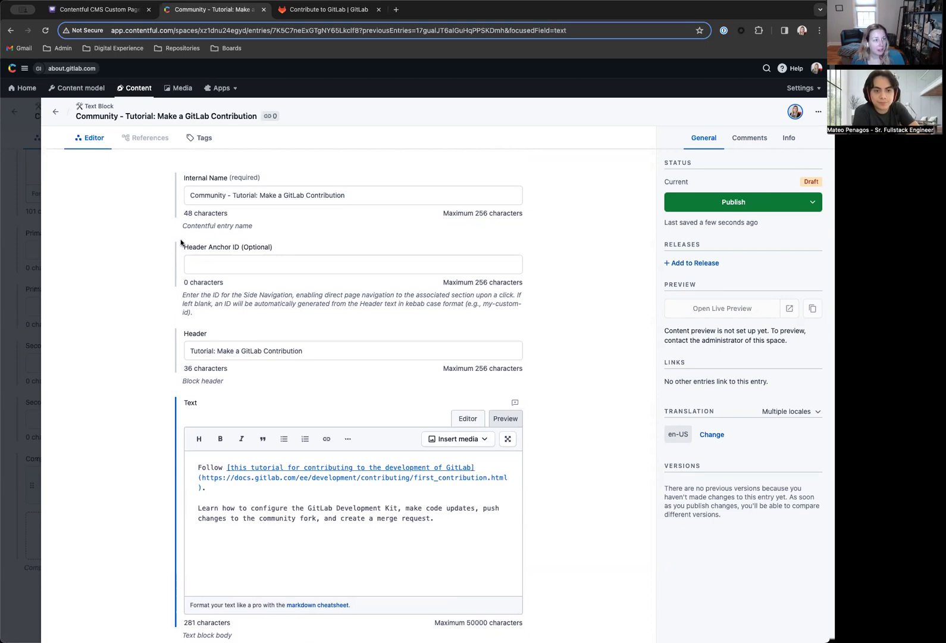
pyautogui.click(56, 112)
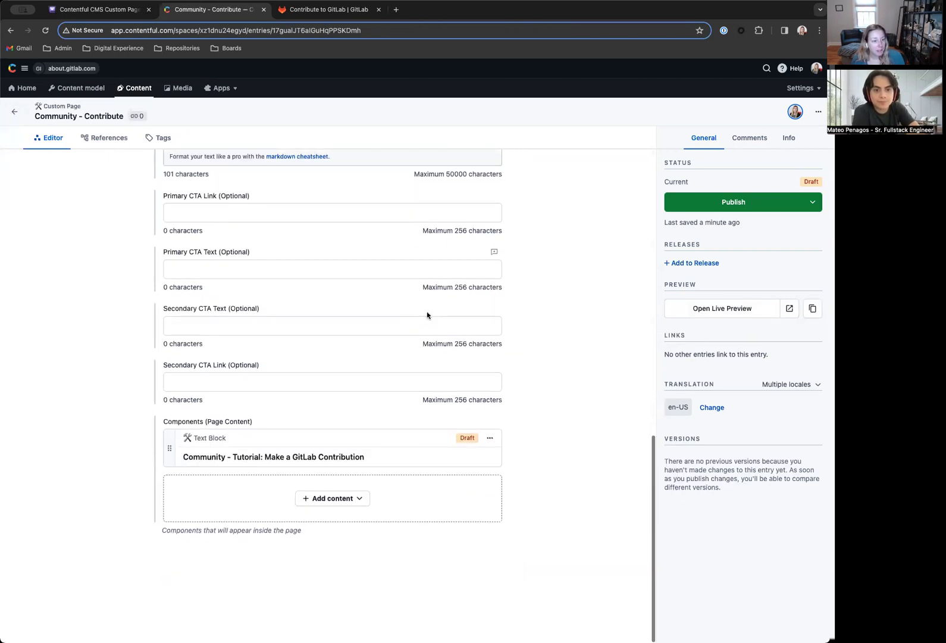
# - Add the existing Card Block "Community - Contribution Guidelines" to the Custom Page entry's Components (Page Content) field
pyautogui.click(357, 504)
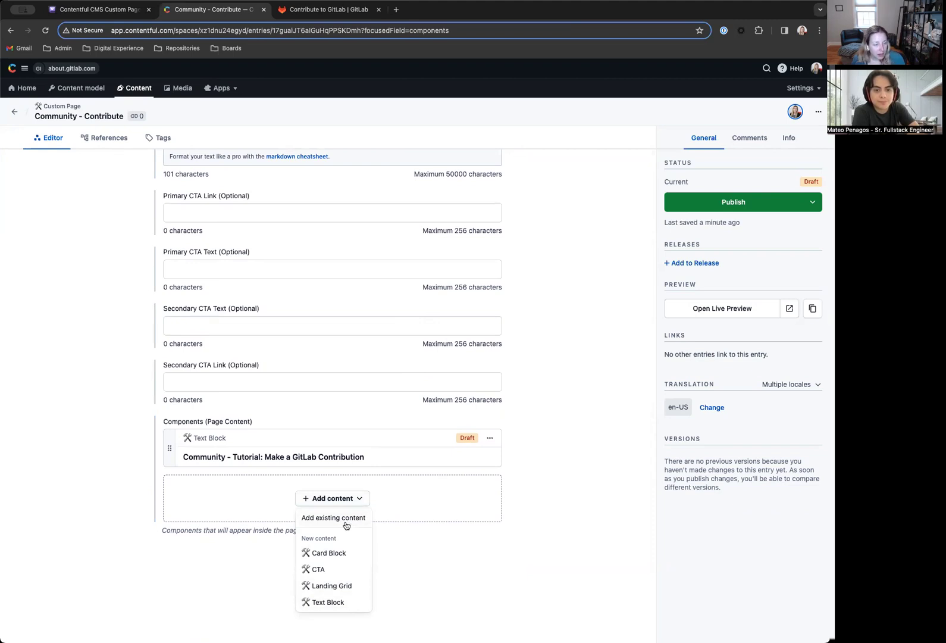
pyautogui.click(317, 519)
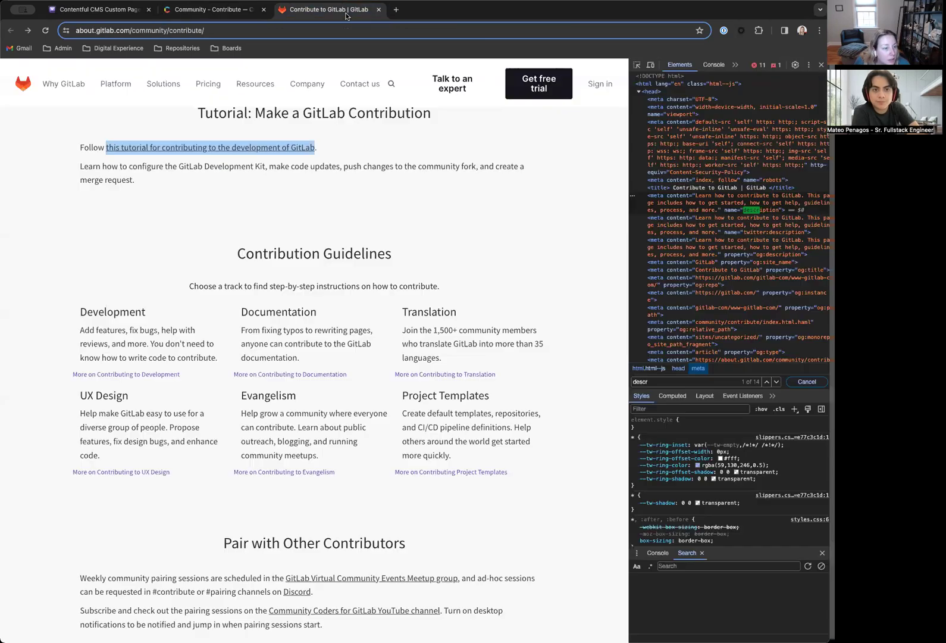
pyautogui.click(348, 10)
pyautogui.click(208, 10)
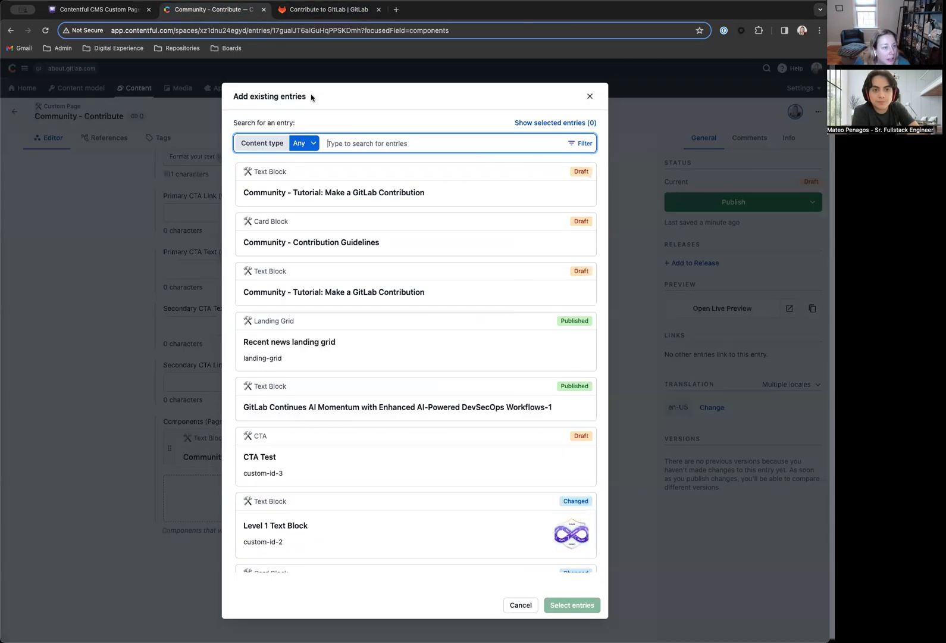
pyautogui.click(390, 238)
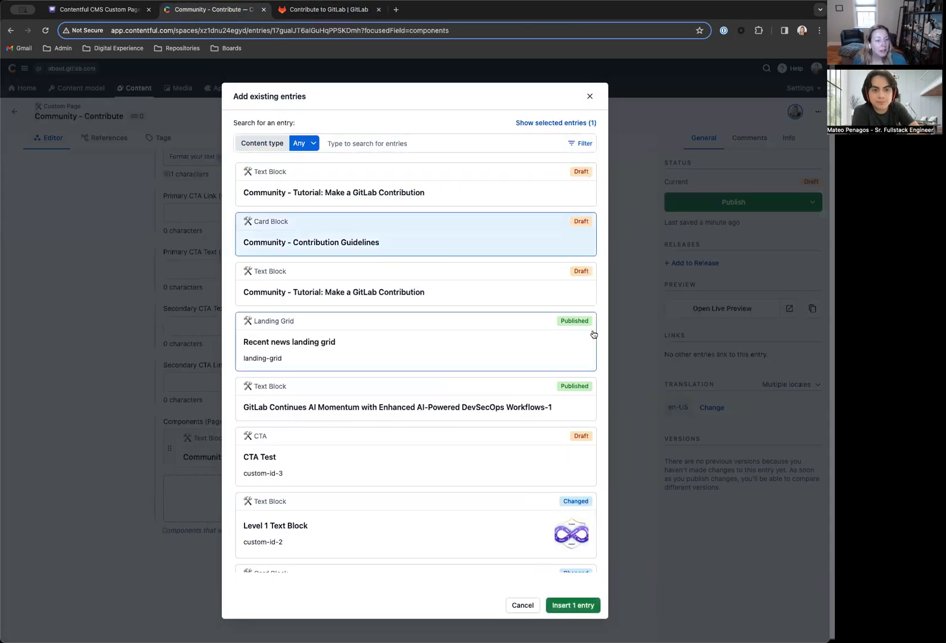
pyautogui.click(574, 605)
pyautogui.scroll(-1, 529, 442)
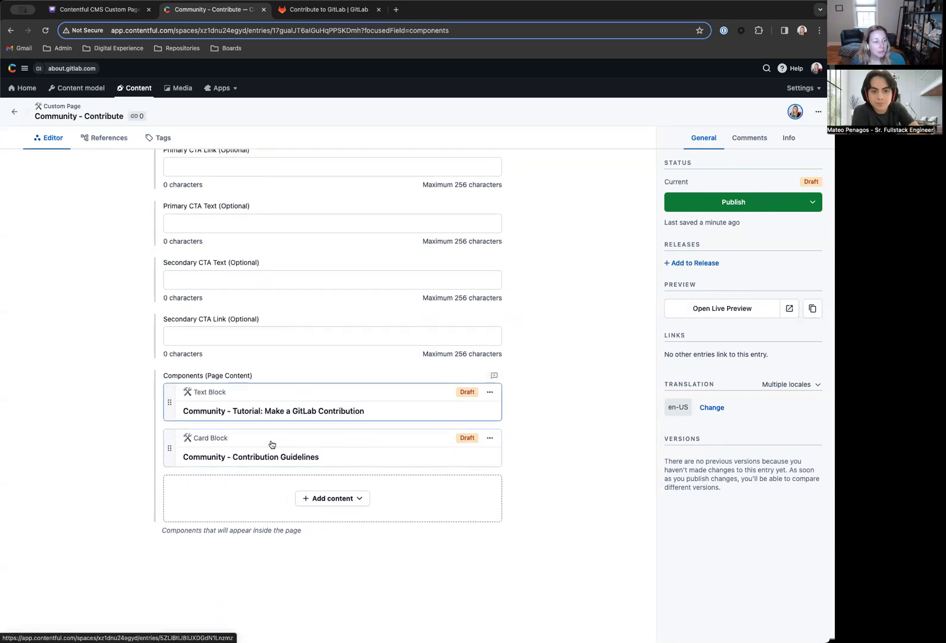
# - Open the Community - Contribution Guidelines card block and compare its header and cards with the live page's Contribution Guidelines section
pyautogui.click(341, 498)
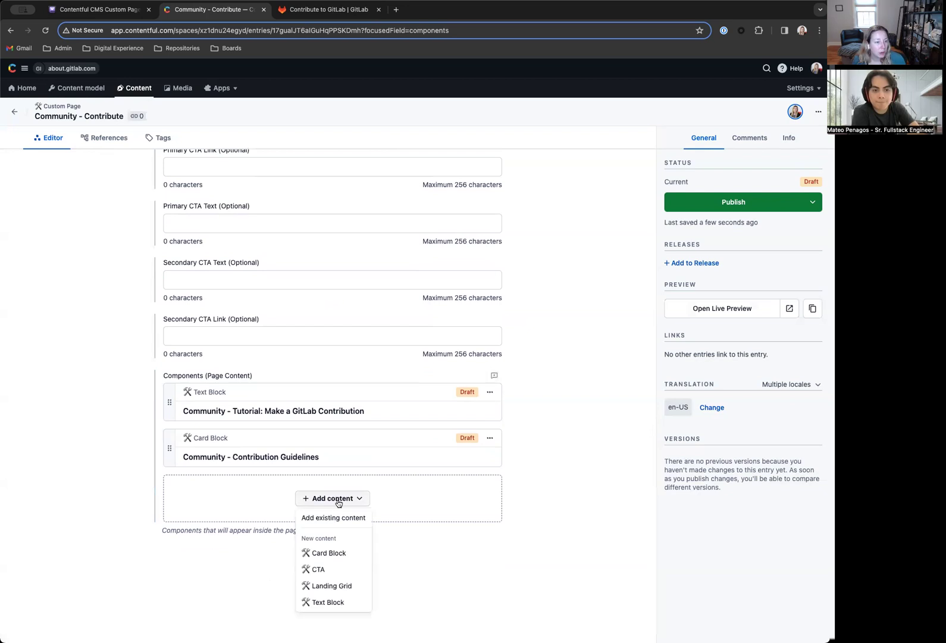
pyautogui.click(363, 455)
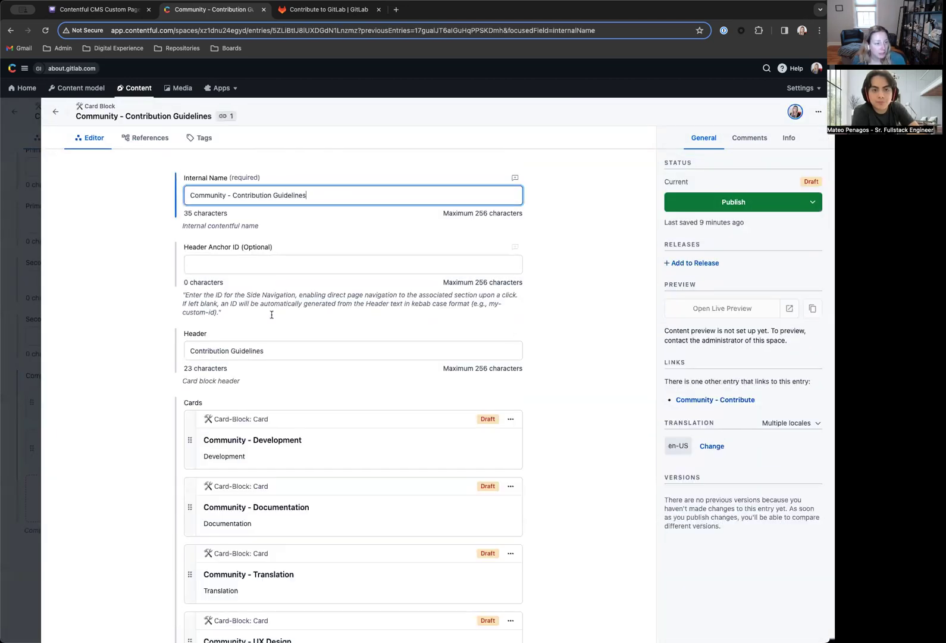
pyautogui.scroll(-1, 240, 192)
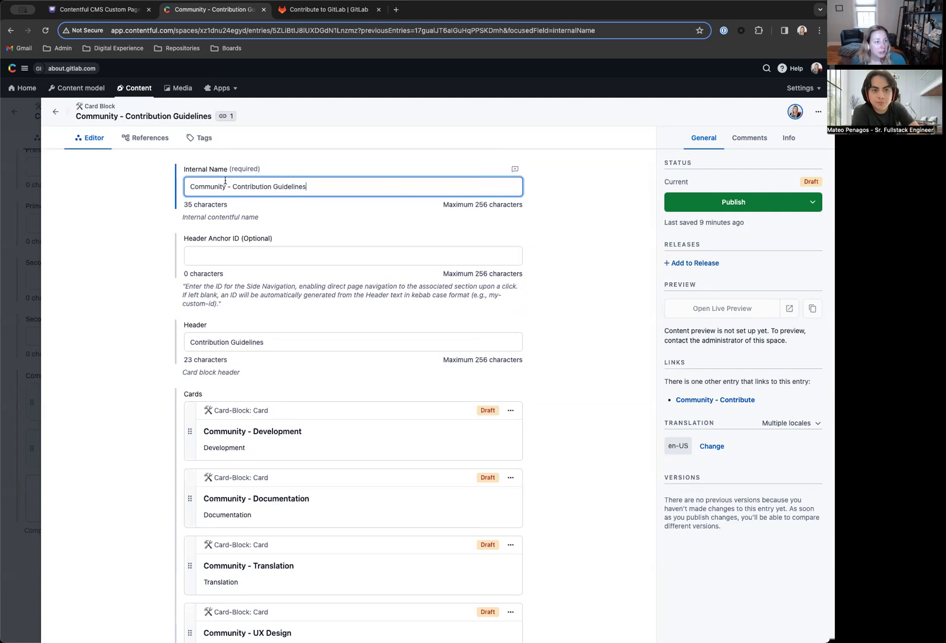
pyautogui.scroll(-5, 270, 246)
pyautogui.click(264, 286)
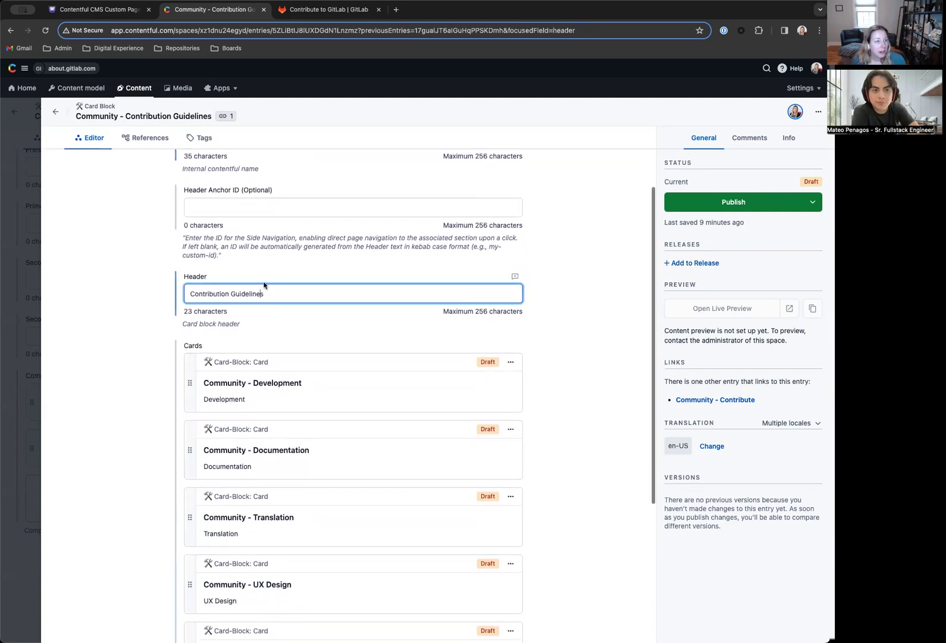
pyautogui.click(293, 13)
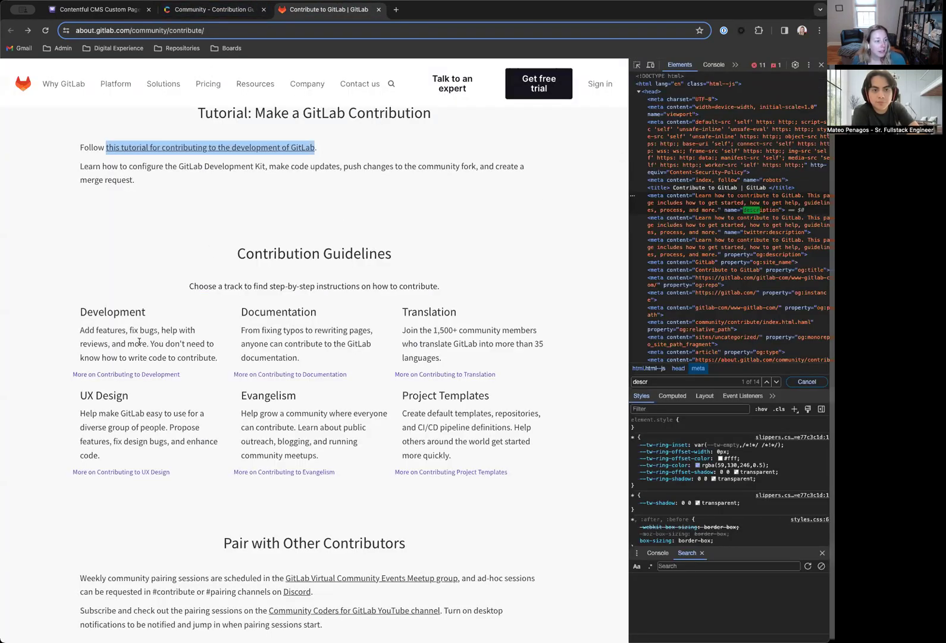
pyautogui.click(211, 9)
pyautogui.scroll(-4, 372, 284)
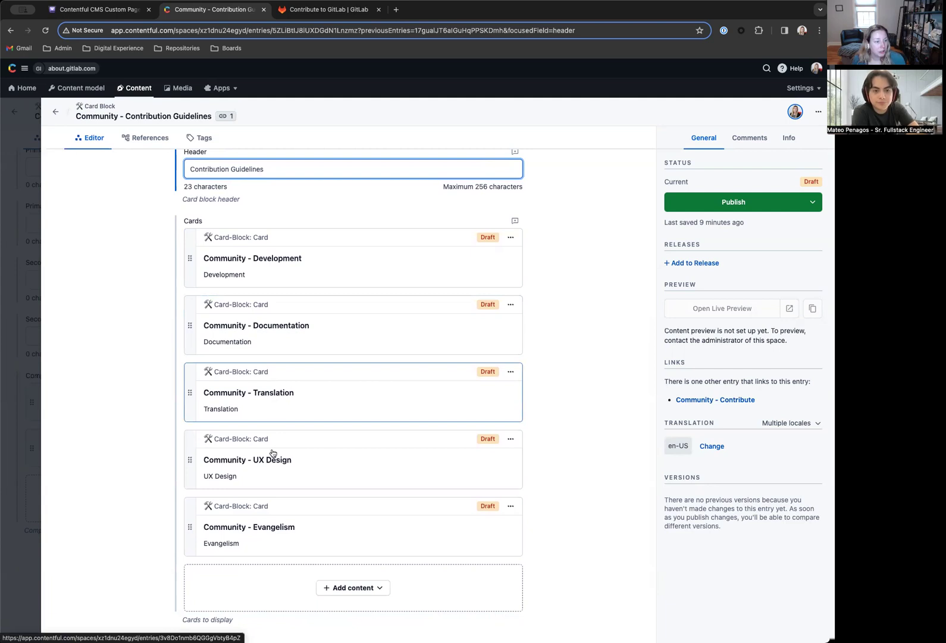
pyautogui.click(324, 10)
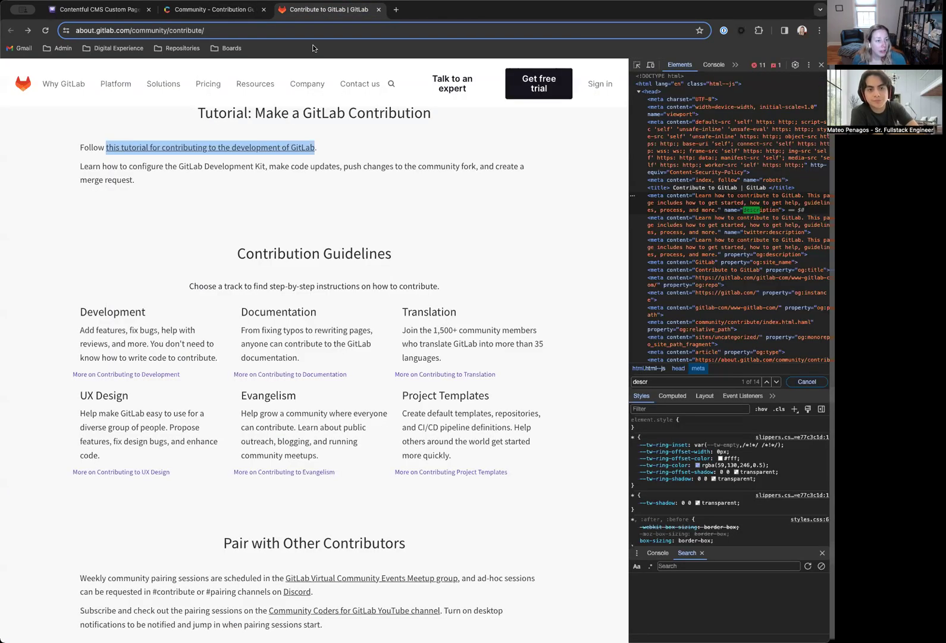
pyautogui.click(138, 346)
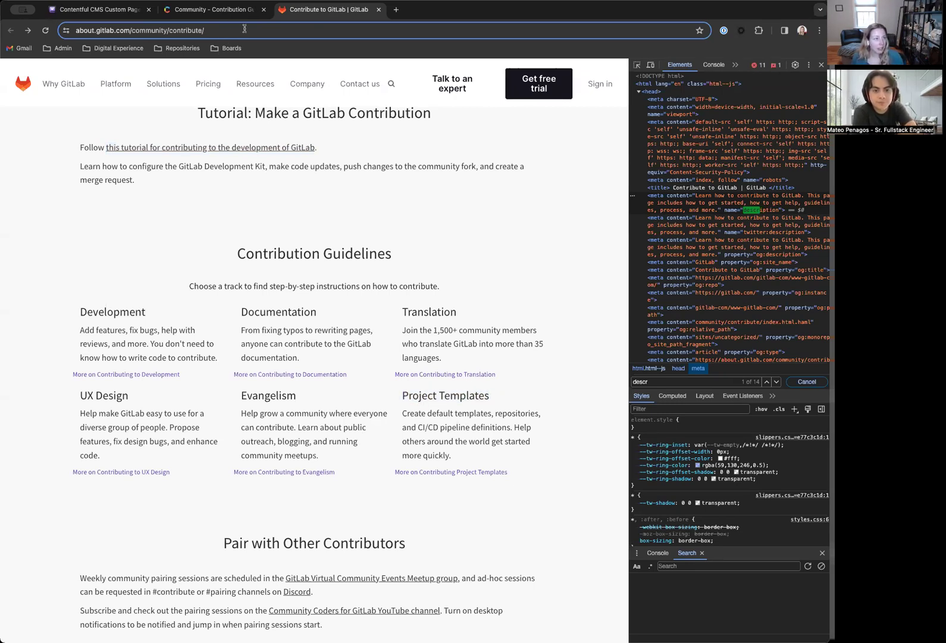
pyautogui.click(211, 9)
pyautogui.scroll(-1, 541, 372)
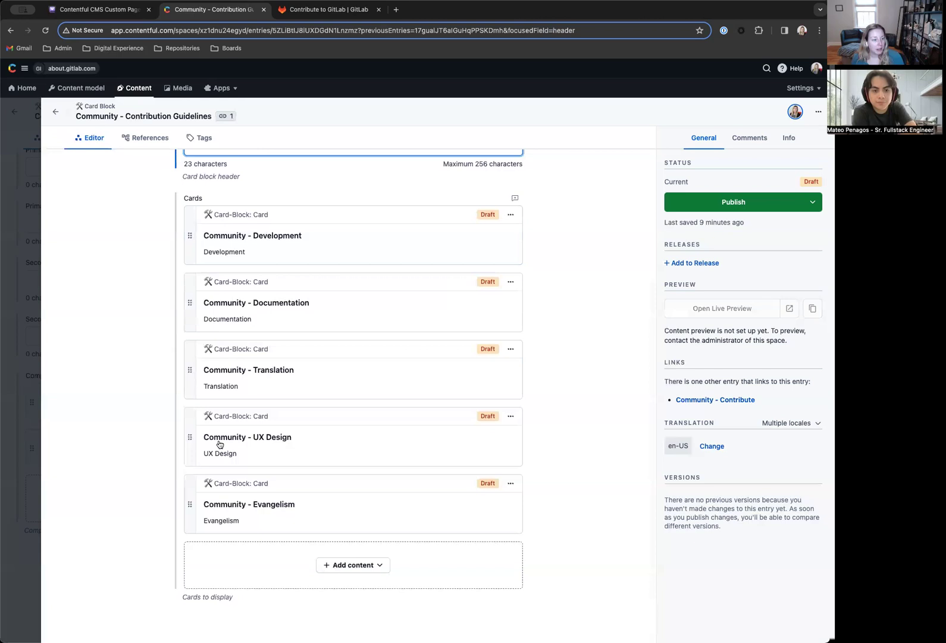
pyautogui.scroll(-2, 276, 529)
# - Add a new Card-Block: Card with the Internal Name "Community - Project Templates", copying the card title from the live page
pyautogui.click(353, 498)
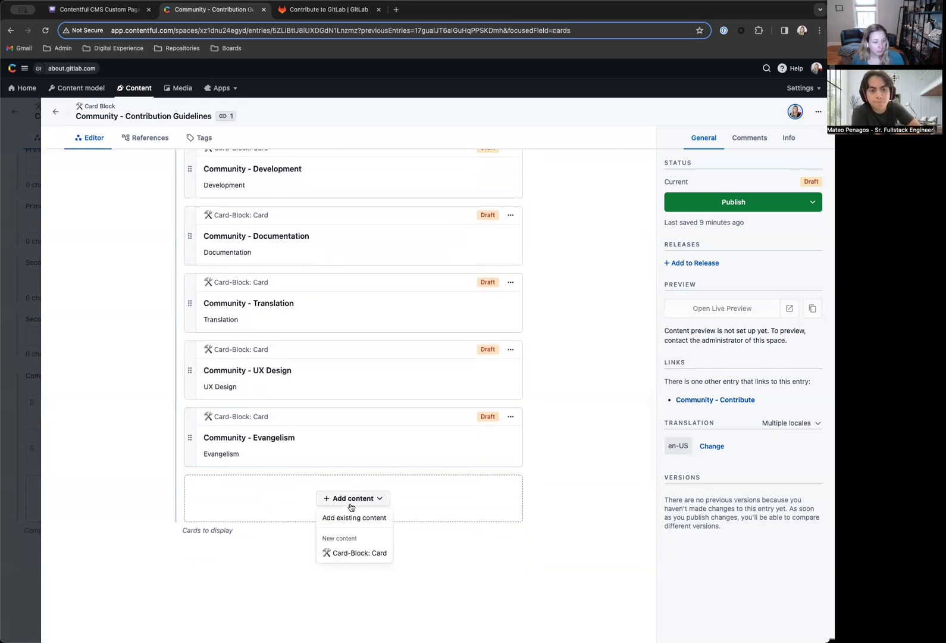
pyautogui.click(337, 550)
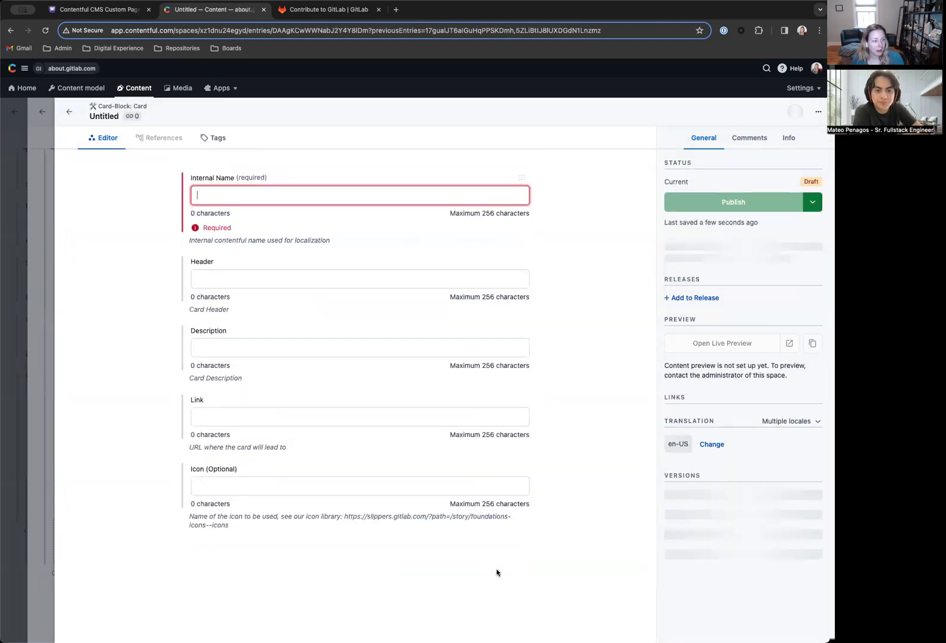
pyautogui.write('Commui')
pyautogui.press('BackSpace')
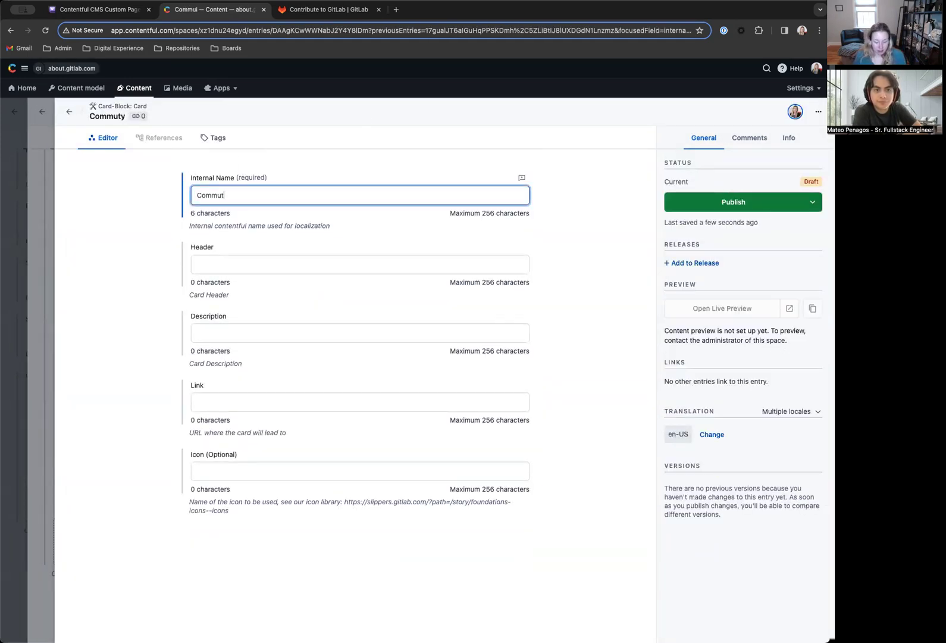
pyautogui.write('nity -')
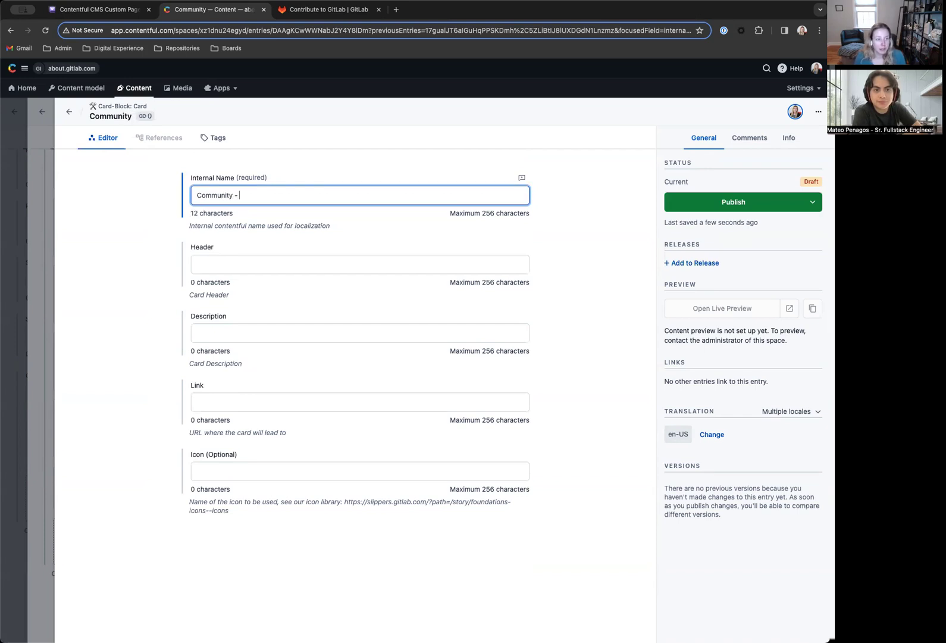
pyautogui.click(328, 9)
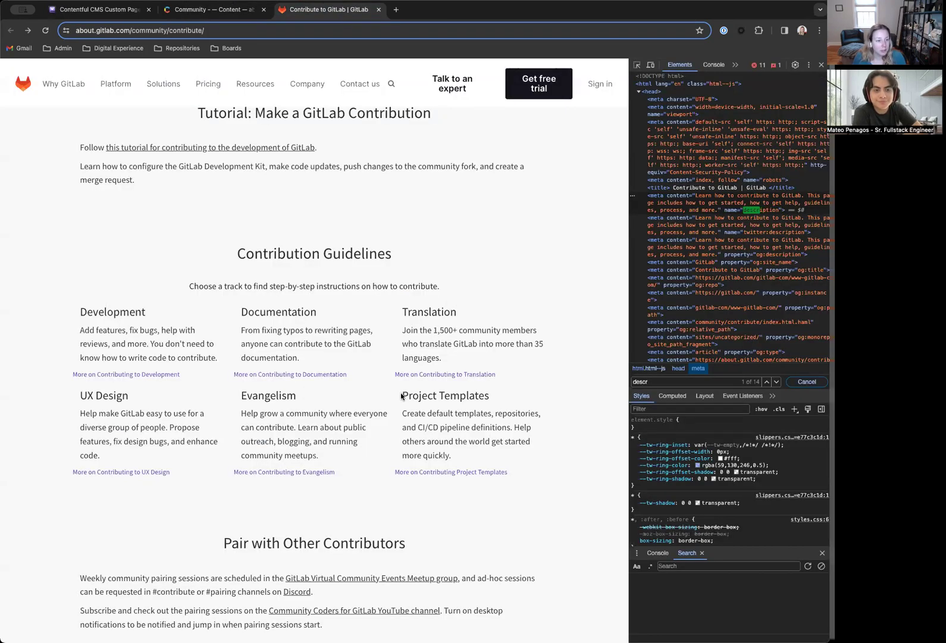
pyautogui.moveTo(403, 396); pyautogui.dragTo(494, 400)
pyautogui.press('super+c')
pyautogui.click(239, 16)
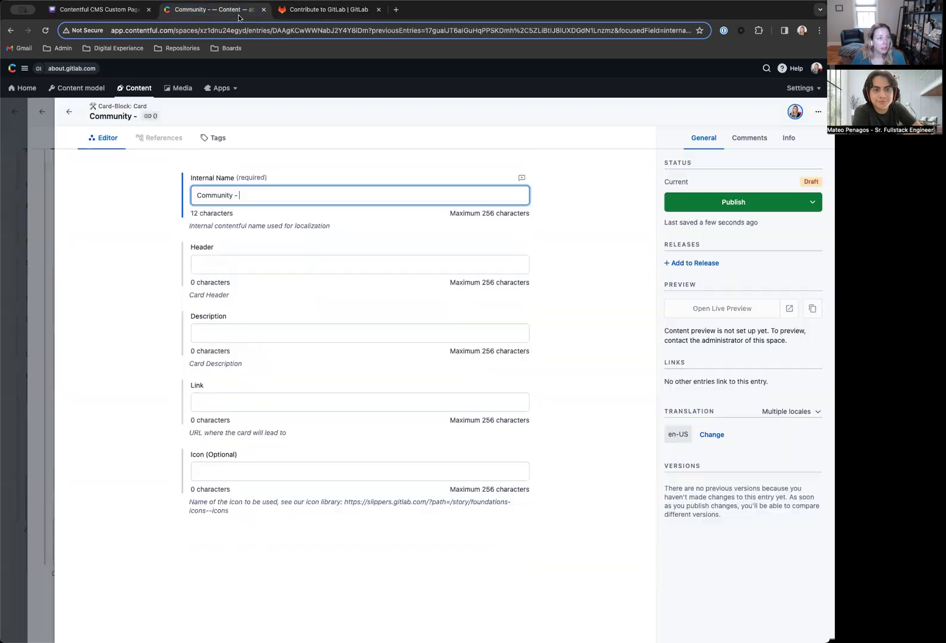
pyautogui.press('super+v')
# - Fill the card's Header with "Project Templates" and its Description with the paragraph copied from the live page's Project Templates card
pyautogui.click(344, 264)
pyautogui.press('super+v')
pyautogui.click(327, 9)
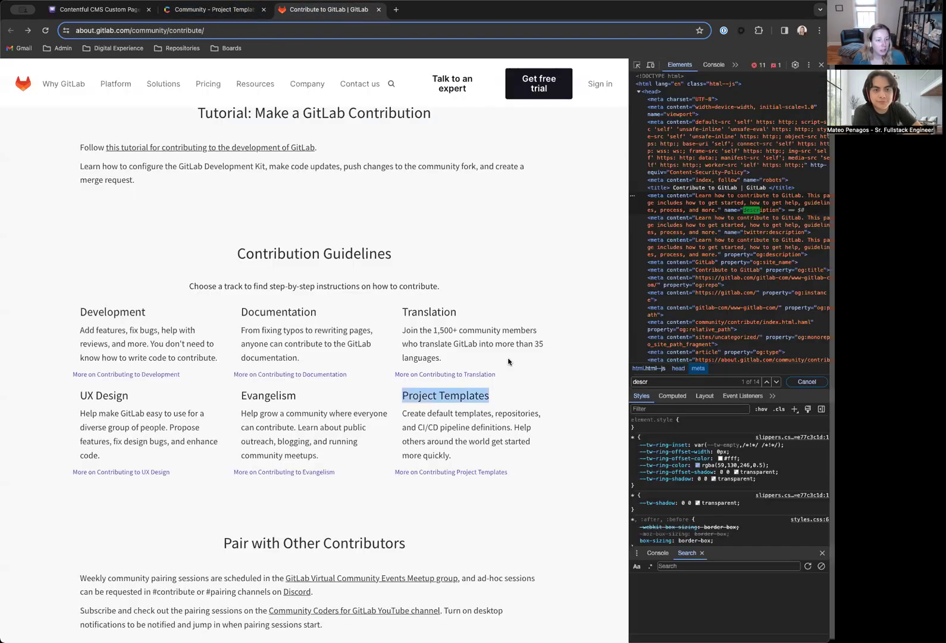
pyautogui.moveTo(402, 414); pyautogui.dragTo(469, 460)
pyautogui.hotkey('ctrl', 'c')
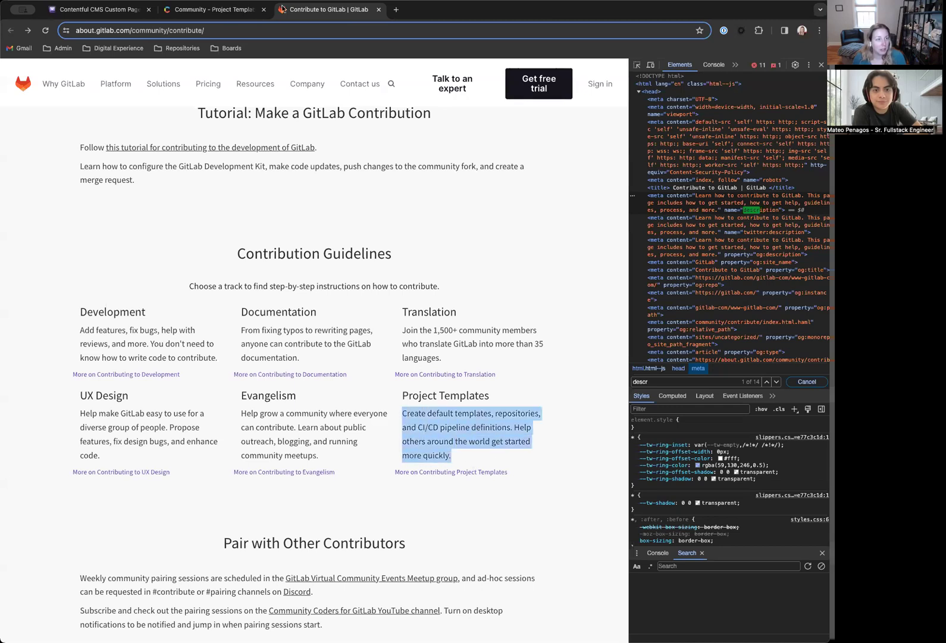
pyautogui.click(247, 10)
pyautogui.click(316, 328)
pyautogui.hotkey('ctrl', 'v')
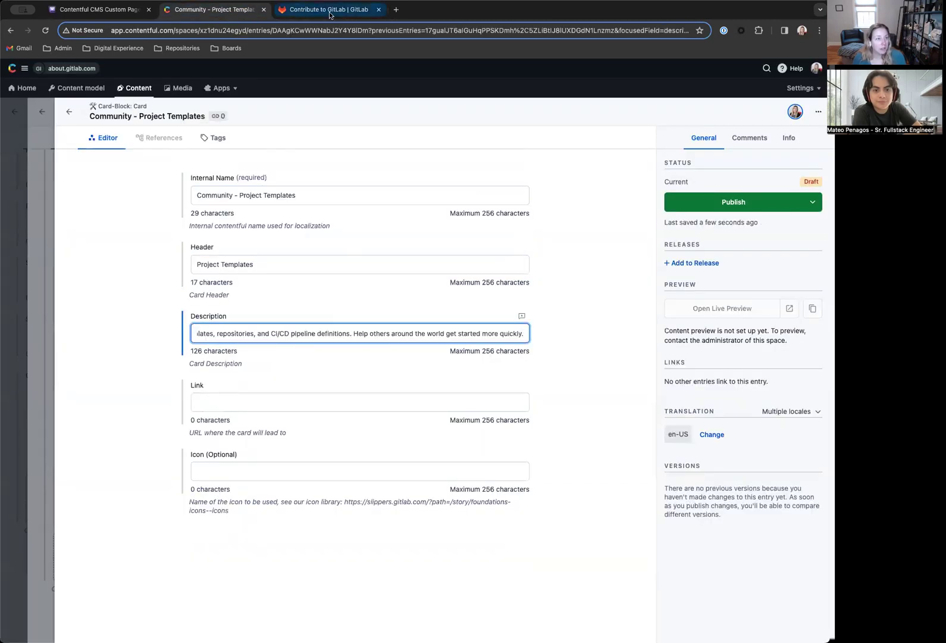
pyautogui.click(327, 9)
pyautogui.scroll(-1, 565, 426)
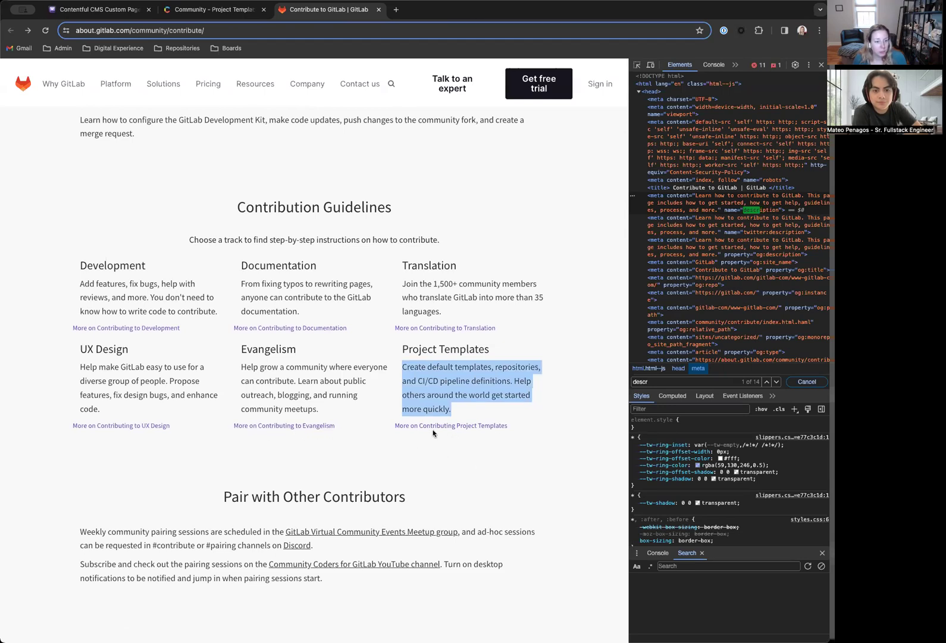
pyautogui.rightClick(451, 425)
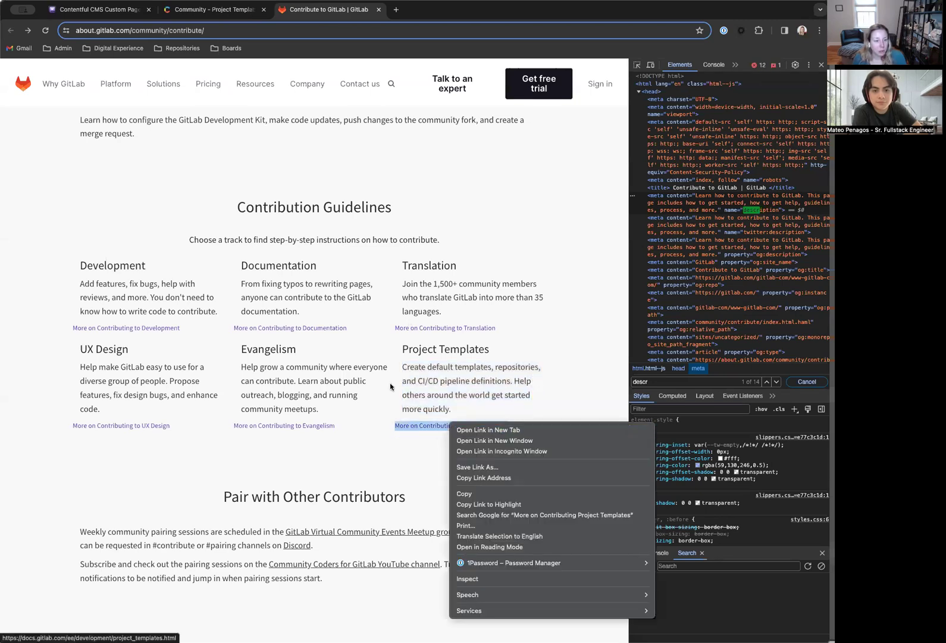
pyautogui.click(494, 478)
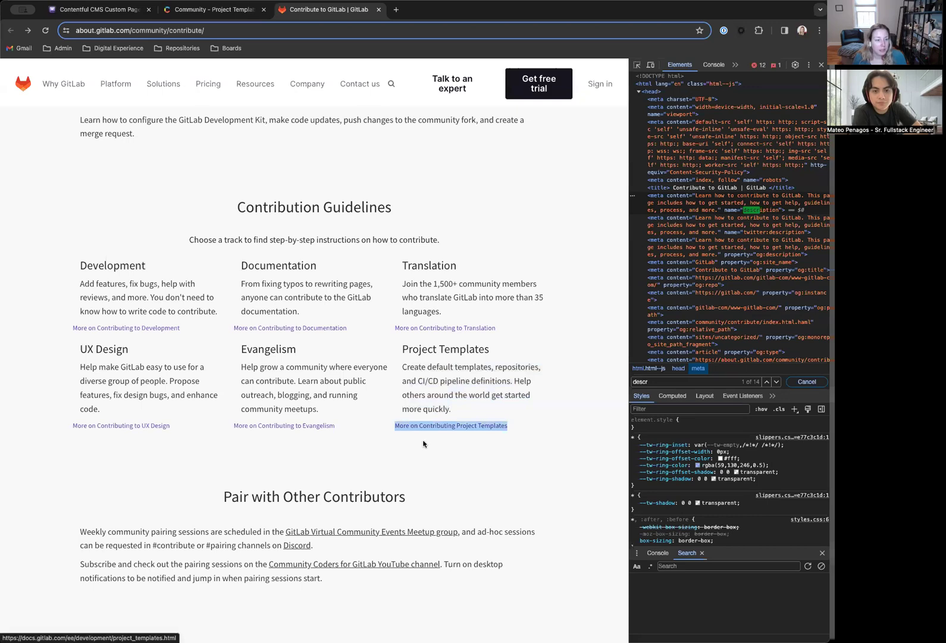
pyautogui.scroll(1, 178, 330)
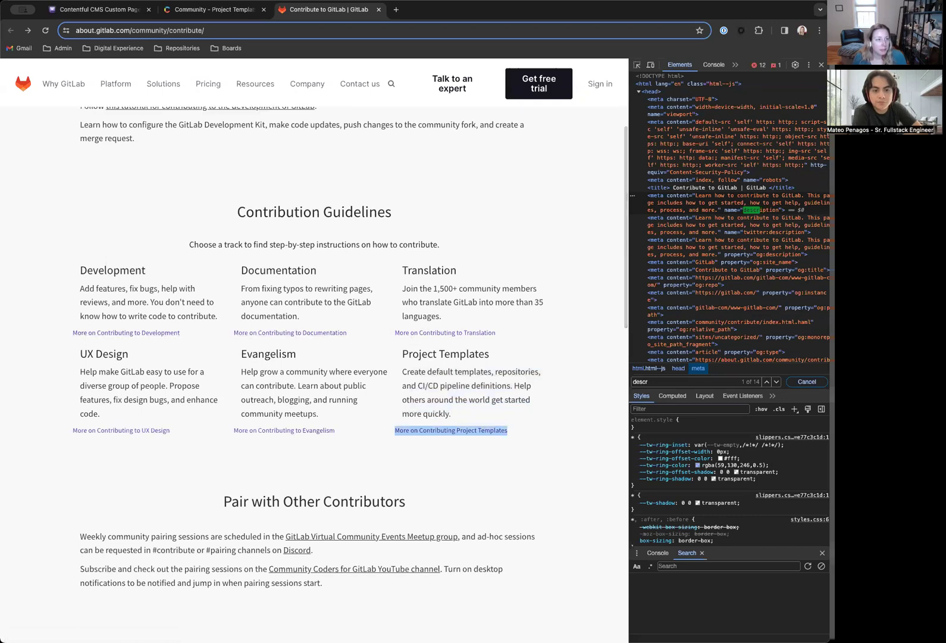
pyautogui.click(210, 10)
pyautogui.click(248, 396)
pyautogui.write('https://docs.gitlab.com/ee/development/project_templates.html')
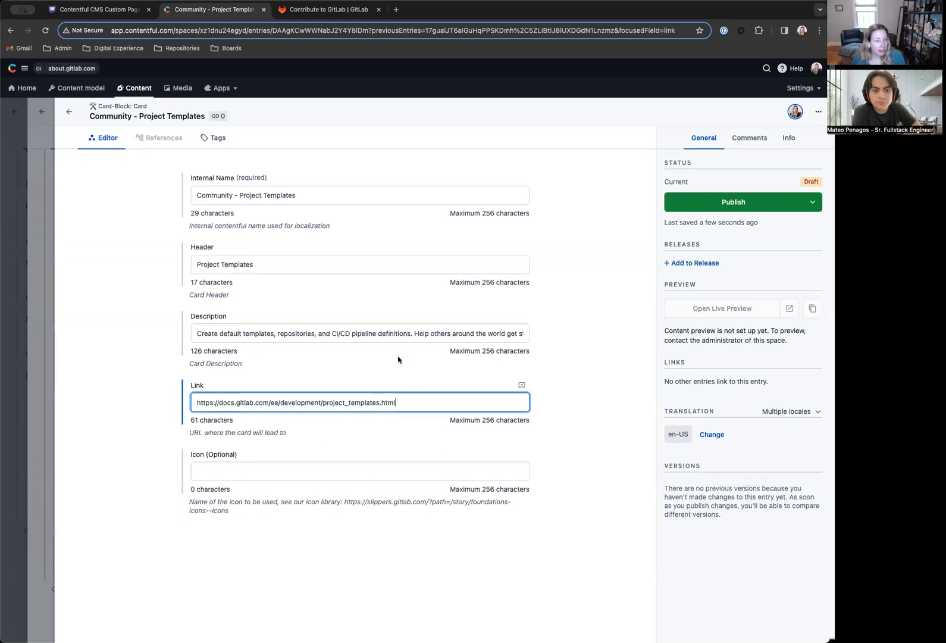
# - Return through the Contribution Guidelines card block to the Community - Contribute entry and open its live preview
pyautogui.click(70, 113)
pyautogui.scroll(5, 423, 426)
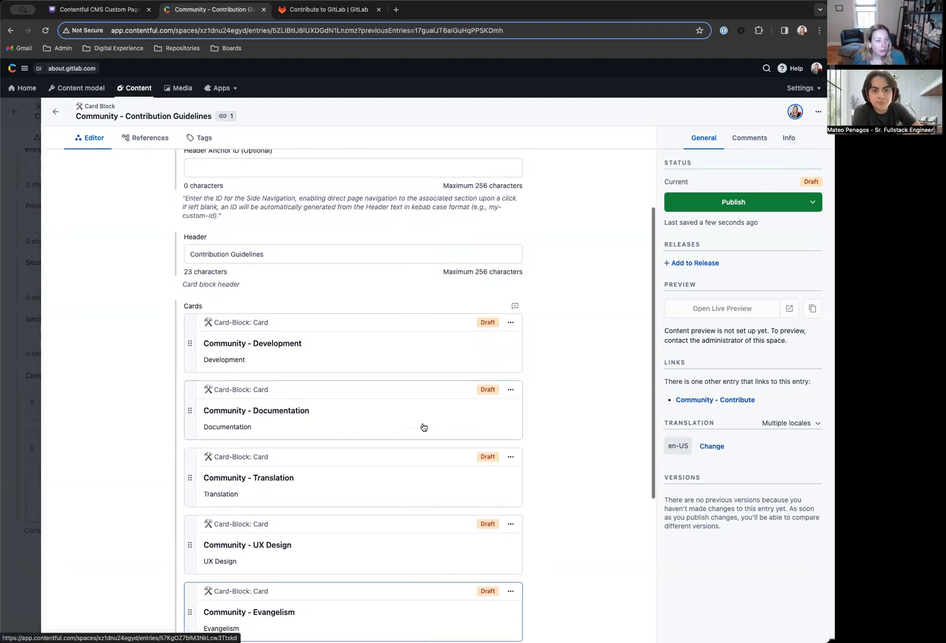
pyautogui.scroll(2, 424, 426)
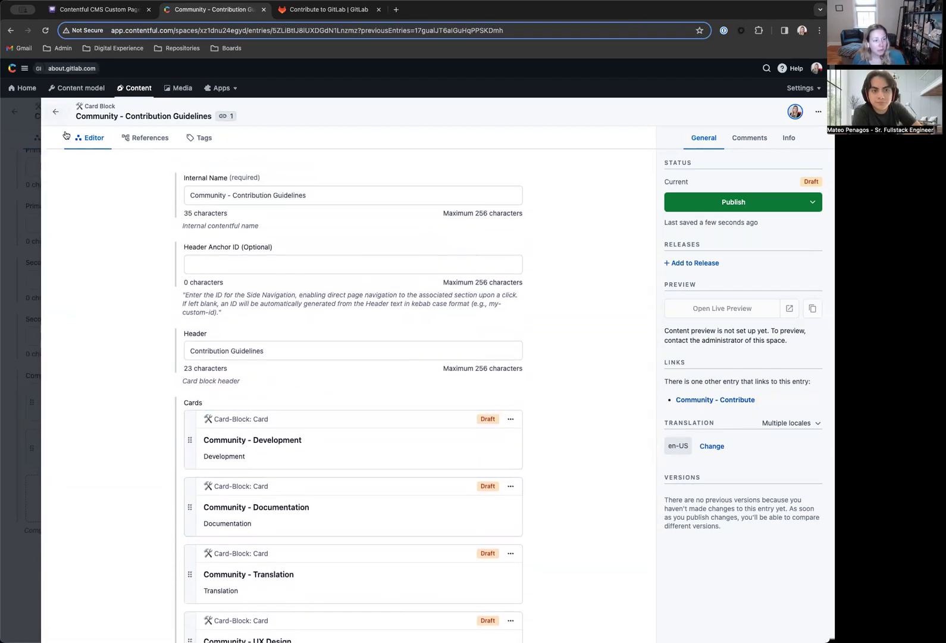
pyautogui.click(56, 115)
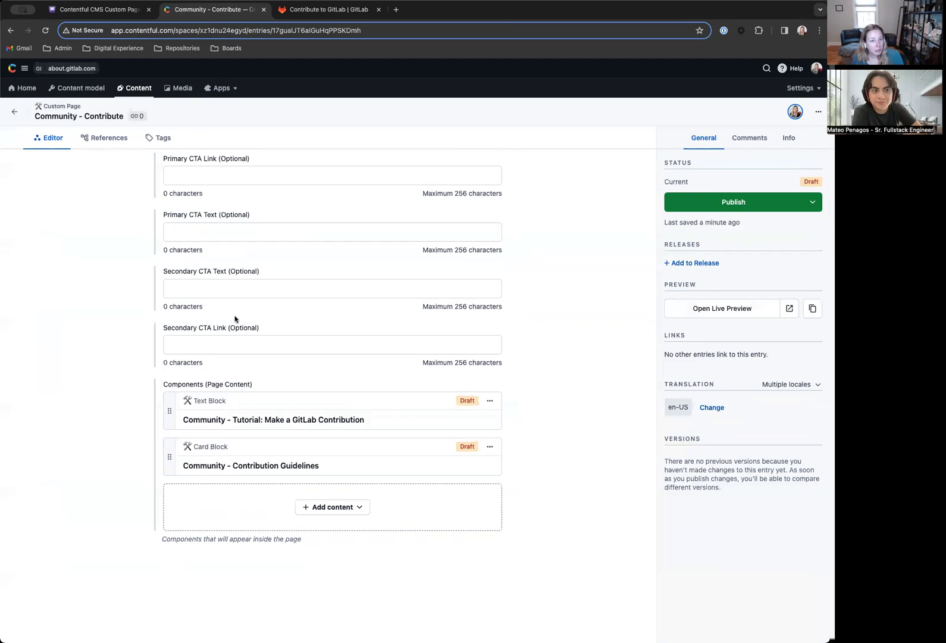
pyautogui.scroll(3, 612, 282)
pyautogui.click(729, 311)
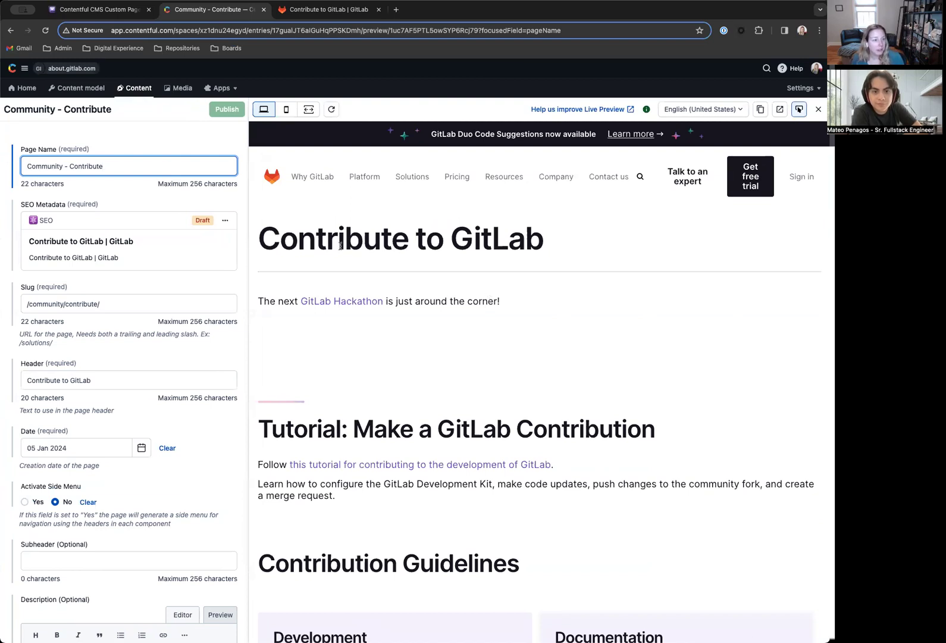
# - Compare the previewed page header, tutorial text and Contribution Guidelines cards with the live Contribute to GitLab page
pyautogui.click(275, 237)
pyautogui.scroll(-2, 286, 234)
pyautogui.scroll(2, 286, 235)
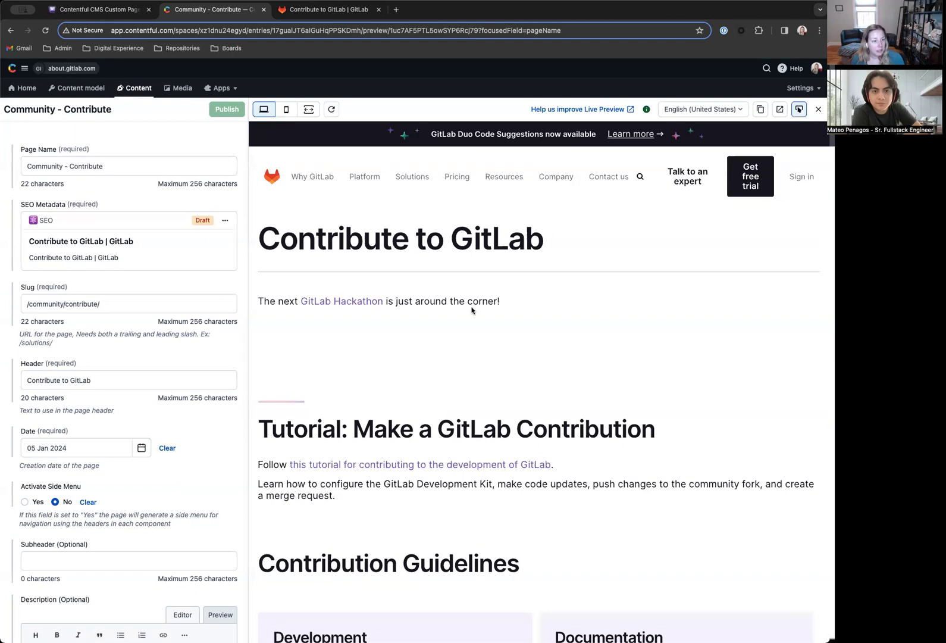
pyautogui.scroll(-3, 472, 309)
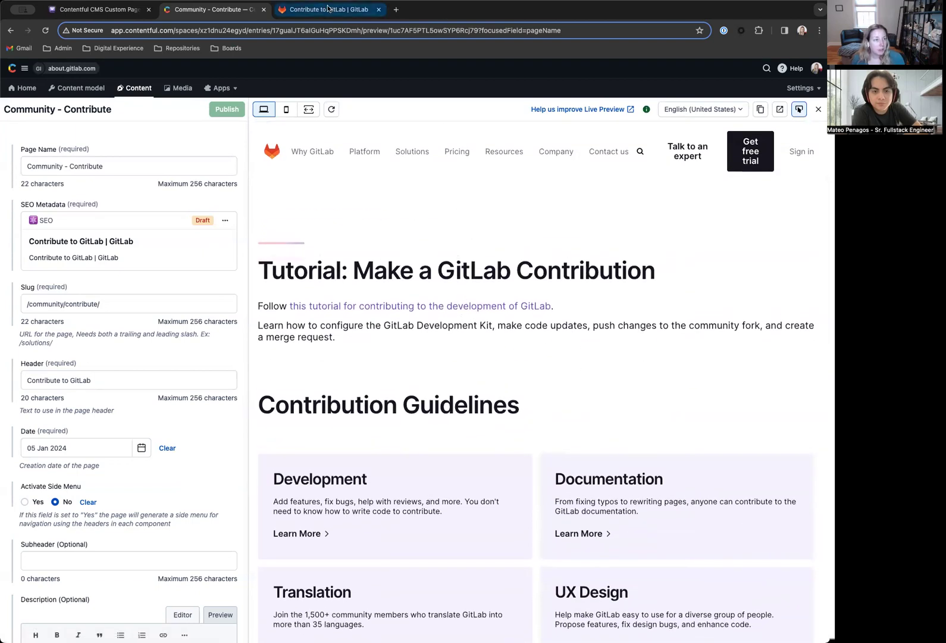
pyautogui.click(327, 9)
pyautogui.scroll(3, 363, 320)
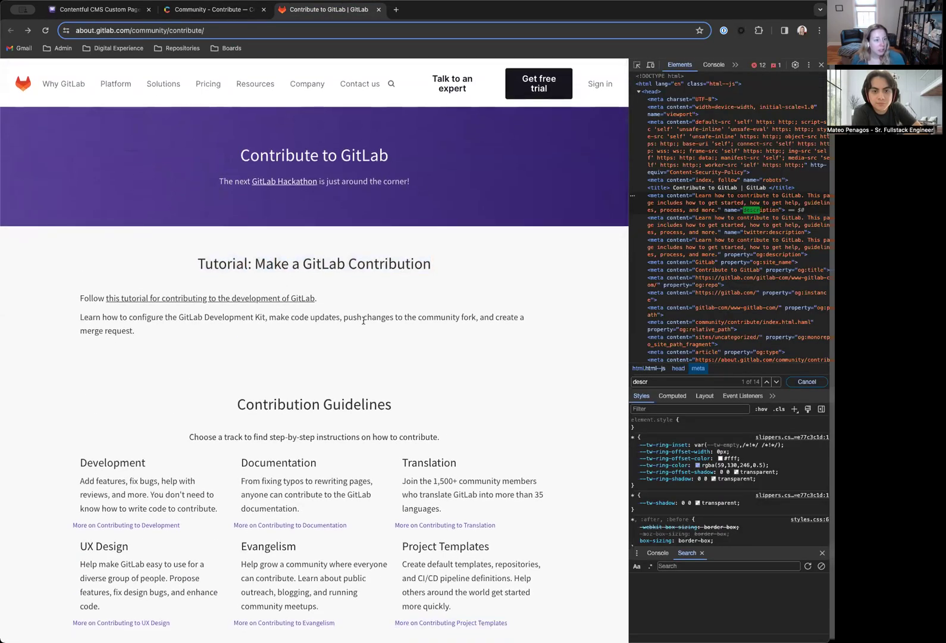
pyautogui.click(244, 10)
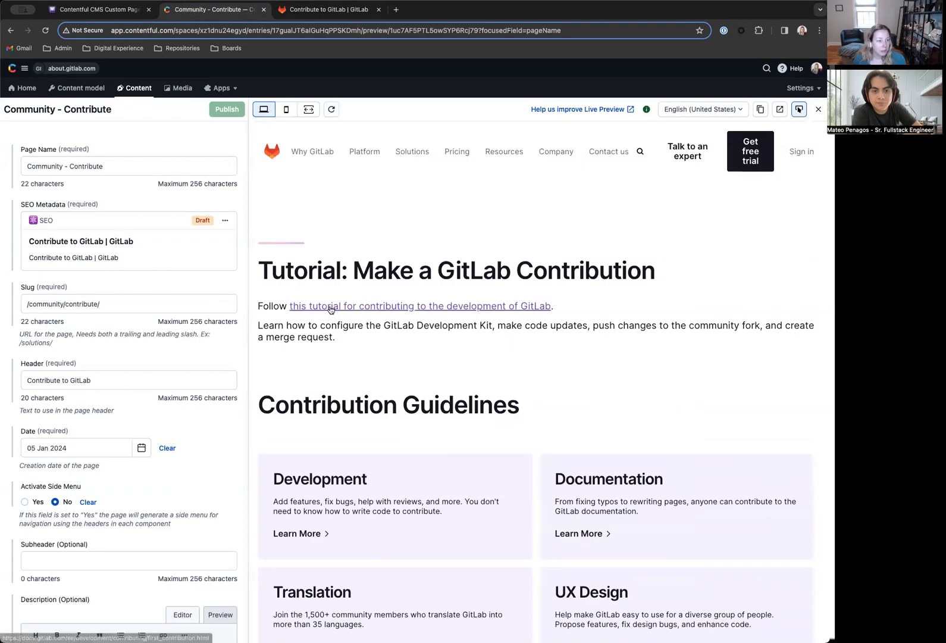
pyautogui.scroll(-2, 399, 319)
pyautogui.scroll(-1, 398, 318)
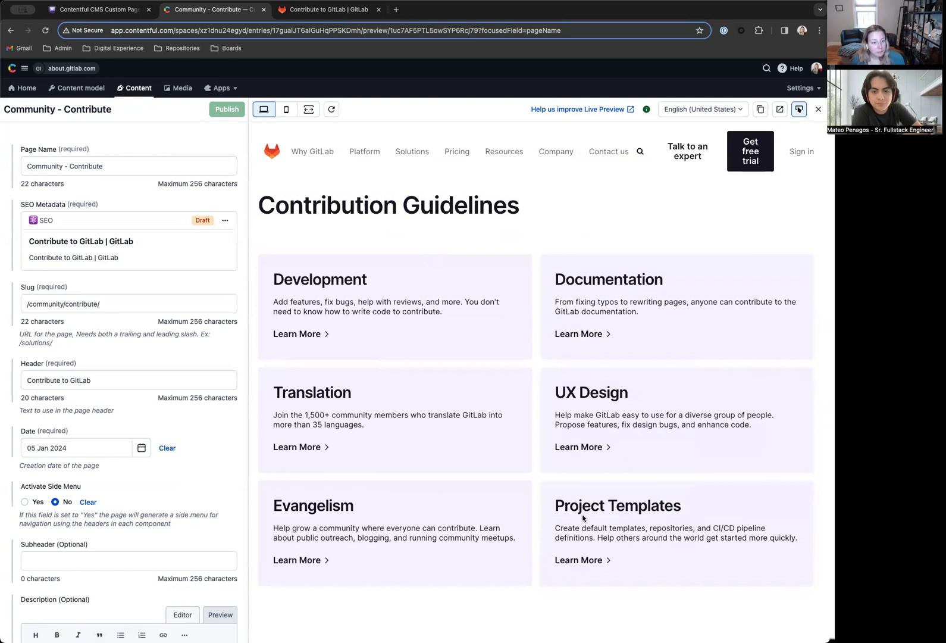
pyautogui.scroll(-3, 584, 518)
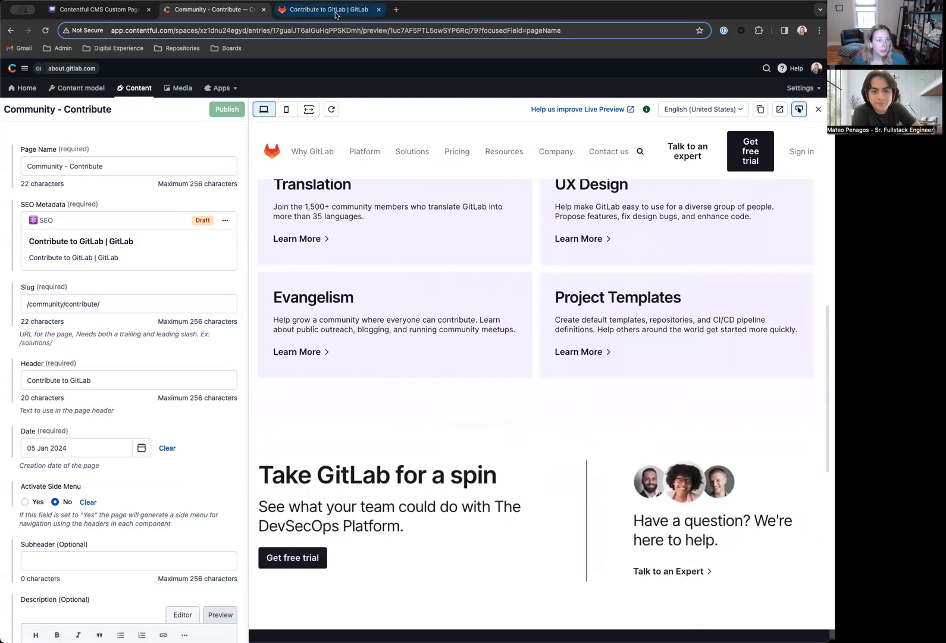
# - Review the live page's sections below Contribution Guidelines to identify the next content to recreate
pyautogui.click(336, 12)
pyautogui.scroll(-4, 386, 240)
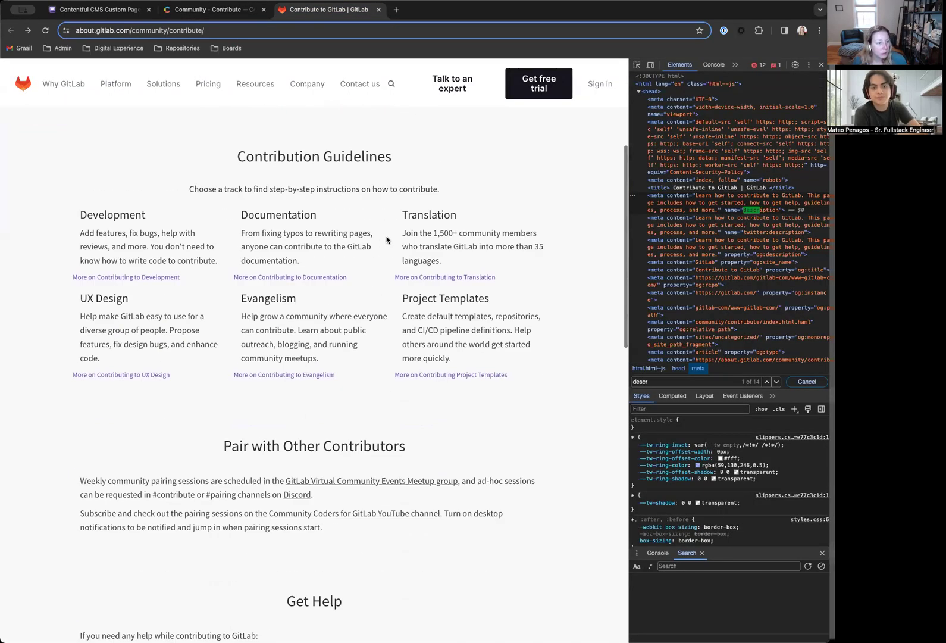
pyautogui.scroll(-3, 387, 240)
pyautogui.moveTo(99, 244); pyautogui.dragTo(343, 246)
pyautogui.click(394, 256)
pyautogui.scroll(7, 356, 278)
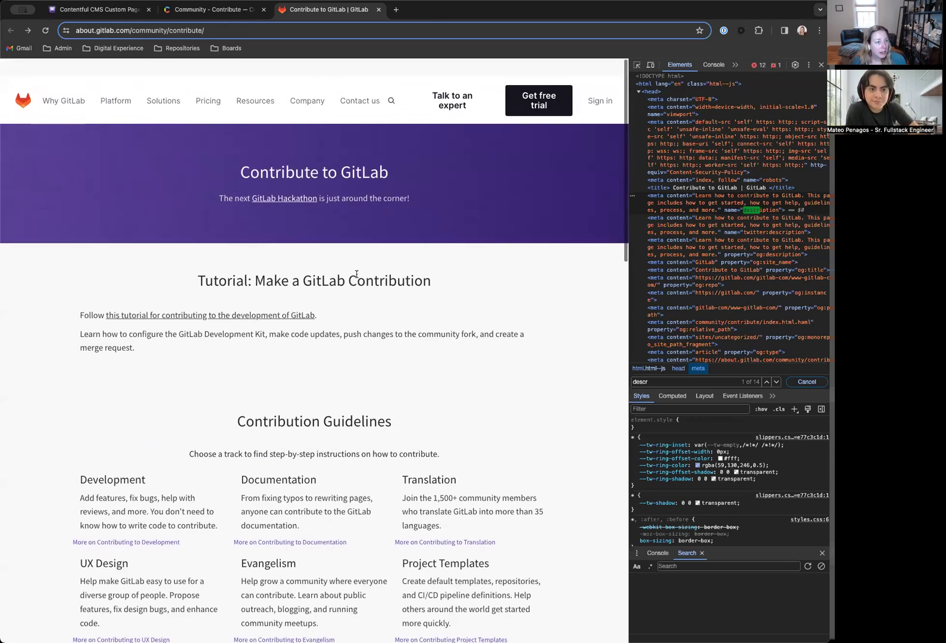
pyautogui.scroll(-6, 272, 328)
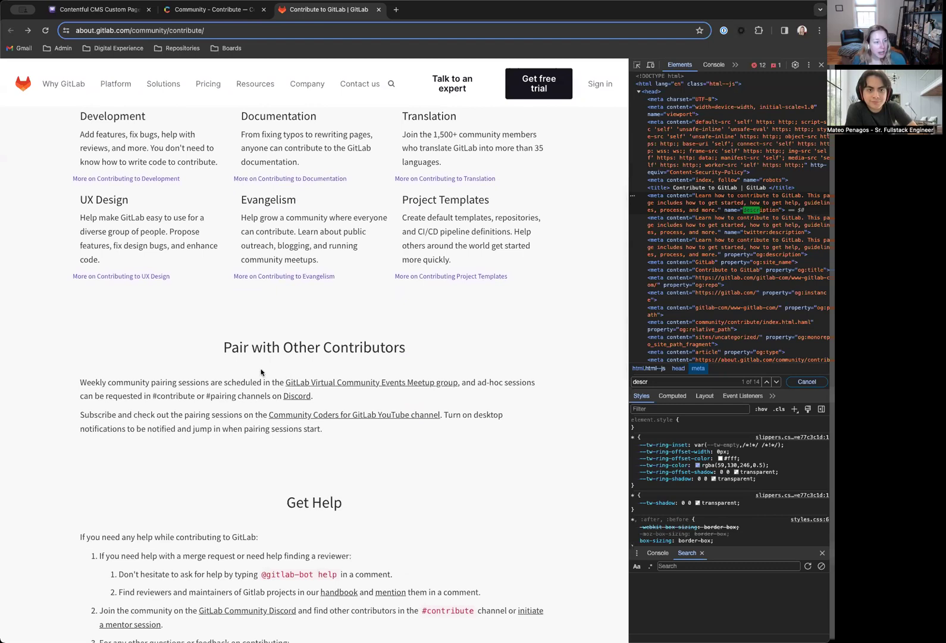
# - Add a new Text Block to Components (Page Content) with the Internal Name "Community - Pair with Other Contributors", copying the section title from the live page
pyautogui.click(212, 13)
pyautogui.scroll(-15, 143, 464)
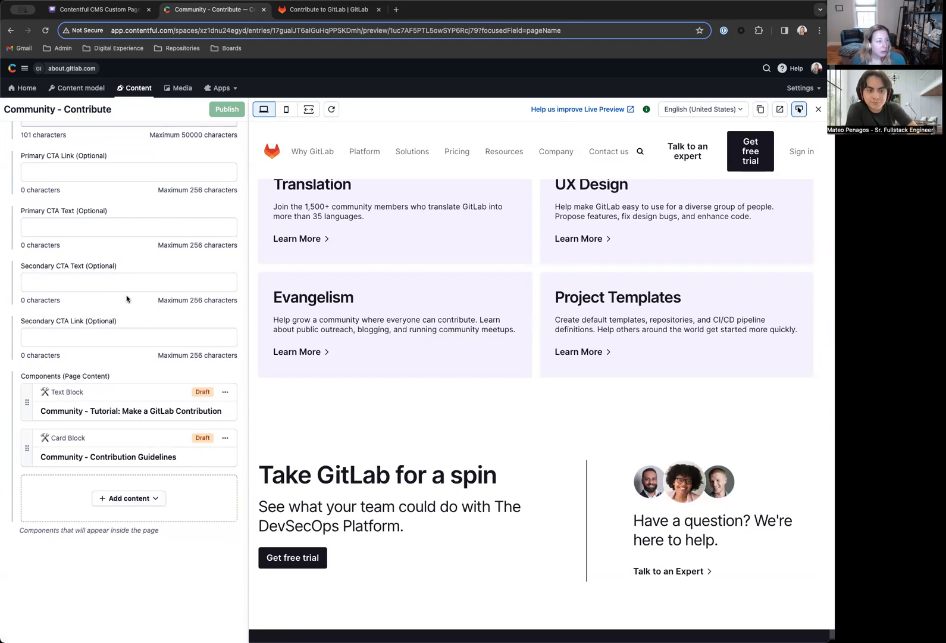
pyautogui.click(113, 501)
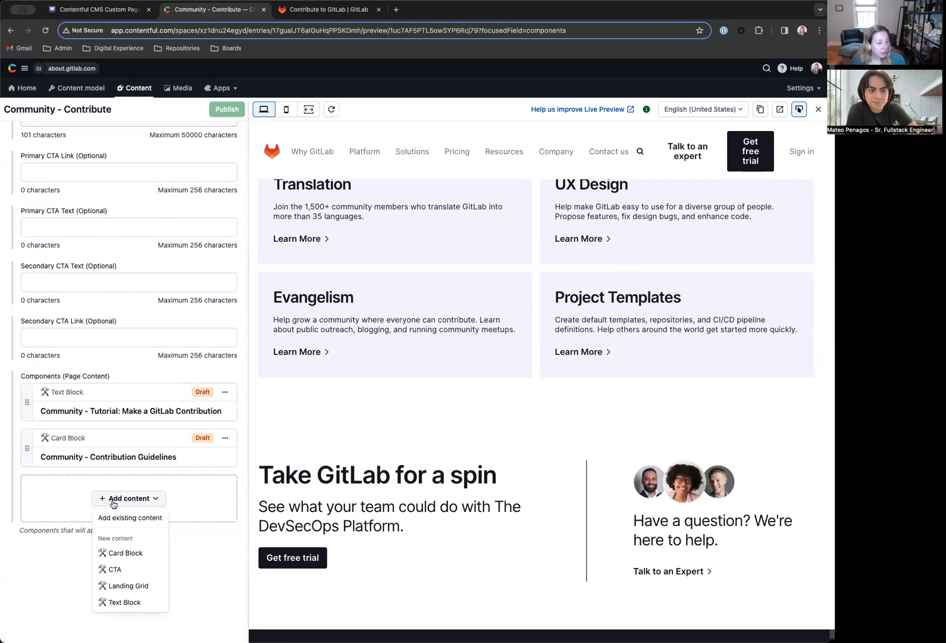
pyautogui.click(125, 603)
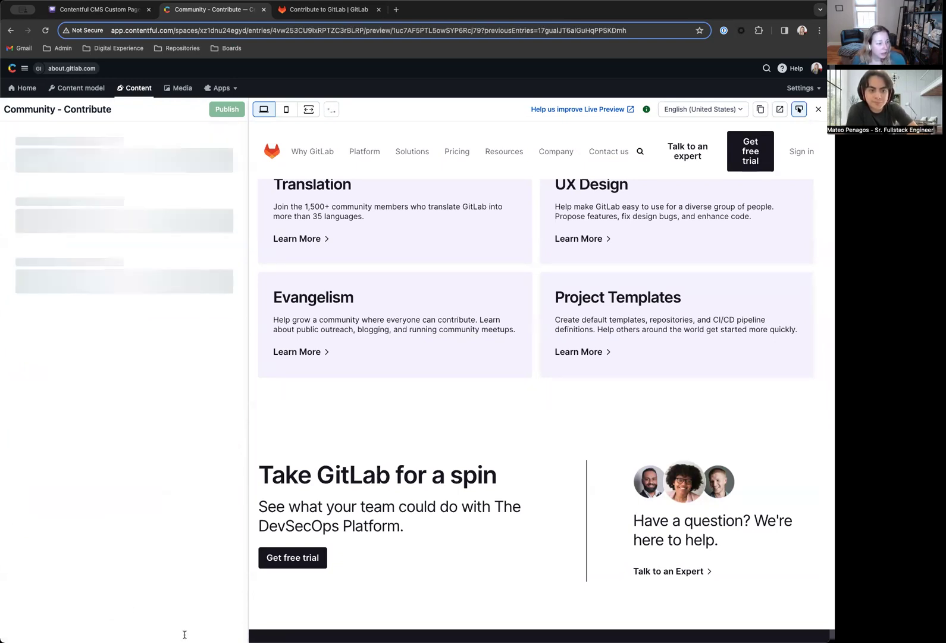
pyautogui.write('Commu')
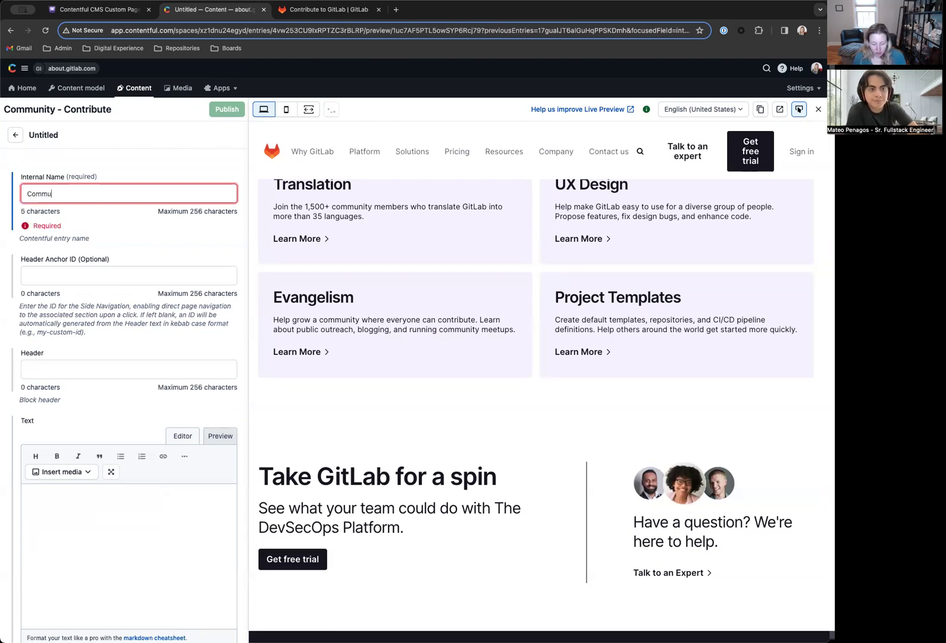
pyautogui.write('nity -')
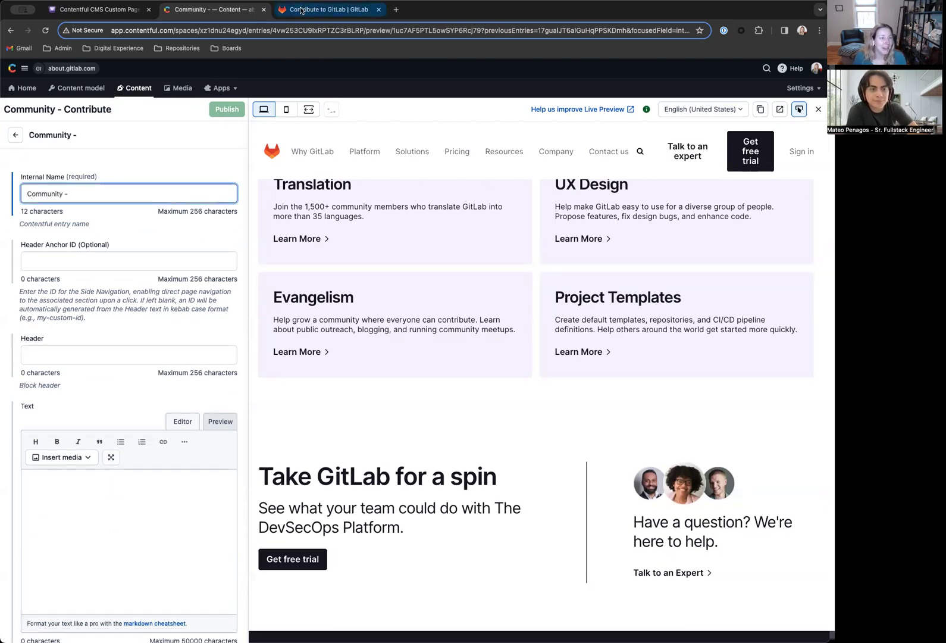
pyautogui.click(302, 10)
pyautogui.moveTo(224, 348); pyautogui.dragTo(408, 348)
pyautogui.press('super+c')
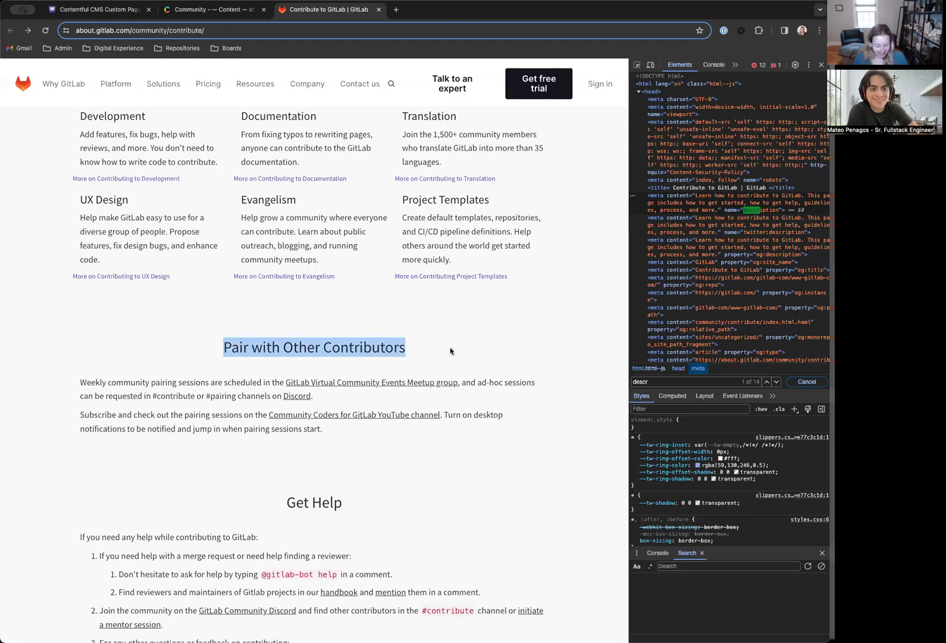
pyautogui.click(199, 15)
pyautogui.press('super+v')
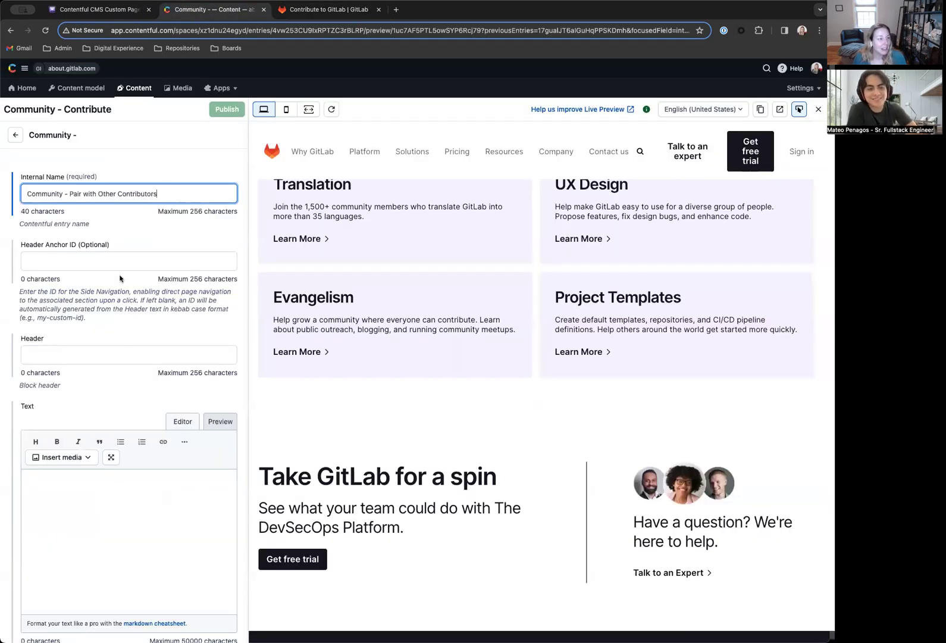
# - Fill the text block's Header with "Pair with Other Contributors" and its Text with the section's two paragraphs copied from the live page
pyautogui.scroll(-2, 119, 286)
pyautogui.click(68, 297)
pyautogui.press('super+v')
pyautogui.click(123, 442)
pyautogui.click(349, 16)
pyautogui.moveTo(81, 382); pyautogui.dragTo(337, 429)
pyautogui.hotkey('ctrl', 'c')
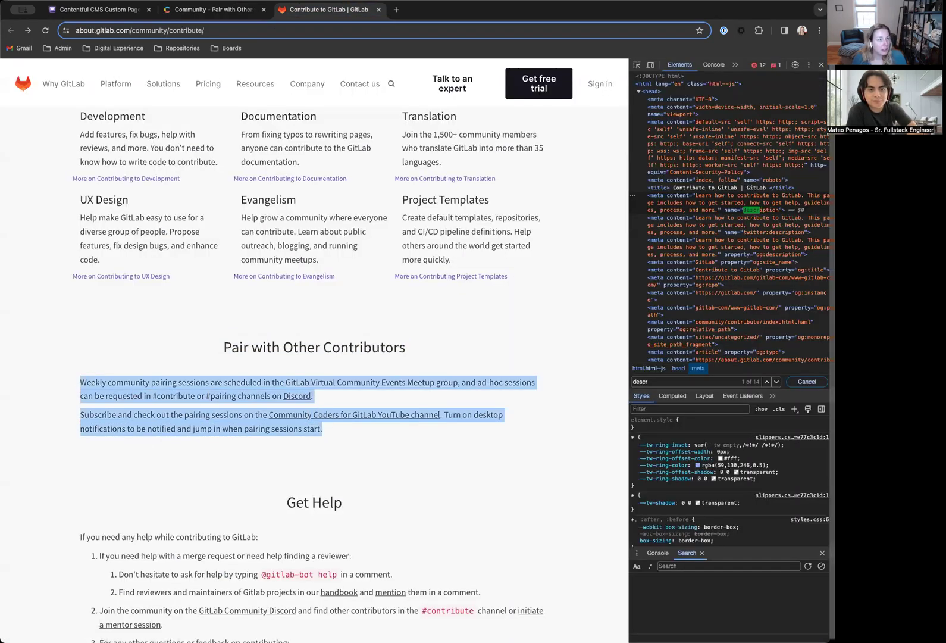
pyautogui.click(211, 9)
pyautogui.click(121, 442)
pyautogui.hotkey('ctrl', 'v')
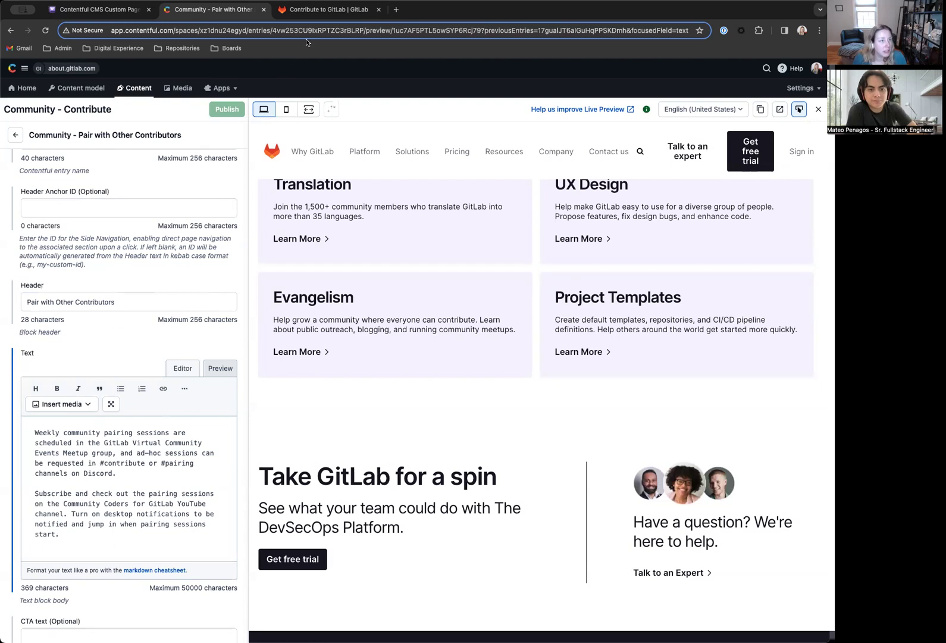
# - Turn "Virtual Community Events Meetup group" in the Text field into a Markdown link using the Meetup address copied from the live page
pyautogui.click(329, 10)
pyautogui.click(226, 382)
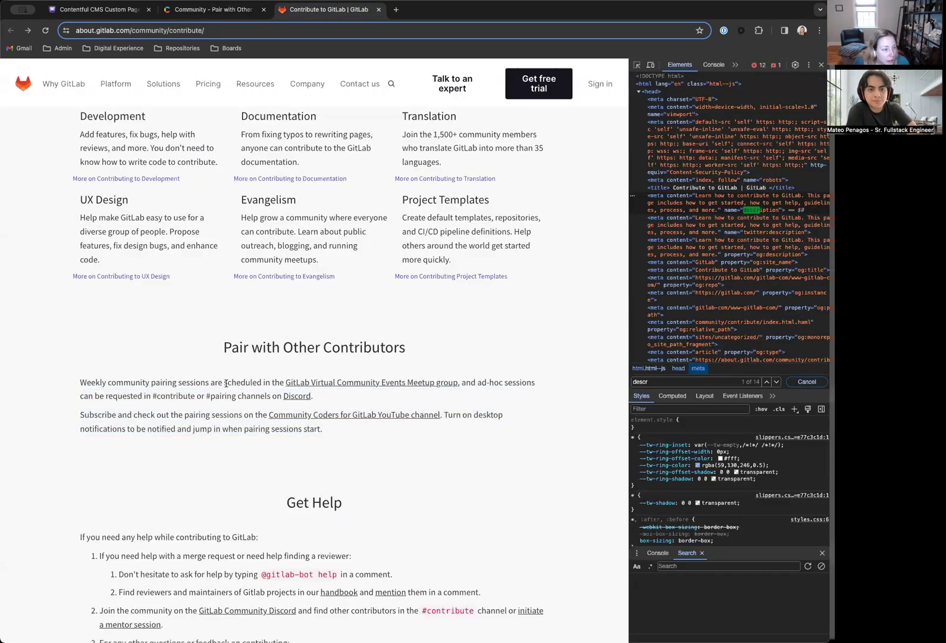
pyautogui.rightClick(327, 382)
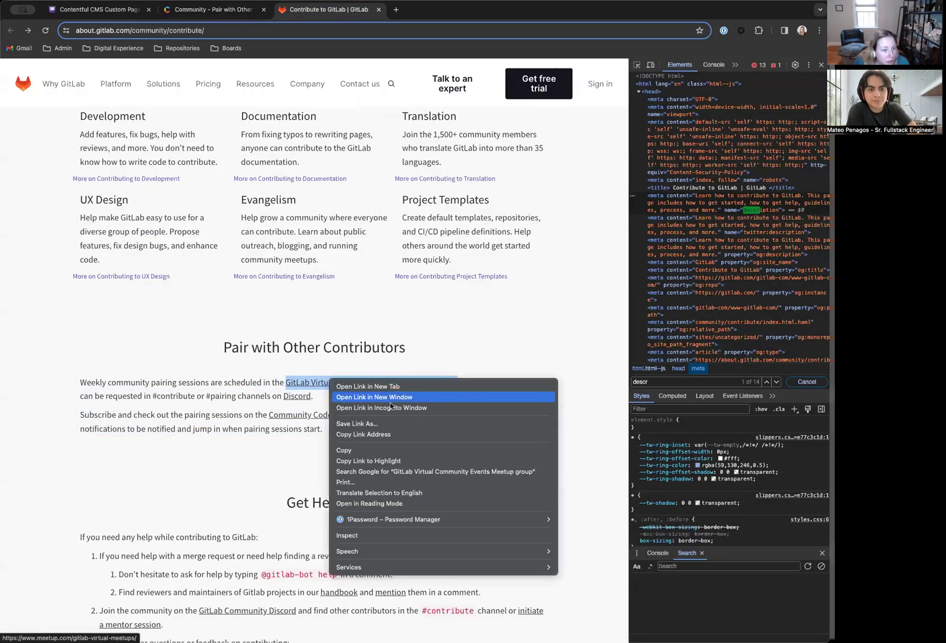
pyautogui.click(381, 434)
pyautogui.click(206, 9)
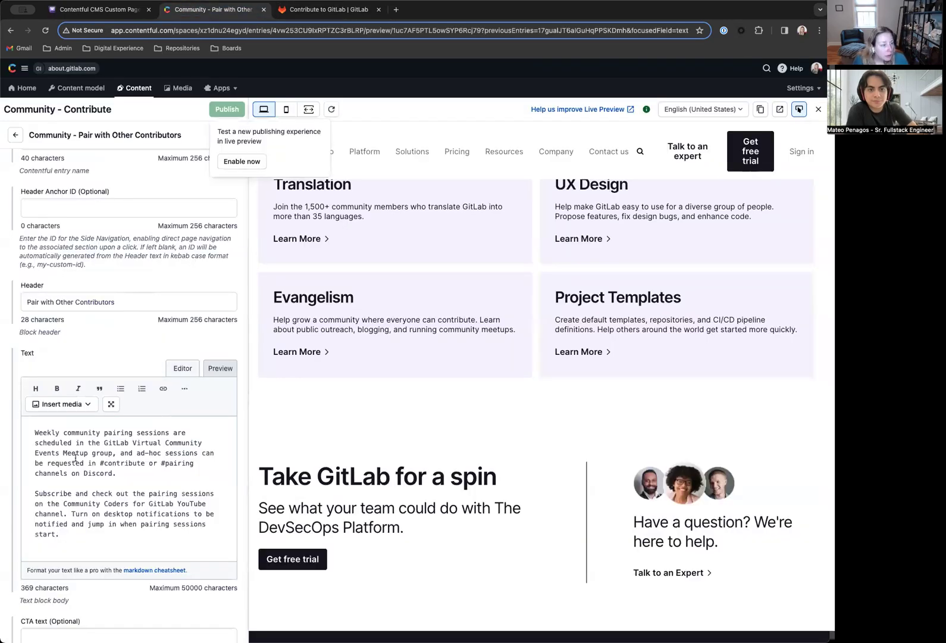
pyautogui.click(131, 444)
pyautogui.write('[')
pyautogui.click(115, 454)
pyautogui.write(']()')
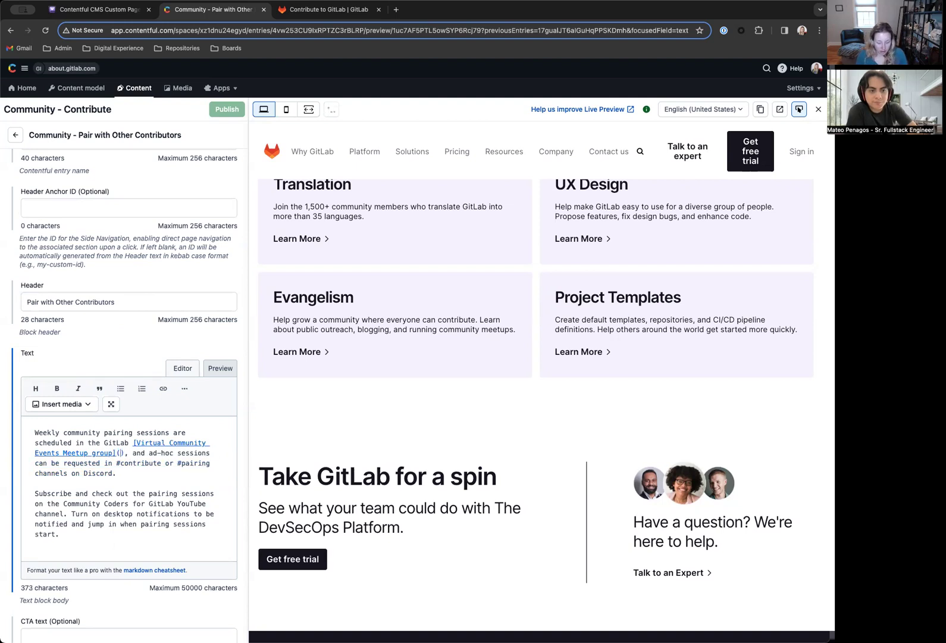
pyautogui.press('super+v')
# - Extend the Meetup group's Markdown link text to include the preceding word "GitLab", matching the live page
pyautogui.hotkey('ctrl', 'Tab')
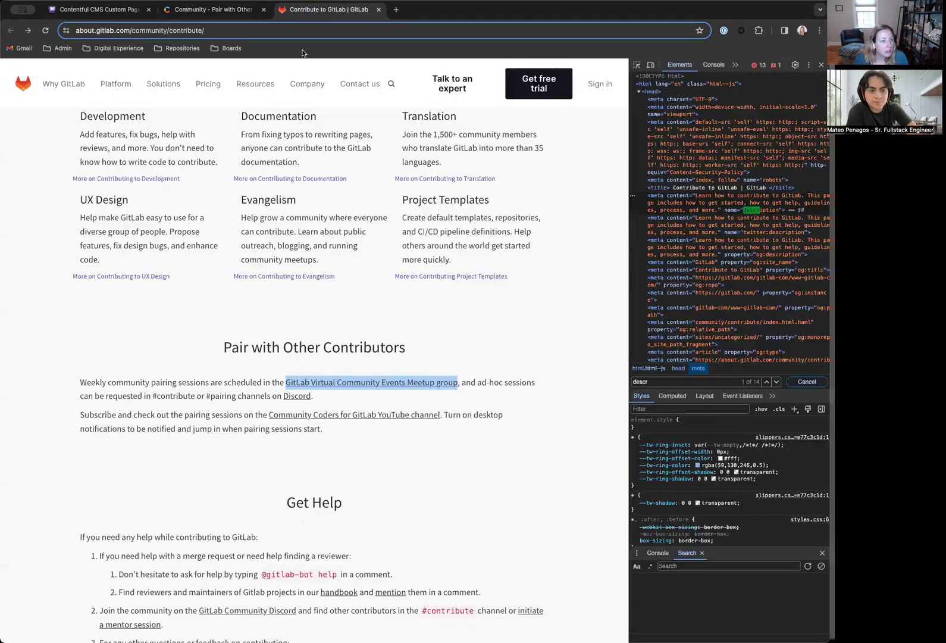
pyautogui.scroll(-1, 382, 382)
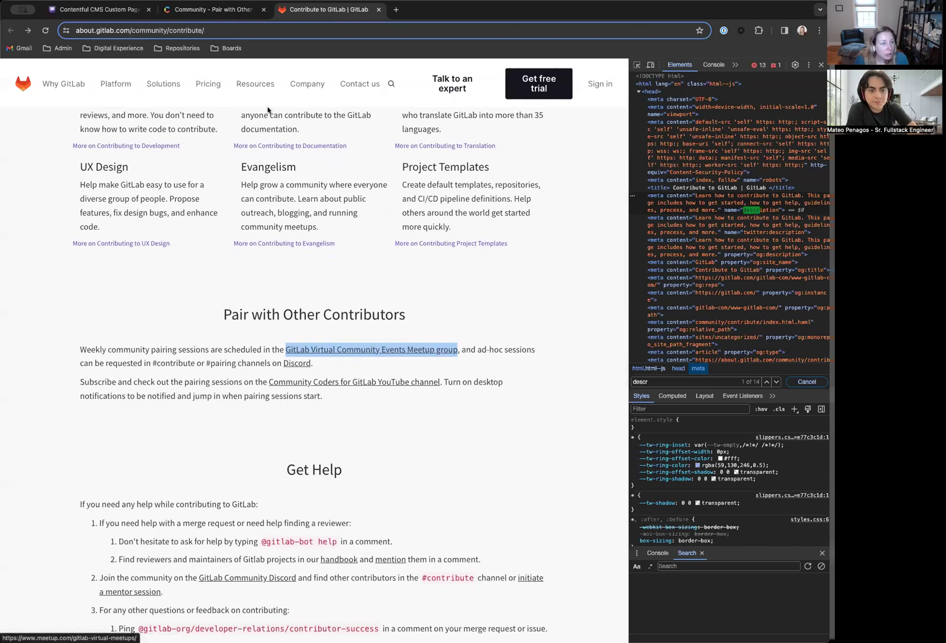
pyautogui.click(224, 13)
pyautogui.click(135, 443)
pyautogui.press('BackSpace')
pyautogui.click(105, 443)
pyautogui.write('[')
pyautogui.click(356, 9)
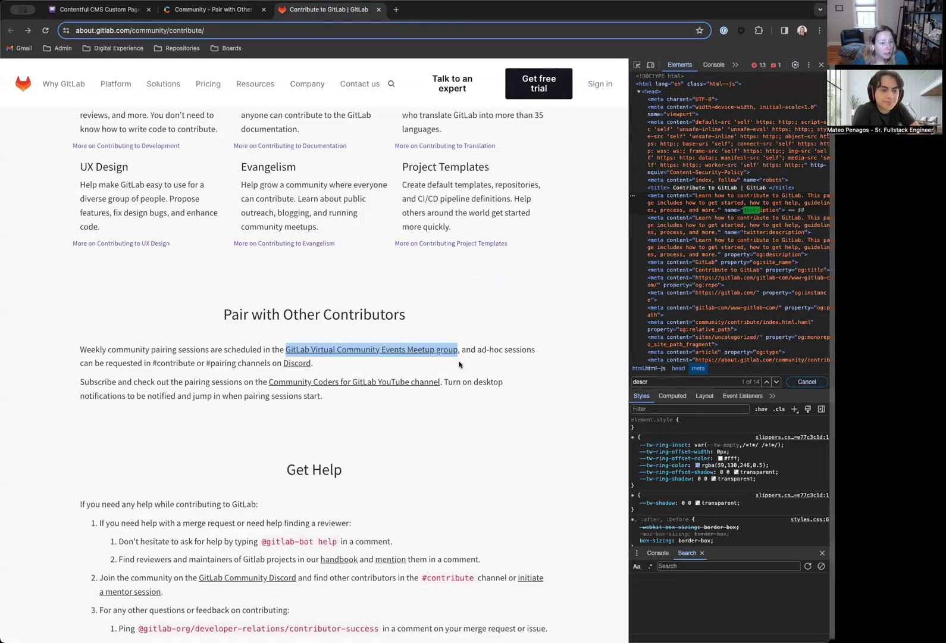
pyautogui.scroll(-1, 250, 361)
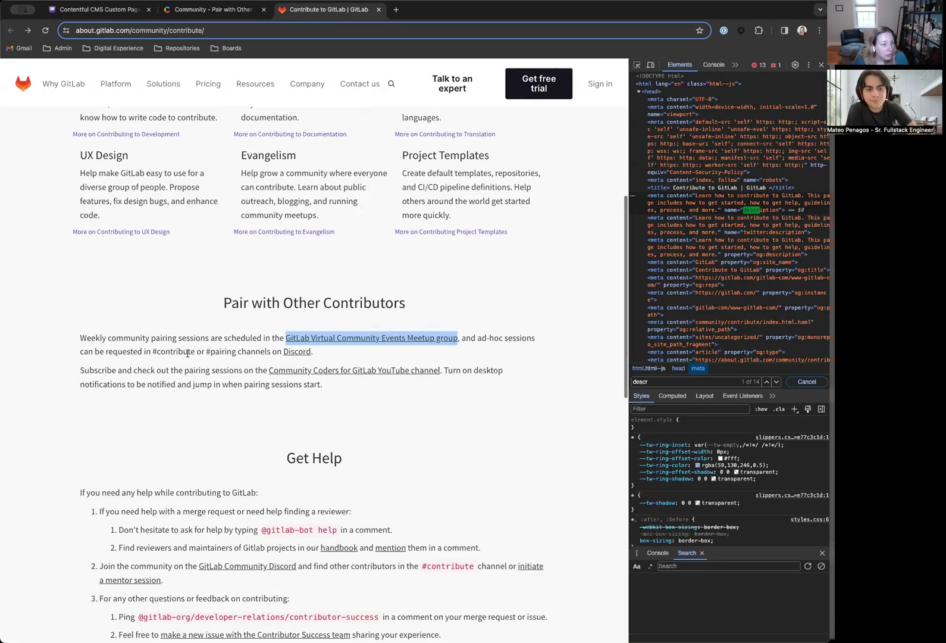
pyautogui.rightClick(297, 351)
pyautogui.click(336, 403)
pyautogui.hotkey('ctrl', 'shift', 'Tab')
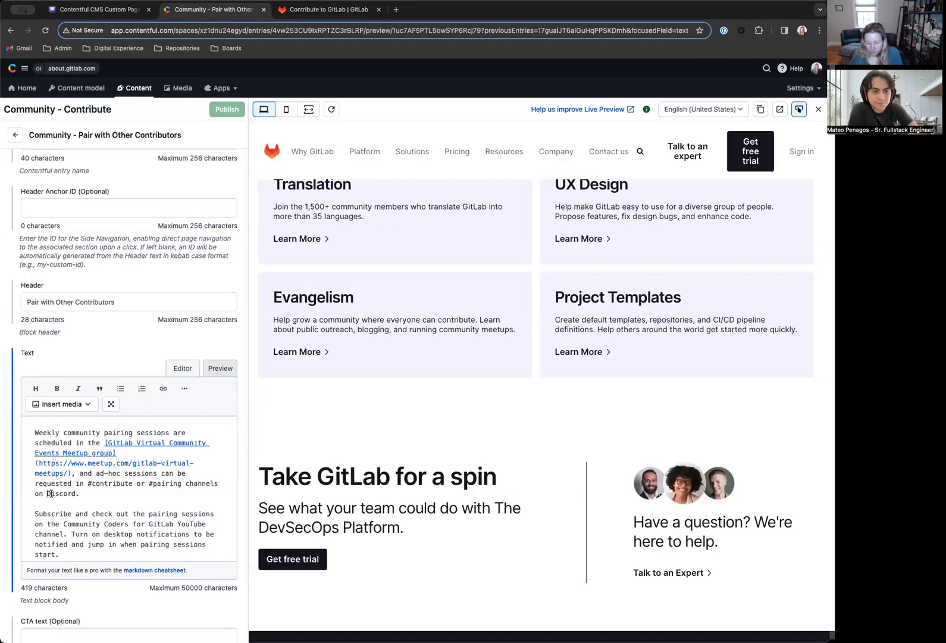
pyautogui.write('[')
pyautogui.write(']()')
pyautogui.press('super+v')
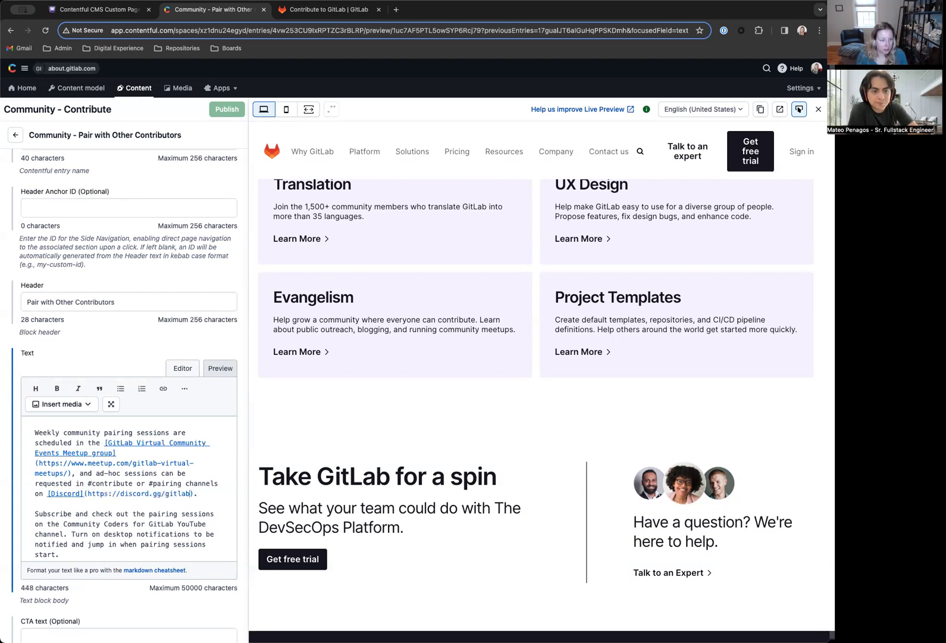
pyautogui.click(306, 11)
pyautogui.scroll(-2, 311, 356)
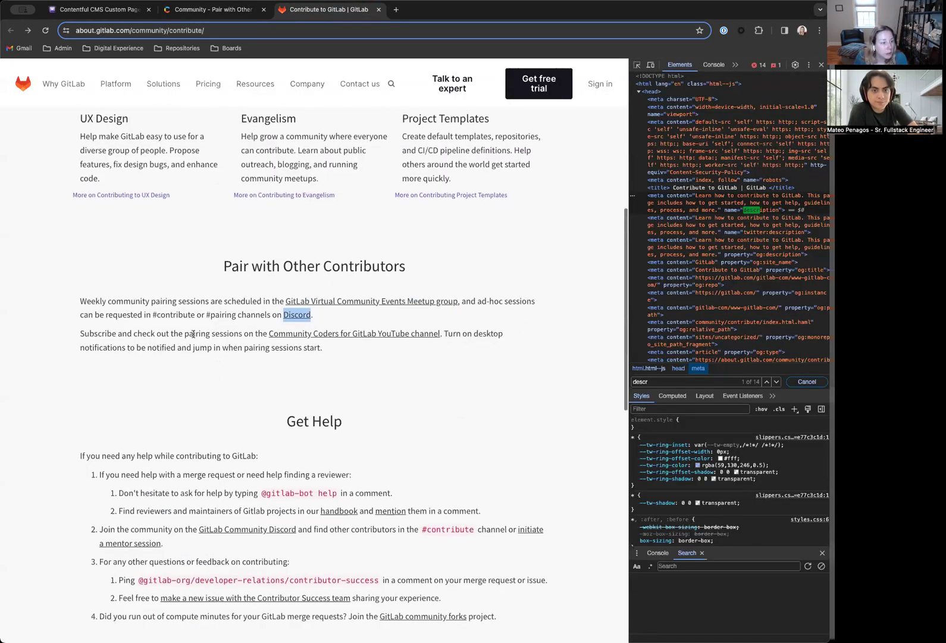
pyautogui.rightClick(305, 335)
pyautogui.click(353, 386)
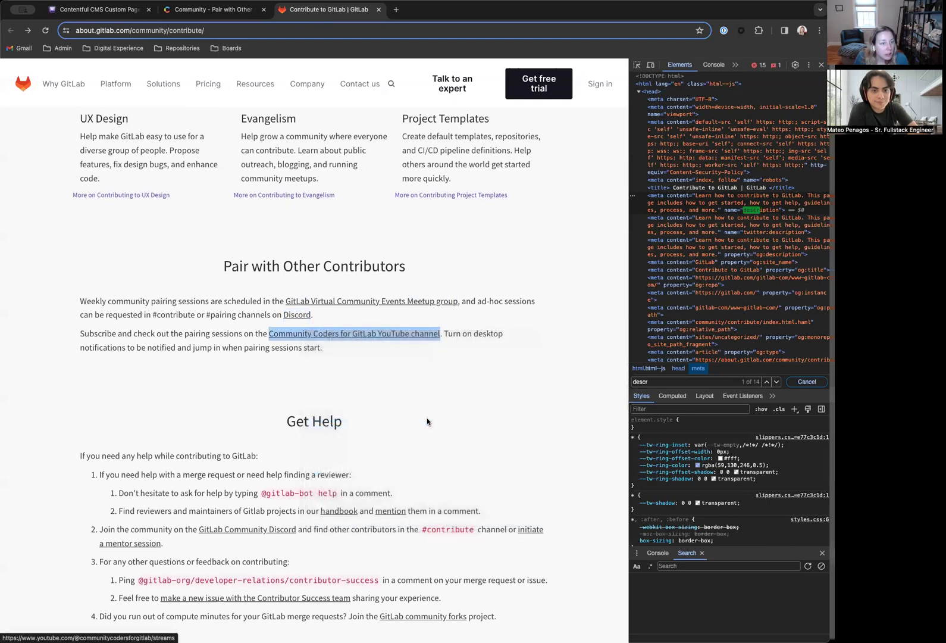
pyautogui.click(209, 9)
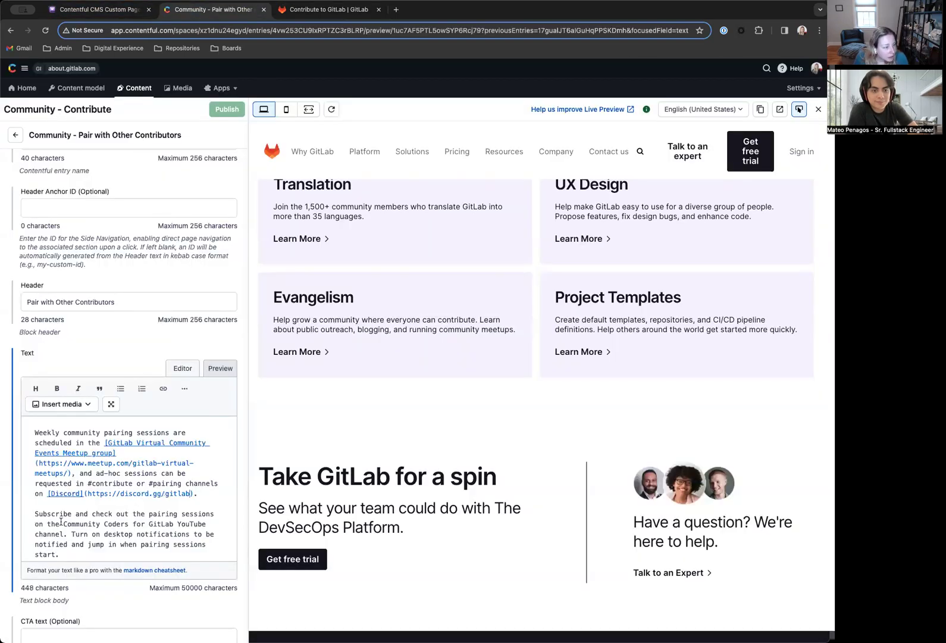
pyautogui.write('[')
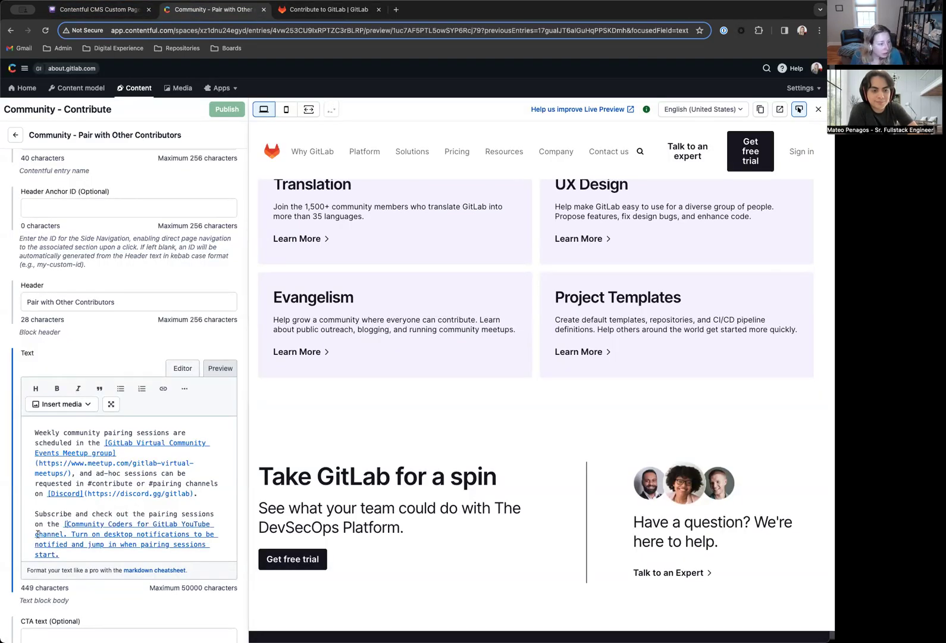
pyautogui.click(61, 535)
pyautogui.write(']()')
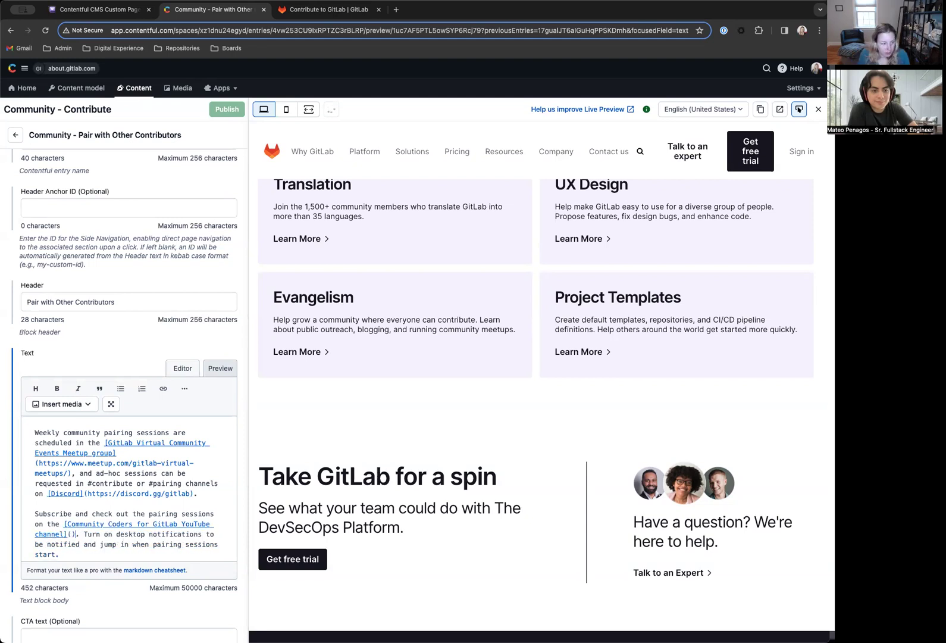
pyautogui.press('super+v')
pyautogui.scroll(-3, 127, 482)
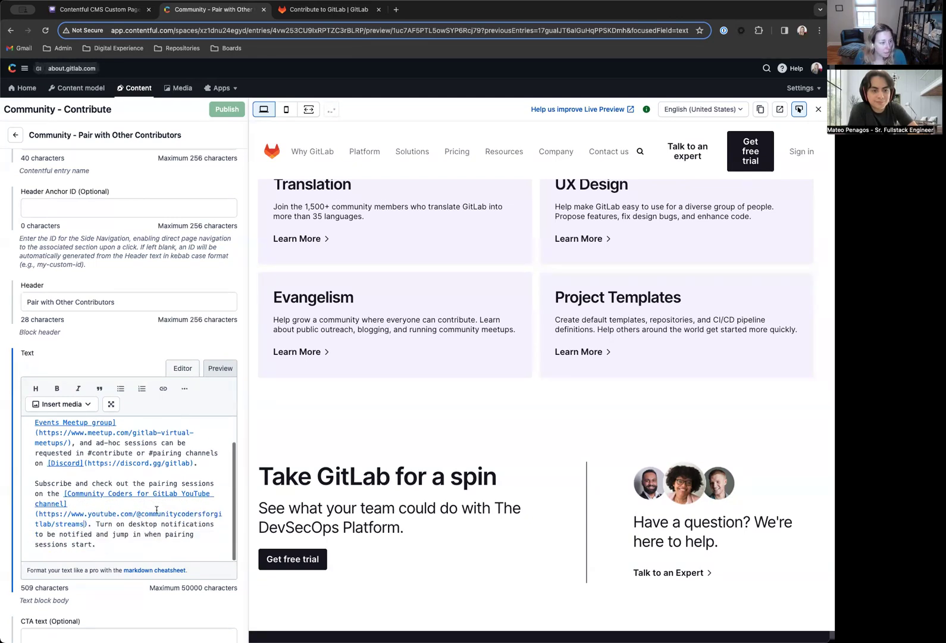
# - Reload the live preview and check the rendered Pair with Other Contributors section, its links and the text block's remaining fields
pyautogui.click(328, 9)
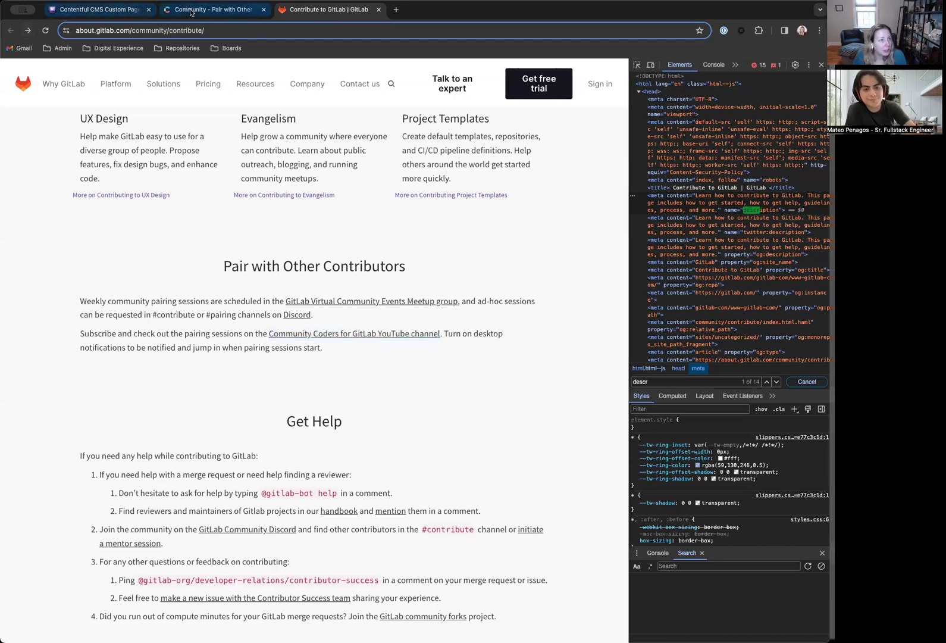
pyautogui.click(213, 9)
pyautogui.click(16, 135)
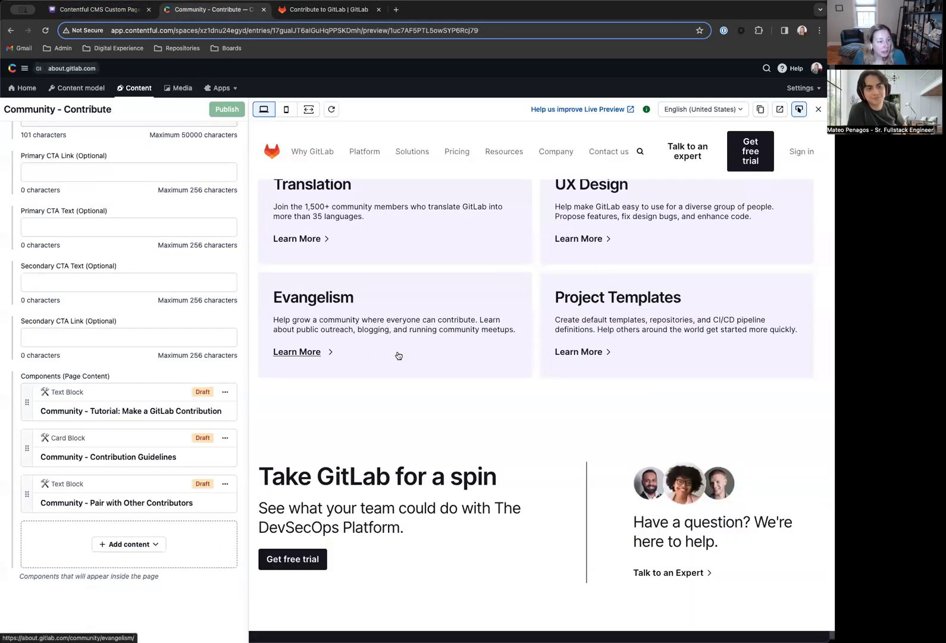
pyautogui.scroll(-1, 157, 429)
pyautogui.click(157, 443)
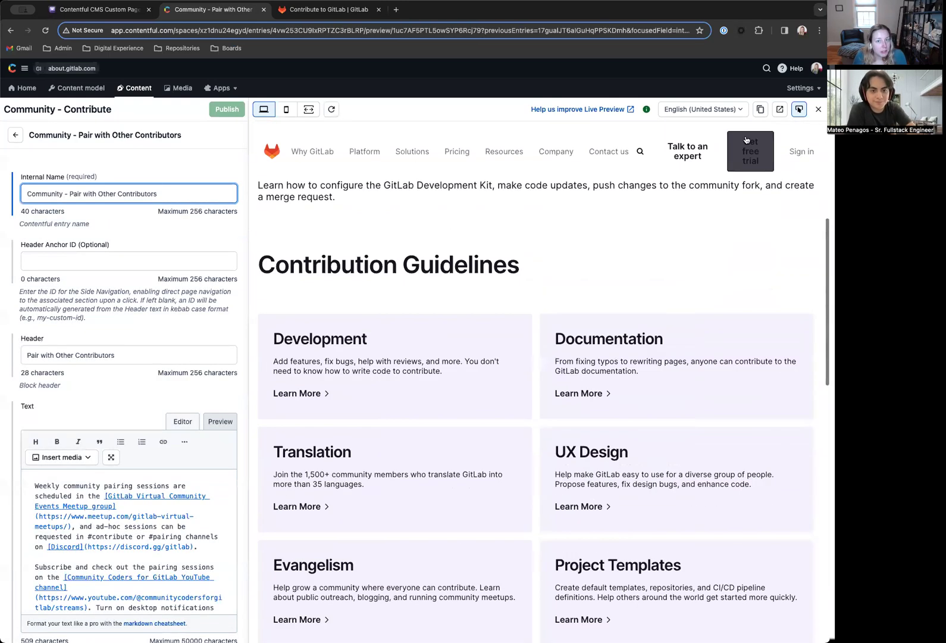
pyautogui.click(332, 109)
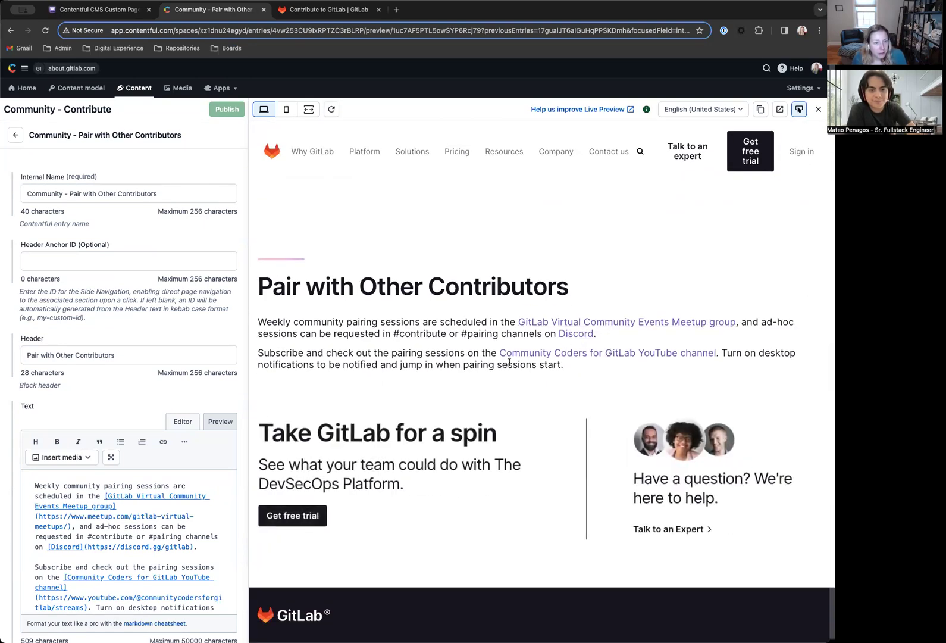
pyautogui.scroll(2, 418, 288)
pyautogui.scroll(-6, 38, 395)
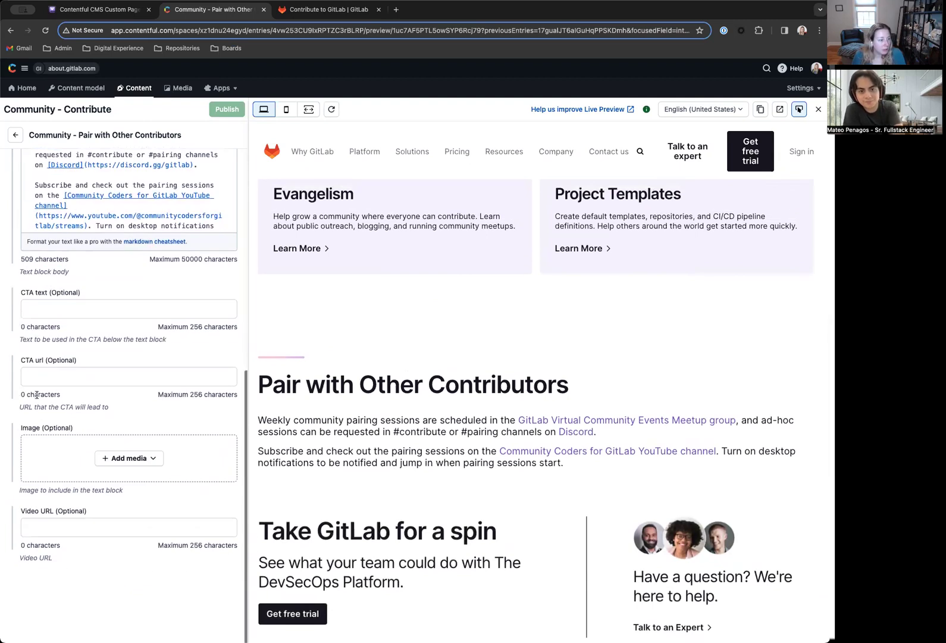
pyautogui.scroll(10, 38, 394)
pyautogui.click(16, 135)
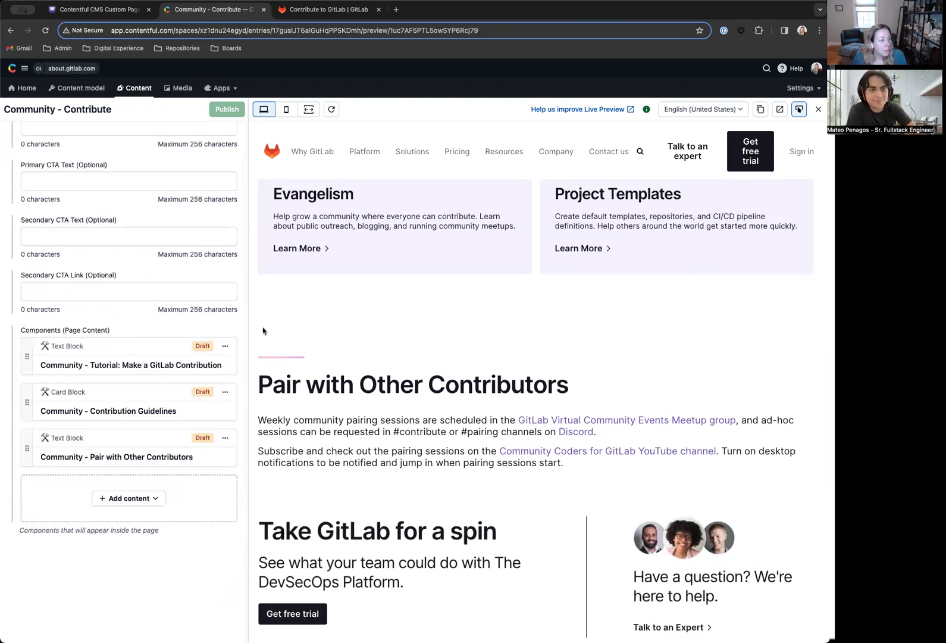
# - Find the next section, Get Help, on the live page and add a new Text Block to Components (Page Content)
pyautogui.scroll(10, 131, 308)
pyautogui.scroll(-10, 131, 333)
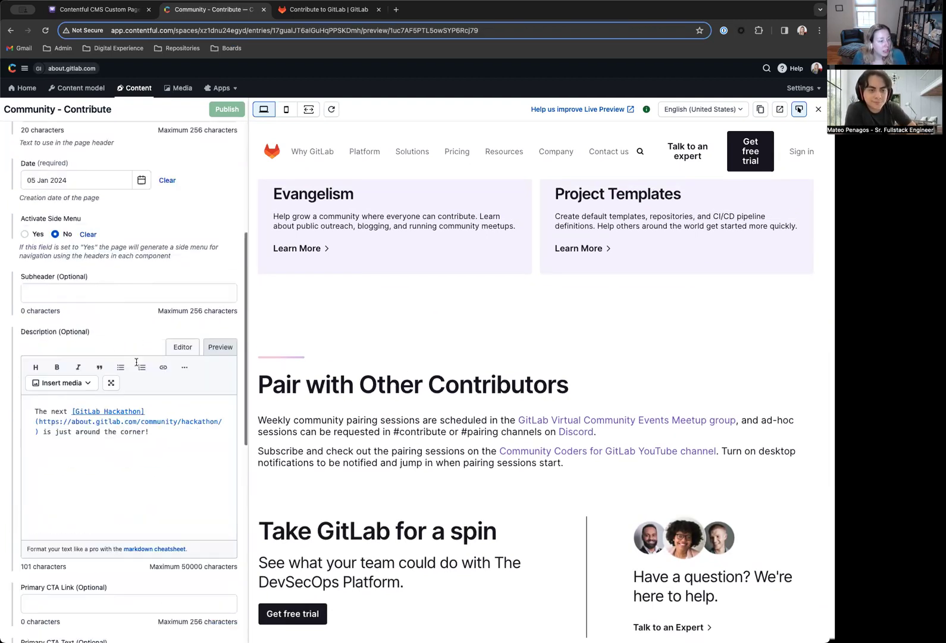
pyautogui.click(322, 10)
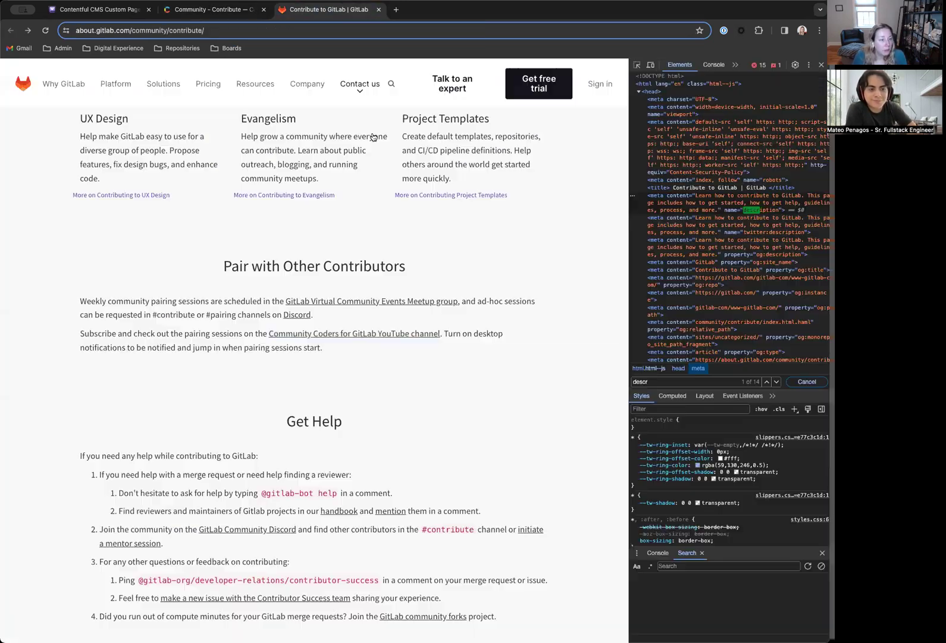
pyautogui.scroll(-1, 332, 346)
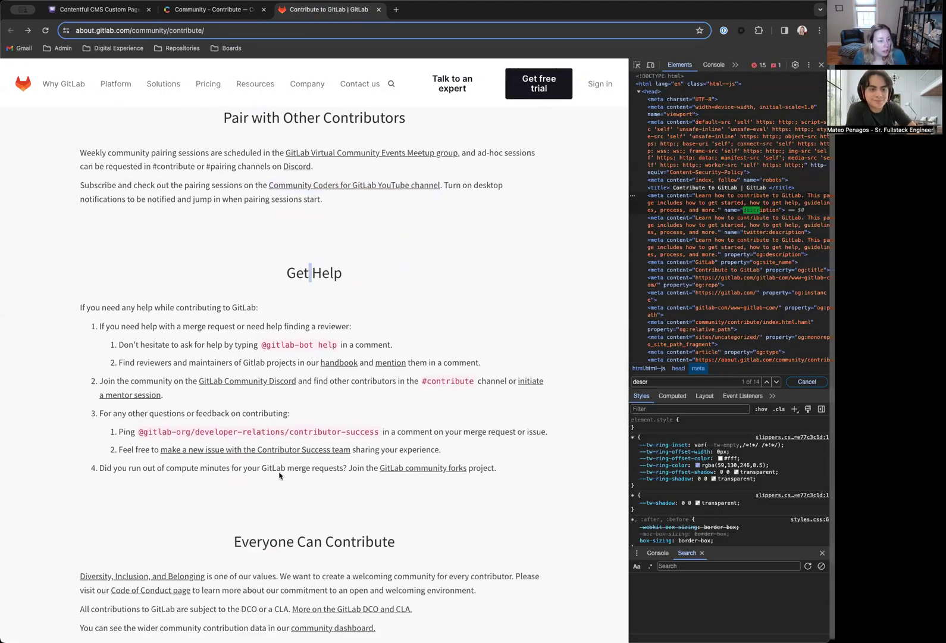
pyautogui.scroll(-5, 197, 298)
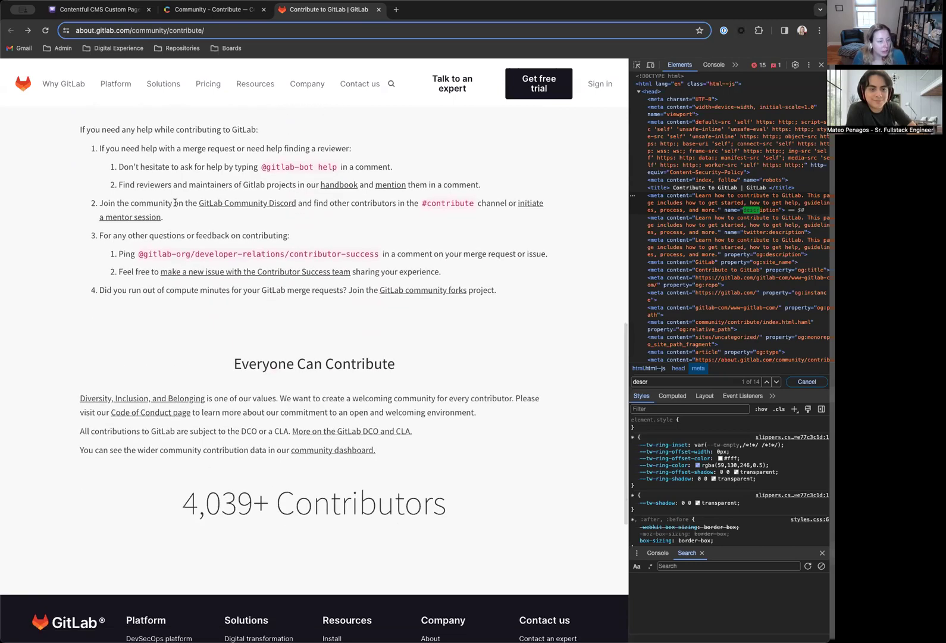
pyautogui.scroll(5, 280, 321)
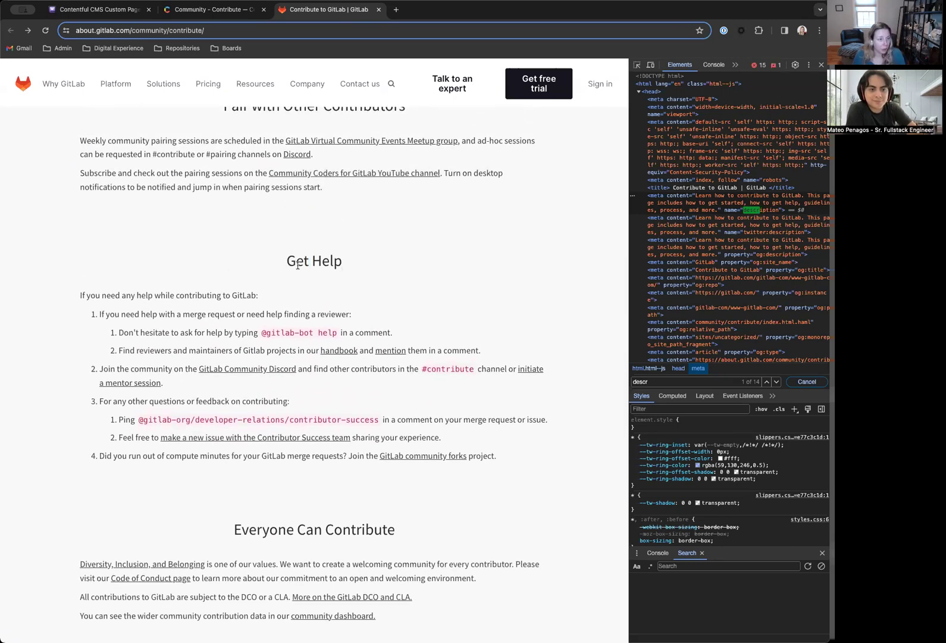
pyautogui.click(208, 9)
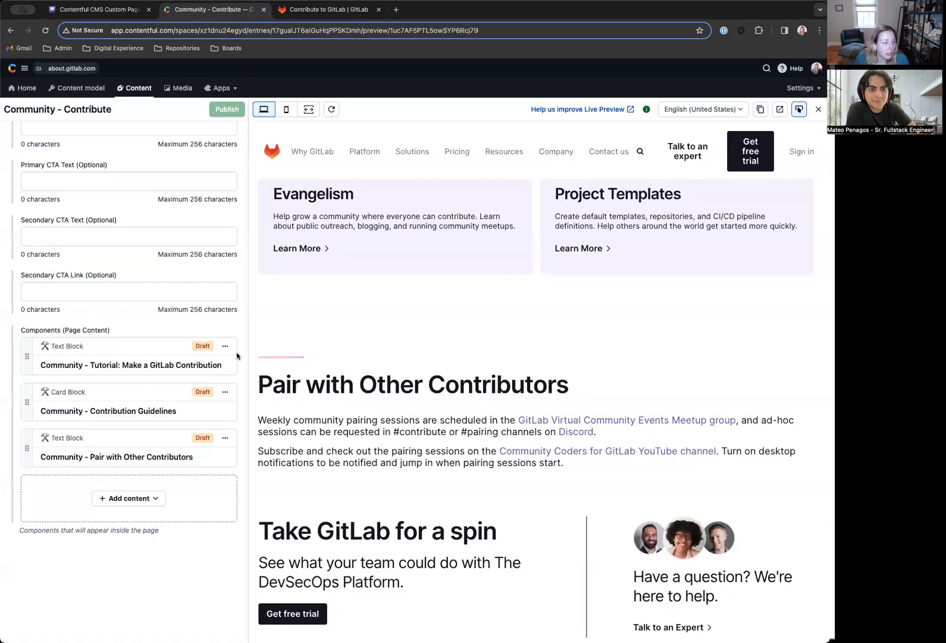
pyautogui.click(147, 500)
pyautogui.click(128, 604)
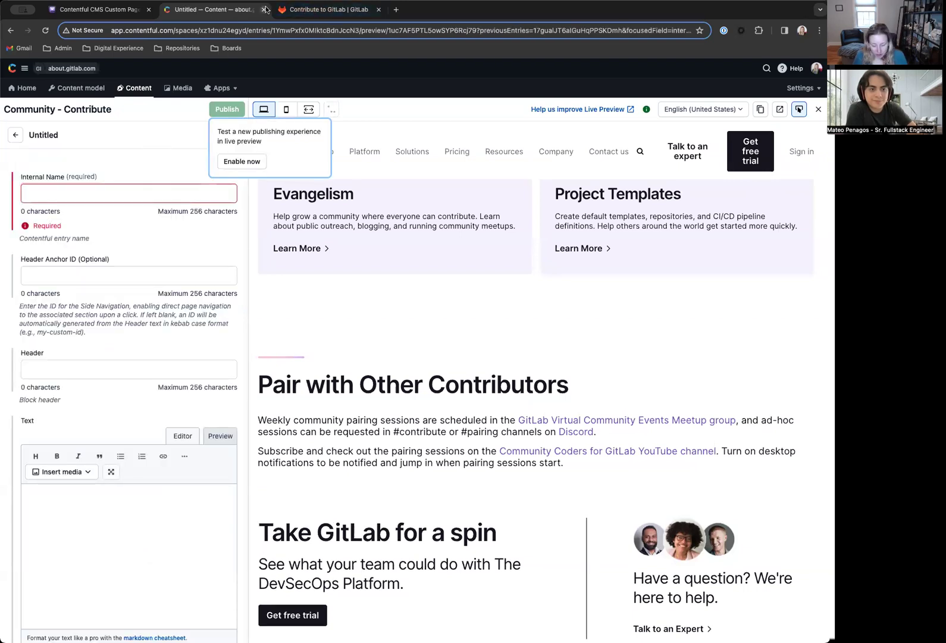
# - Set the new text block's Internal Name to "Community - Get Help", copying the section title from the live page
pyautogui.click(130, 189)
pyautogui.write('Community -')
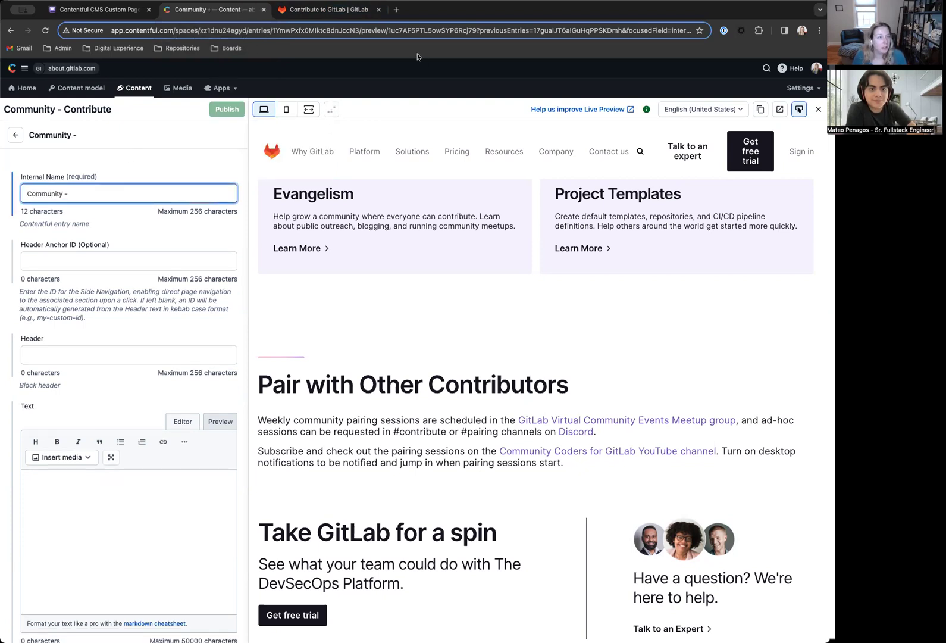
pyautogui.click(361, 11)
pyautogui.tripleClick(292, 262)
pyautogui.press('super+c')
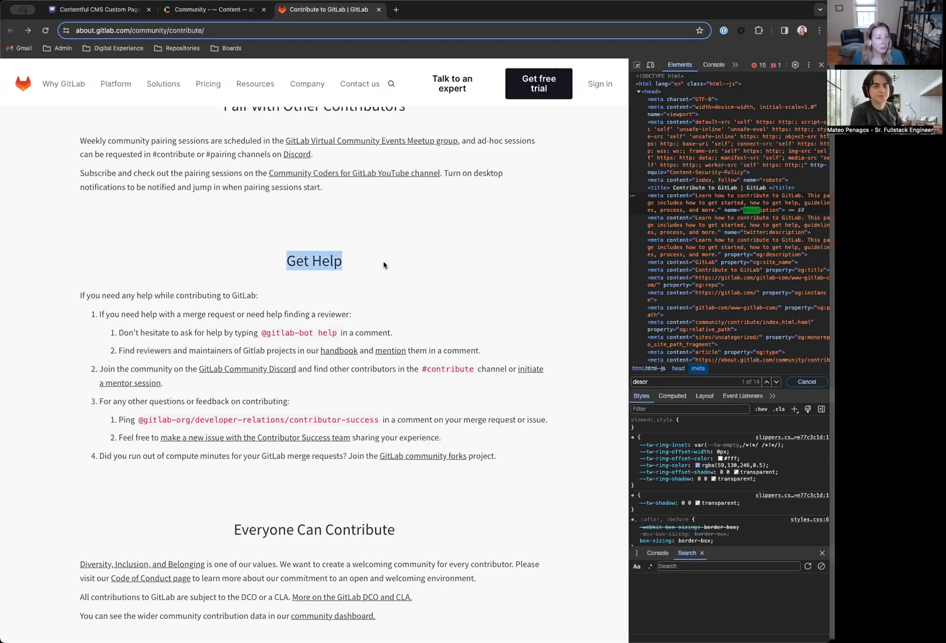
pyautogui.click(211, 10)
pyautogui.press('super+v')
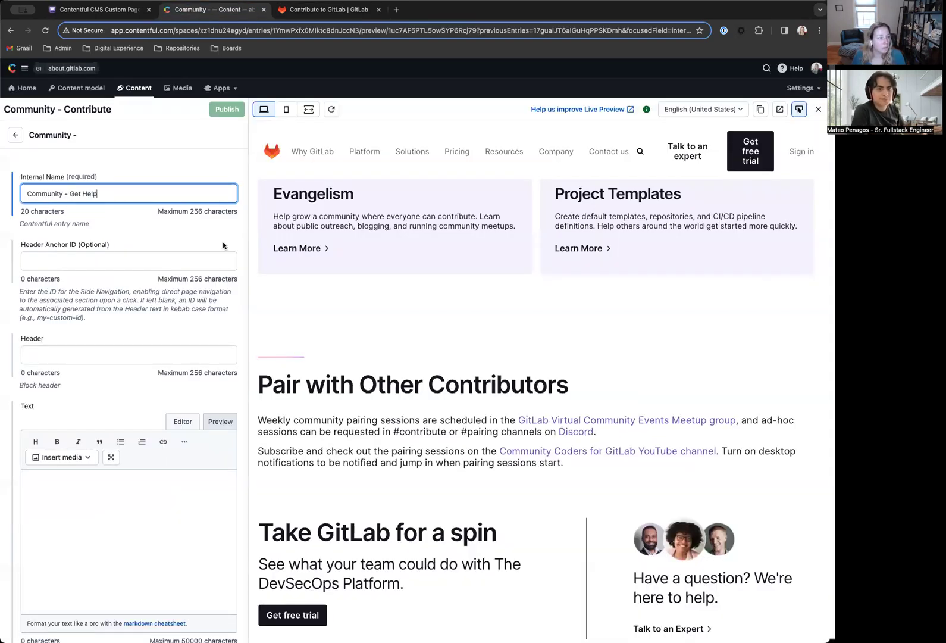
# - Fill the text block's Text field with the Get Help section's intro sentence and list items copied from the live page
pyautogui.click(327, 10)
pyautogui.click(446, 264)
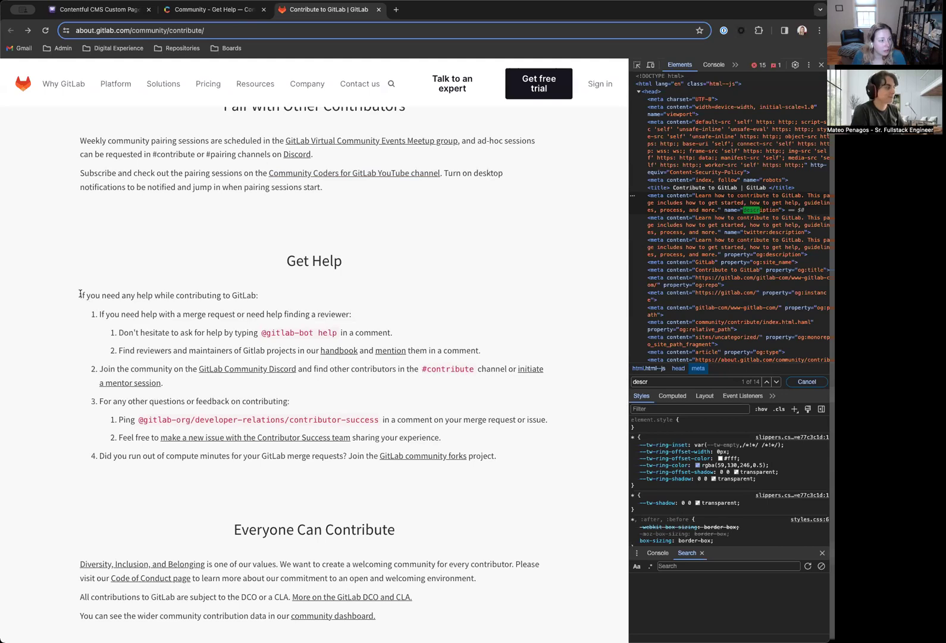
pyautogui.moveTo(79, 292); pyautogui.dragTo(502, 460)
pyautogui.click(189, 12)
pyautogui.click(93, 530)
pyautogui.press('super+v')
pyautogui.scroll(2, 119, 504)
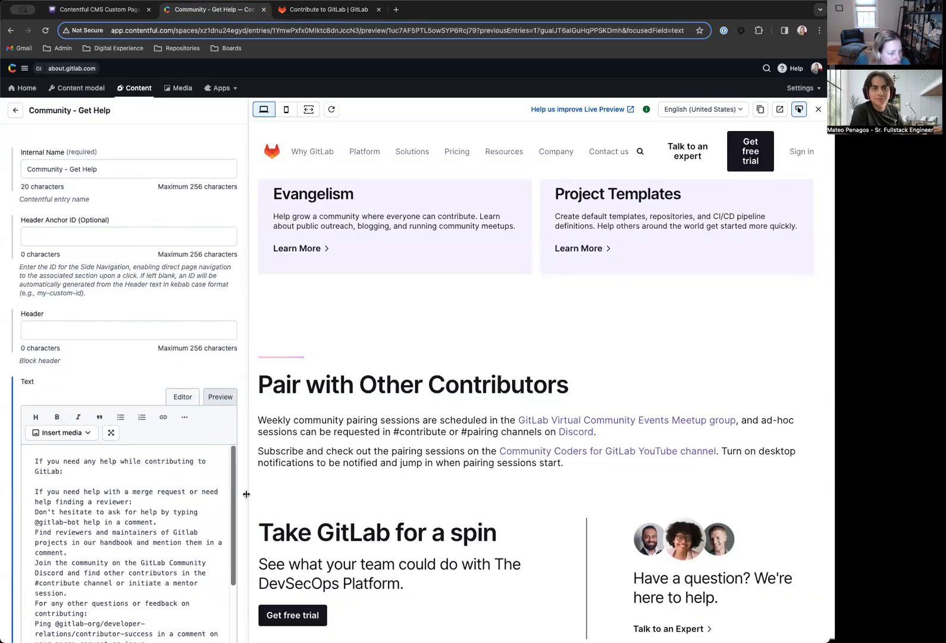
# - Widen the entry form beside the live preview and compare the pasted Get Help text with the live page's nested numbered list
pyautogui.moveTo(248, 494); pyautogui.dragTo(363, 494)
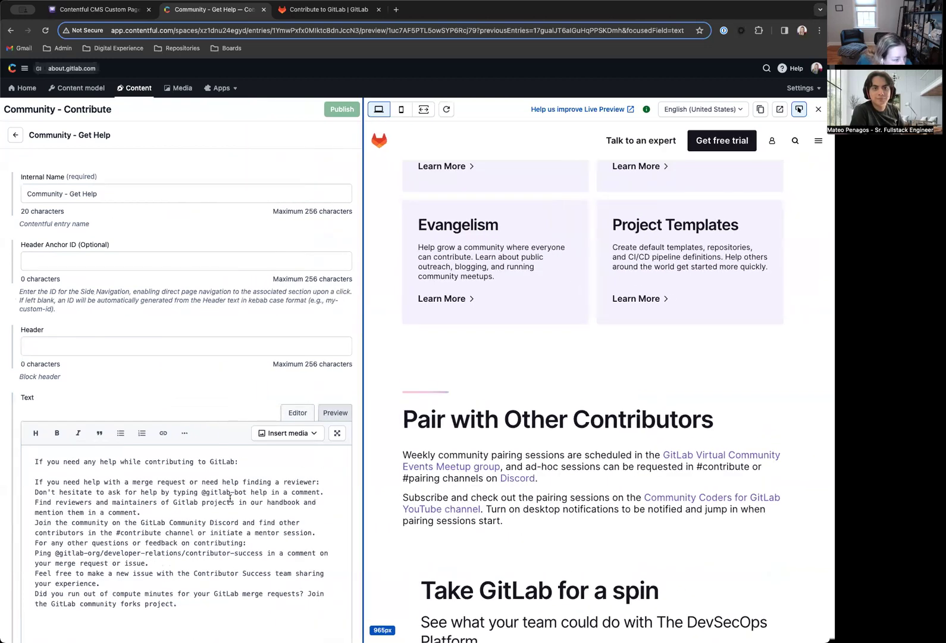
pyautogui.click(145, 515)
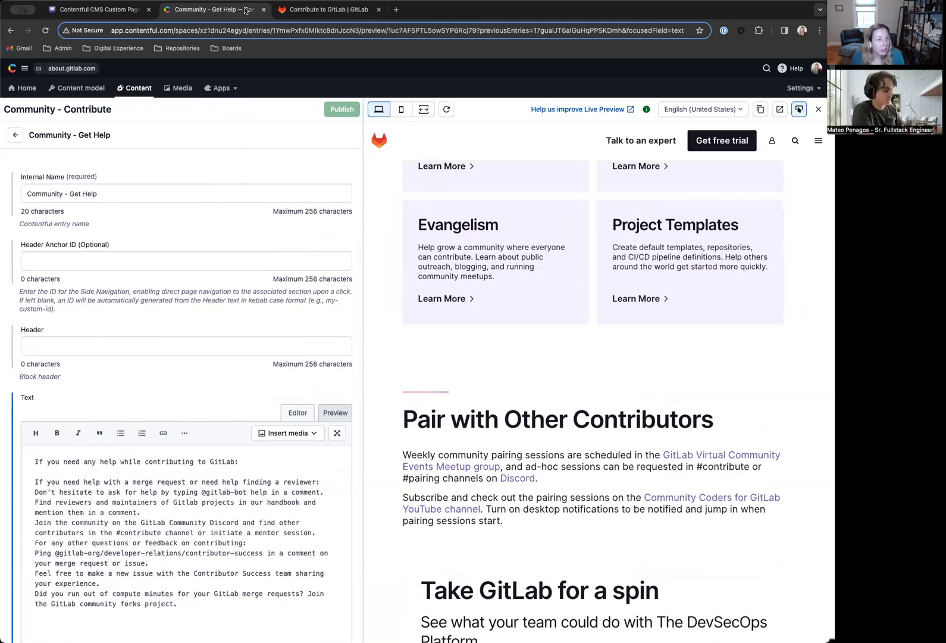
pyautogui.click(310, 8)
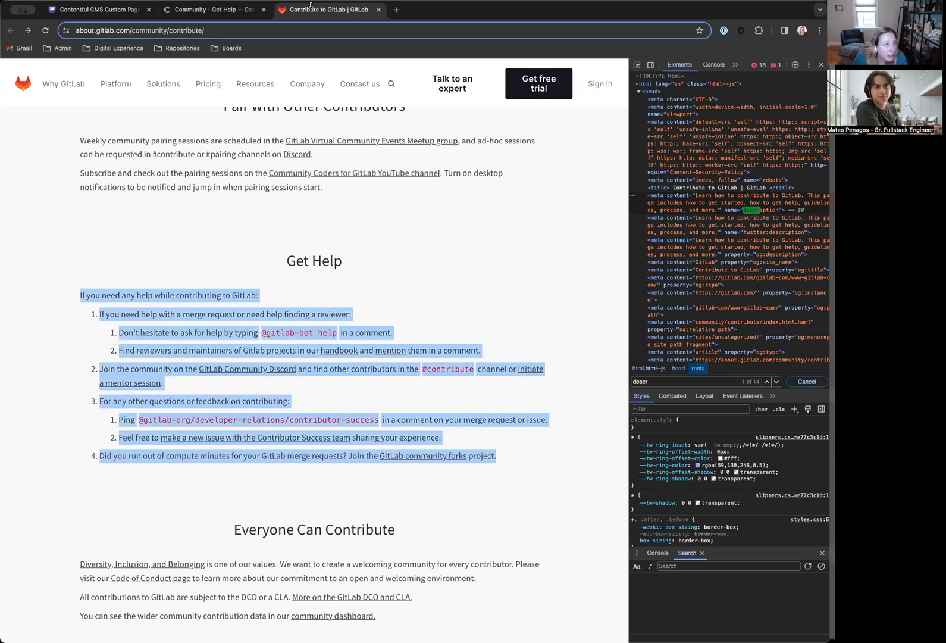
pyautogui.click(212, 9)
pyautogui.scroll(-3, 206, 509)
pyautogui.scroll(3, 206, 509)
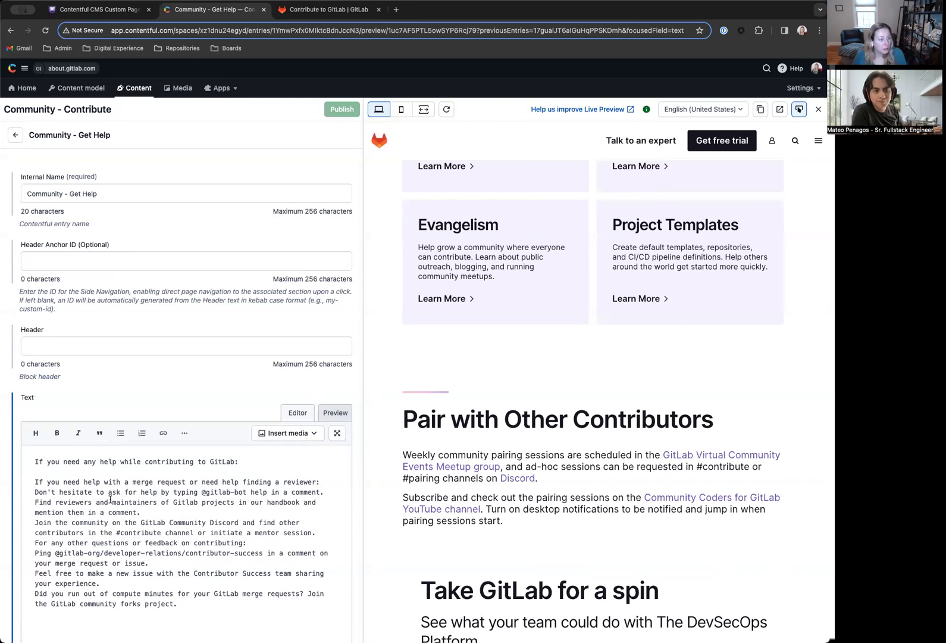
pyautogui.tripleClick(79, 484)
pyautogui.click(97, 402)
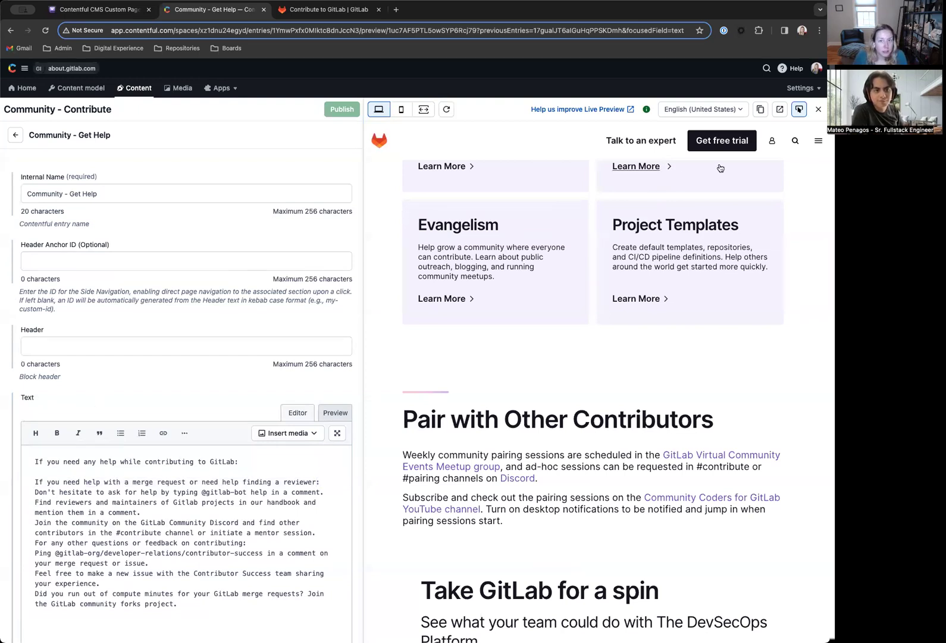
# - Leave the live preview and open the "Community - Get Help" text block from the page's components in the full-width entry editor
pyautogui.click(799, 109)
pyautogui.scroll(-10, 387, 407)
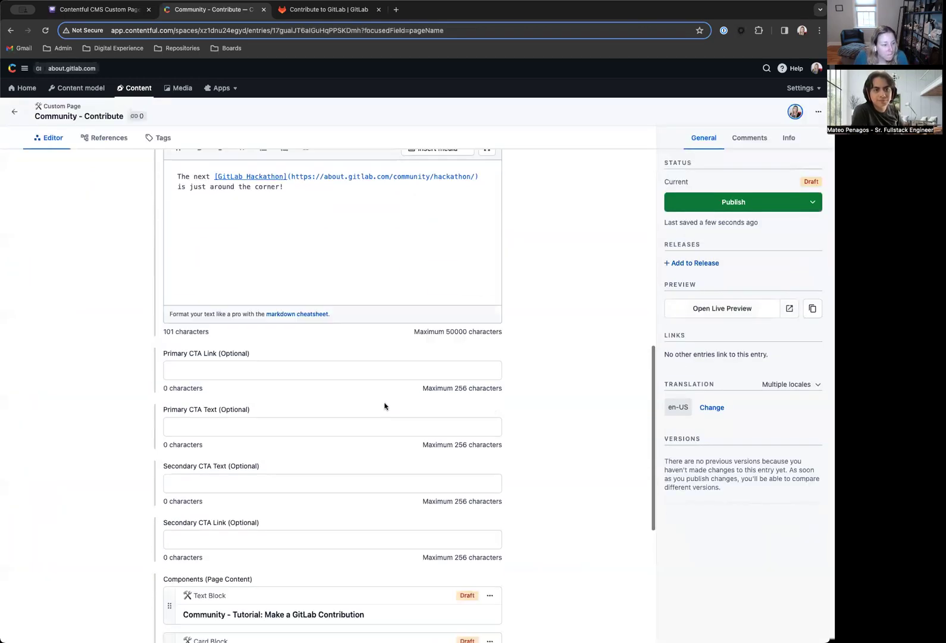
pyautogui.scroll(-5, 384, 406)
pyautogui.click(308, 457)
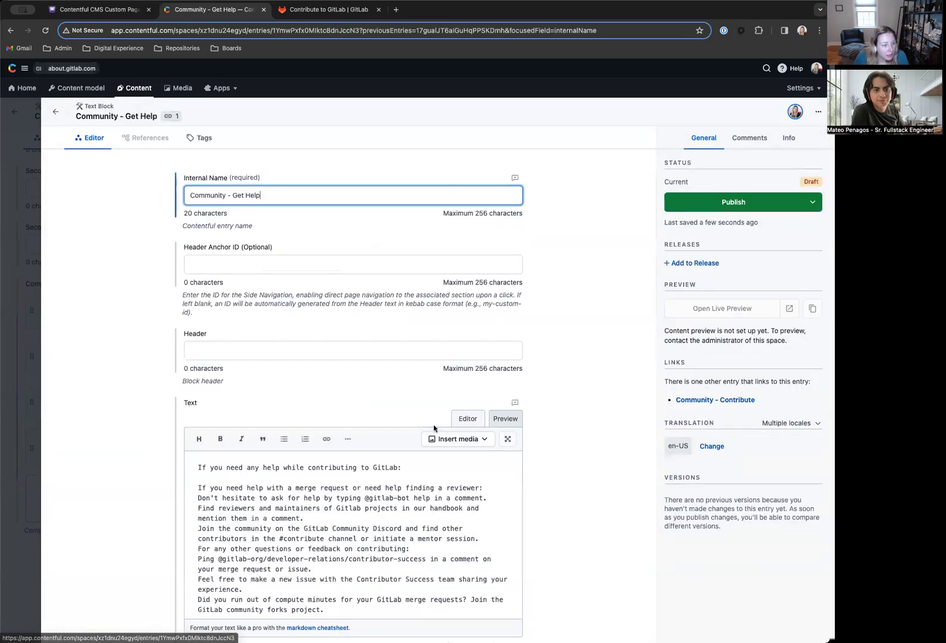
pyautogui.scroll(-5, 434, 427)
pyautogui.click(253, 234)
pyautogui.write('1.')
pyautogui.click(310, 9)
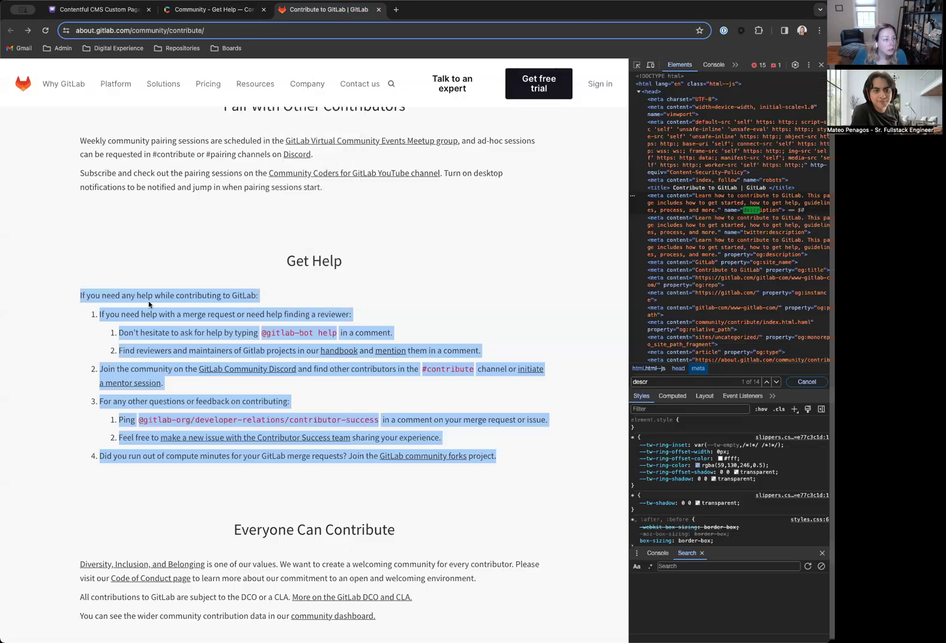
pyautogui.click(141, 307)
pyautogui.click(211, 10)
pyautogui.press('BackSpace')
pyautogui.press('BackSpace')
pyautogui.press('BackSpace')
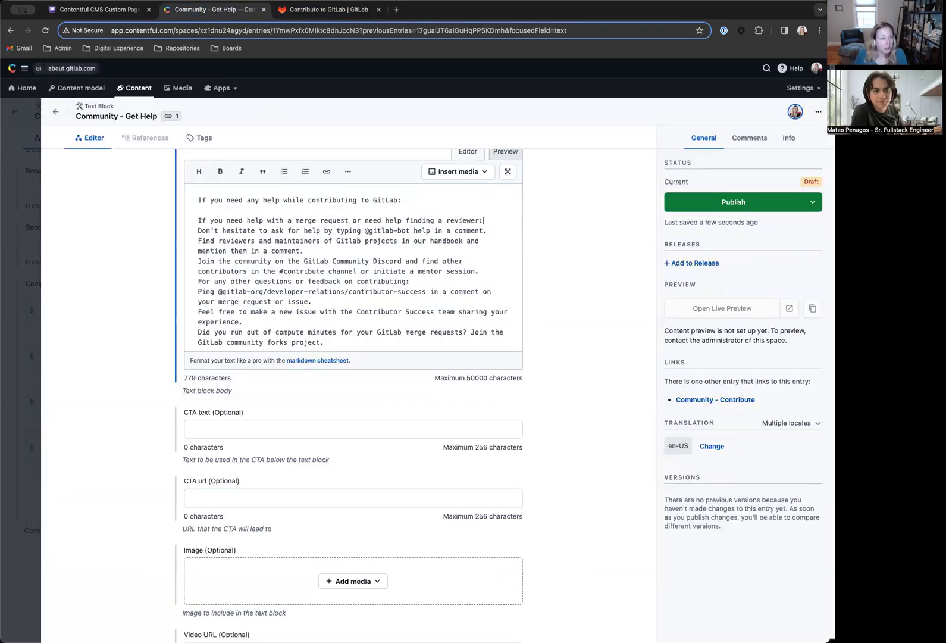
# - Number the "Don't hesitate to ask for help" line as "1." and insert a blank line above it, checking the live page's list
pyautogui.click(322, 9)
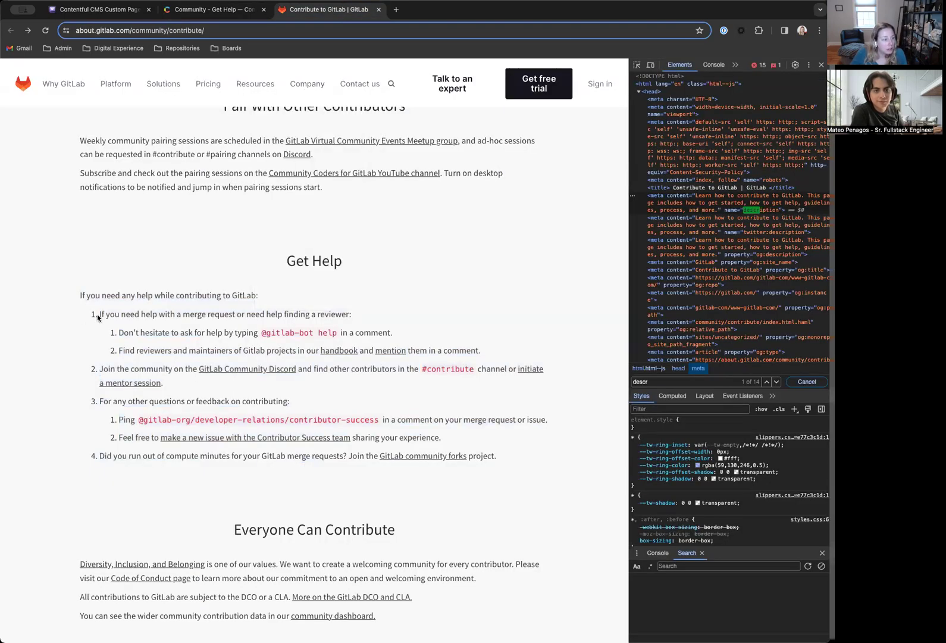
pyautogui.click(262, 11)
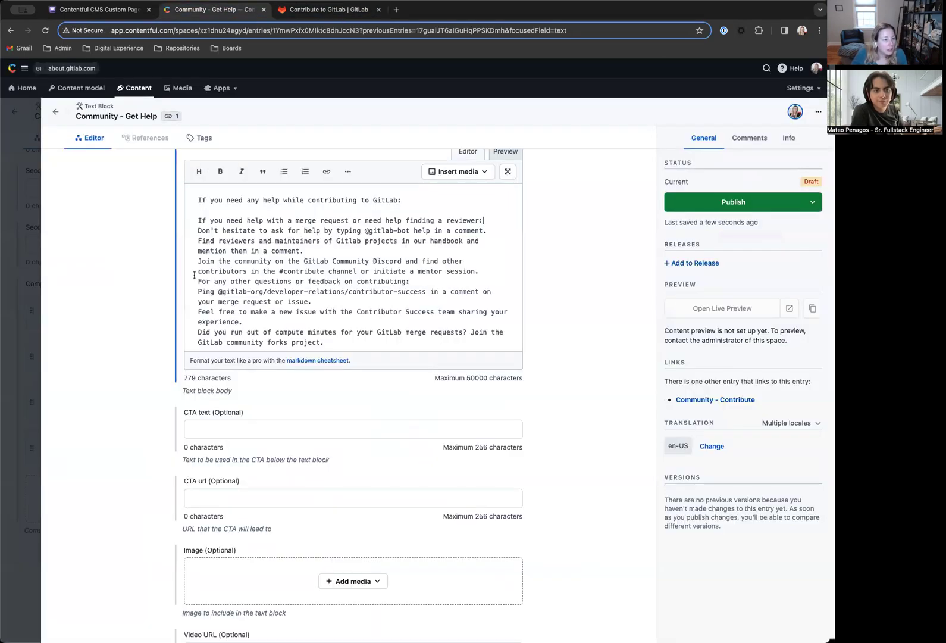
pyautogui.click(196, 234)
pyautogui.write('1.')
pyautogui.click(490, 221)
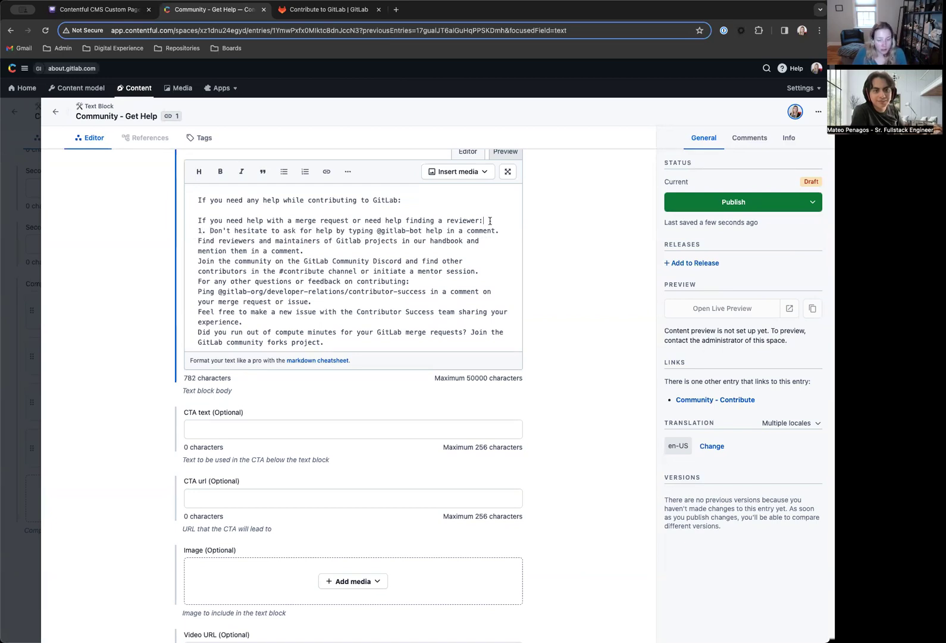
pyautogui.press('Return')
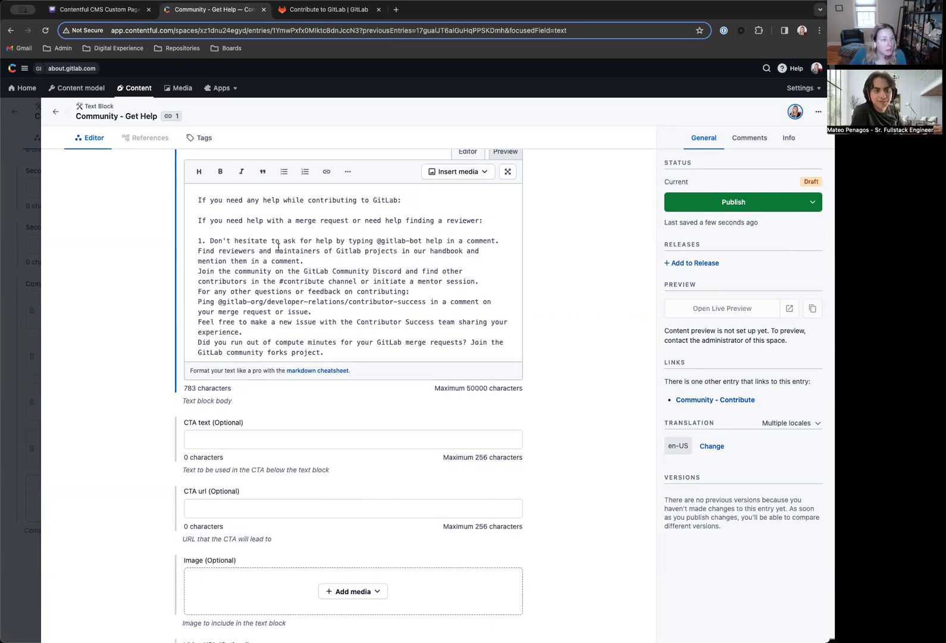
# - Check the live page's list and turn the "Find reviewers and maintainers" line into an indented list item numbered "1."
pyautogui.click(348, 9)
pyautogui.click(211, 12)
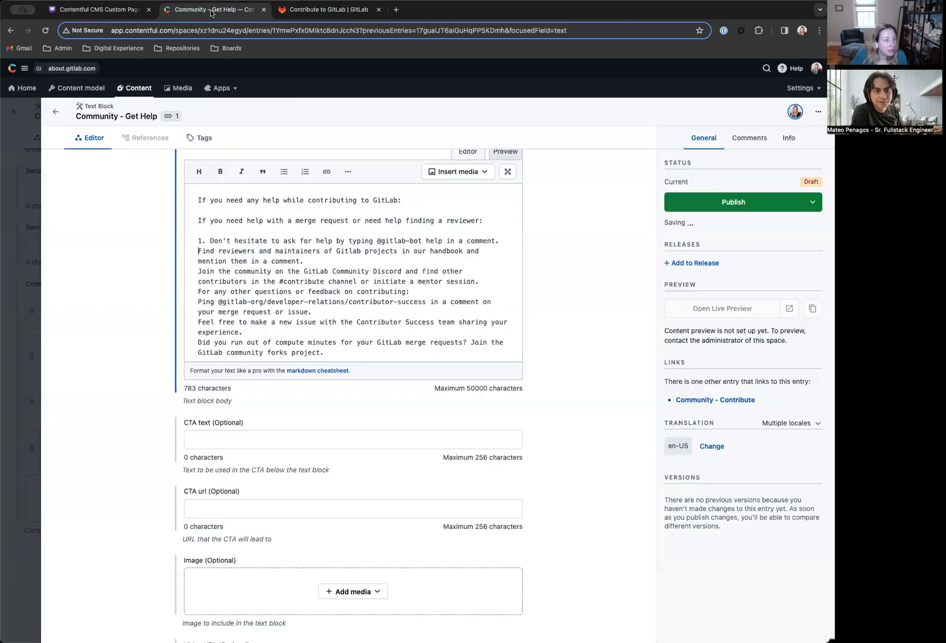
pyautogui.press('Tab')
pyautogui.write('1.')
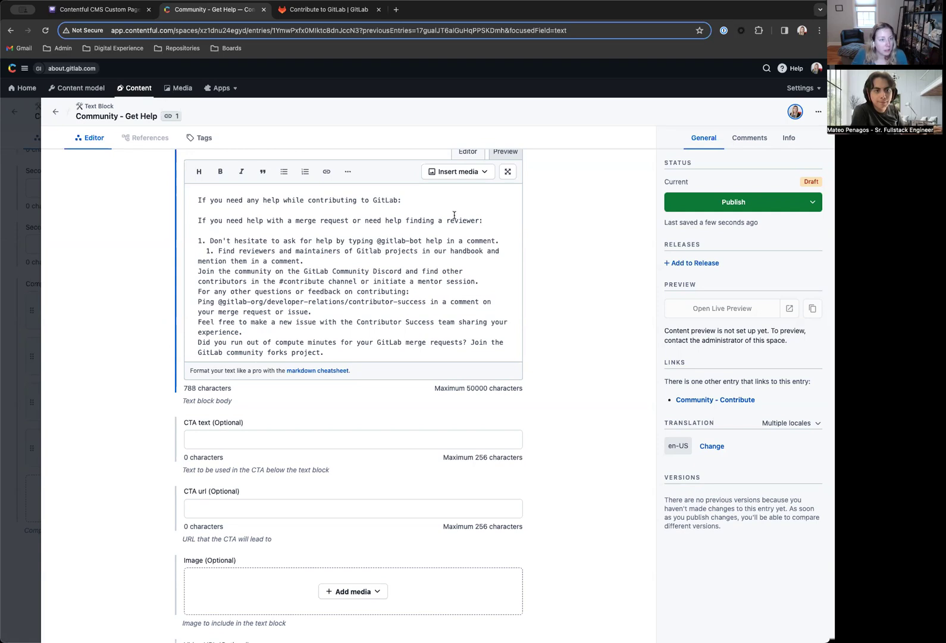
# - Check the Text field's rendered preview and indent the "Find reviewers and maintainers" item one more level
pyautogui.scroll(1, 457, 211)
pyautogui.click(505, 188)
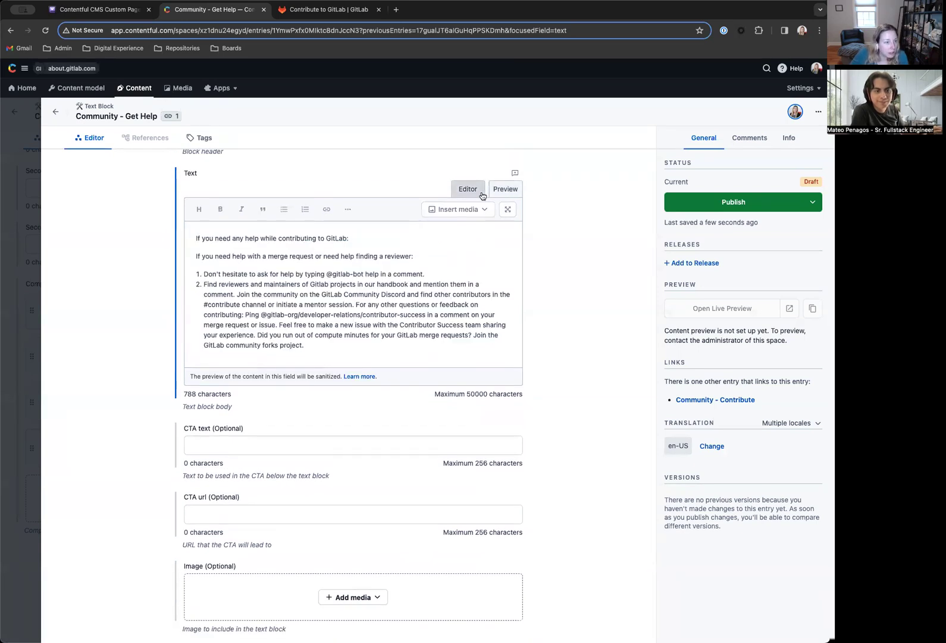
pyautogui.click(480, 194)
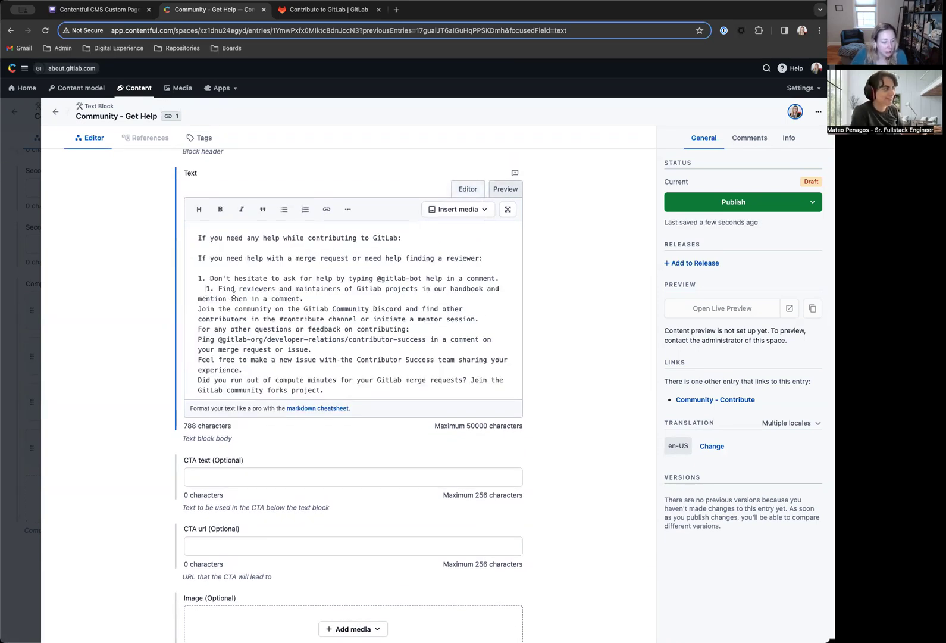
pyautogui.press('Tab')
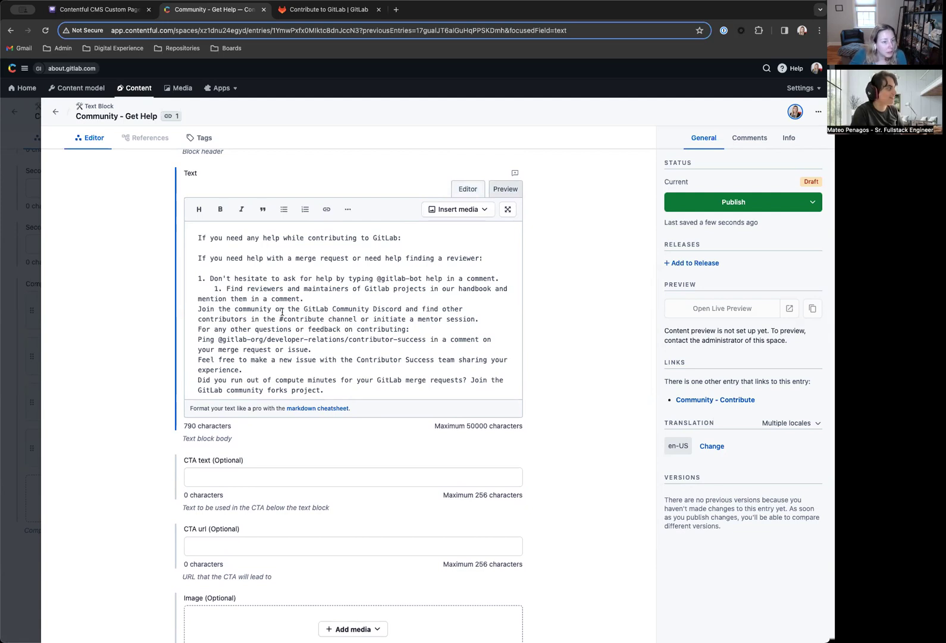
# - Add a nested item "2." below the "Find reviewers" item and select the "Join the community" sentence to move into it
pyautogui.click(308, 299)
pyautogui.press('Return')
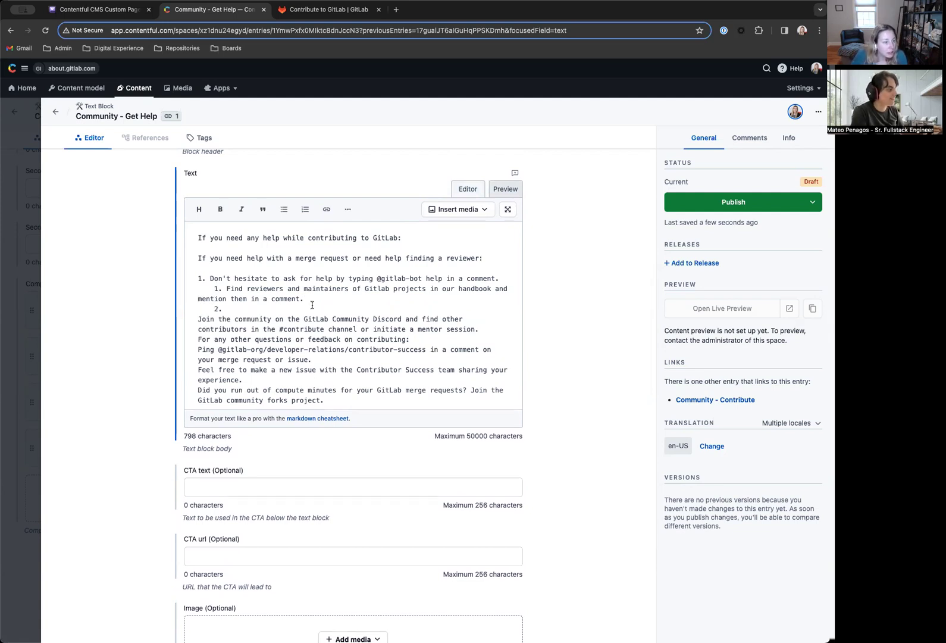
pyautogui.moveTo(202, 319); pyautogui.dragTo(482, 327)
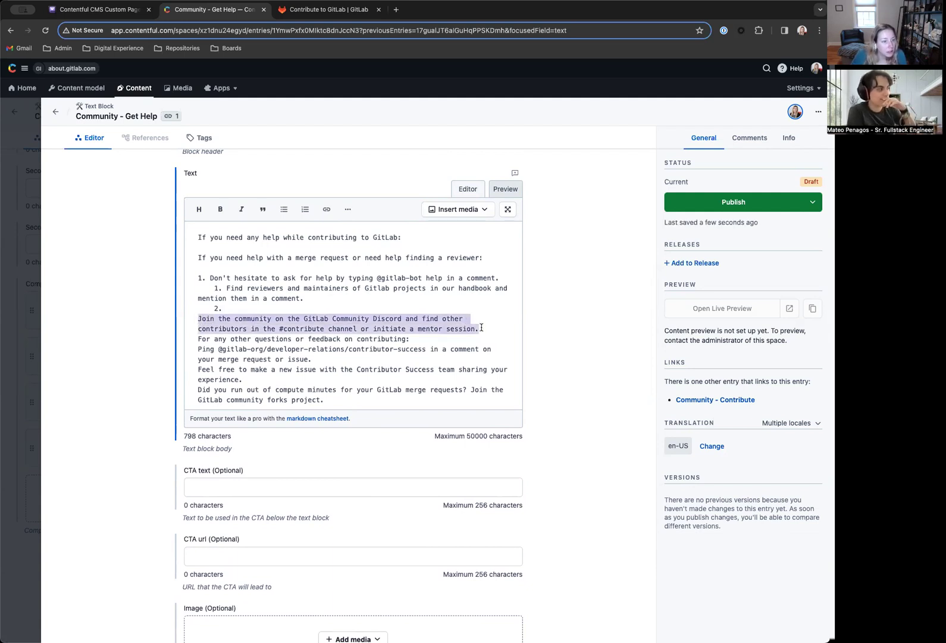